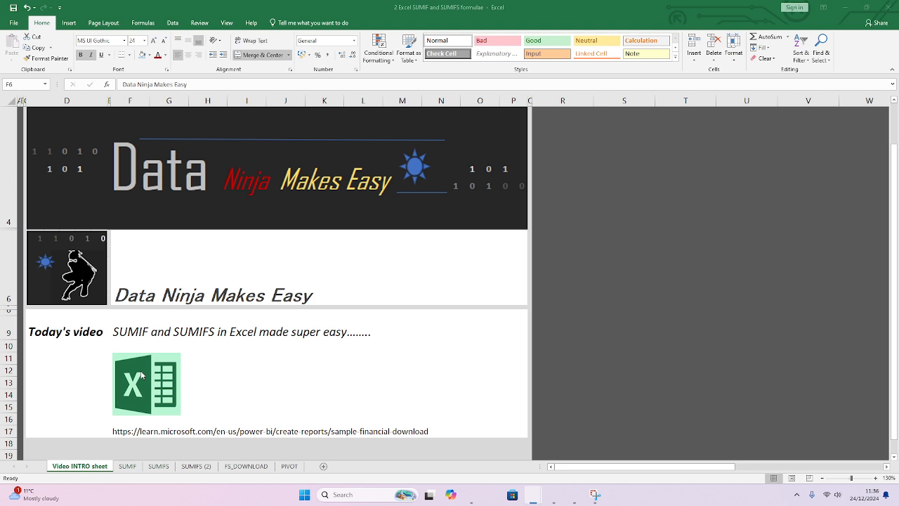
Copy the sample financial data web address from cell F17 and open it in the Chrome browser
click(210, 396)
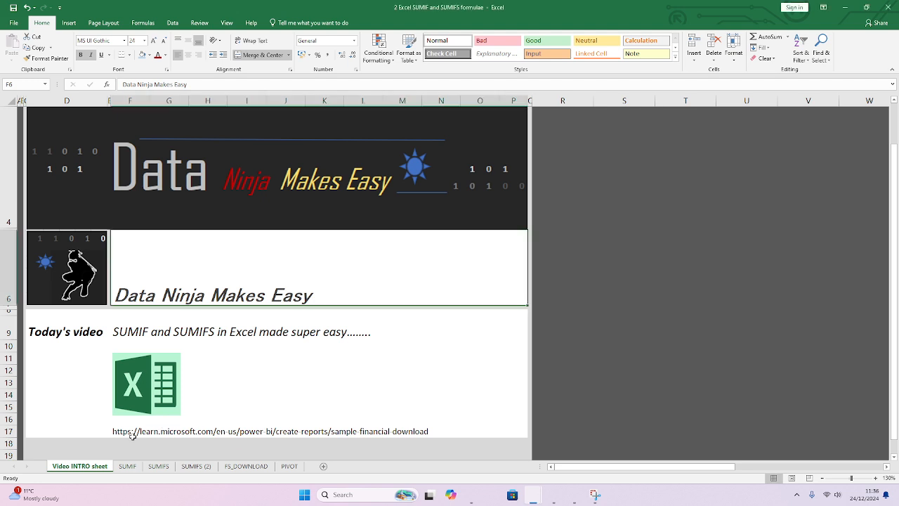
click(126, 432)
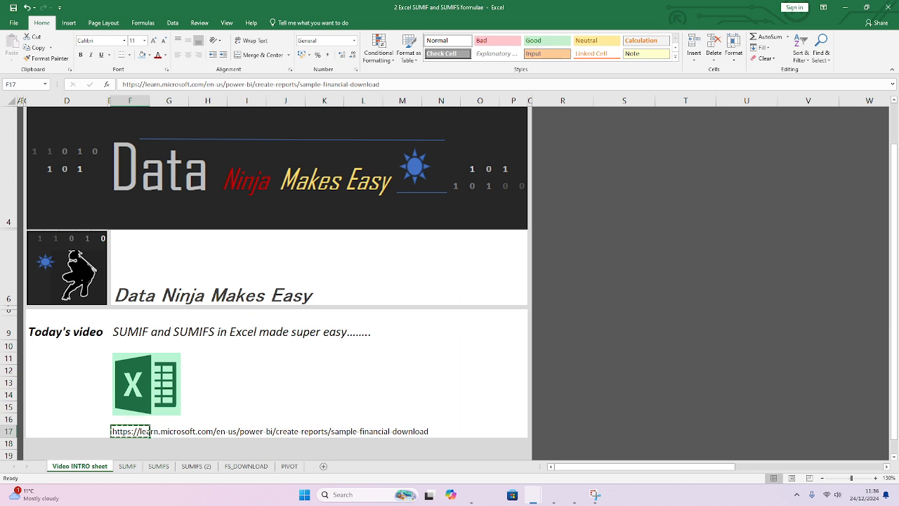
key(ctrl+c)
key(alt+Tab)
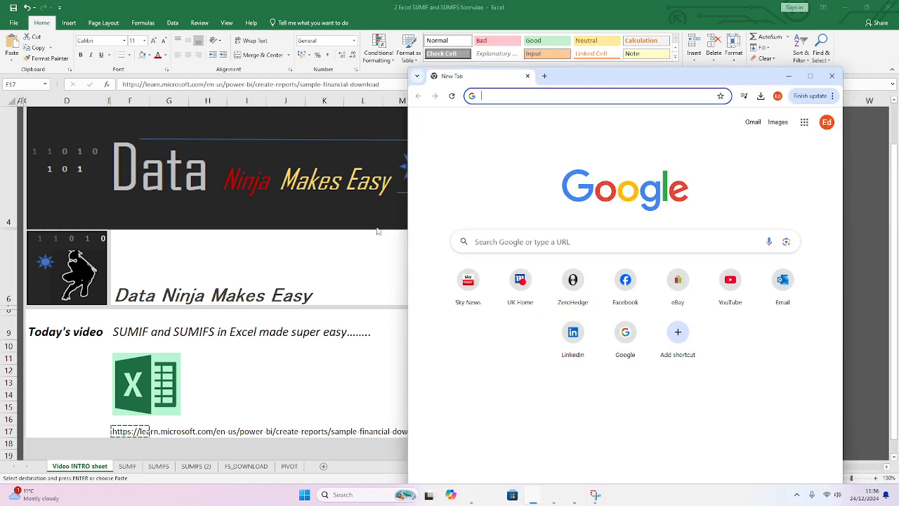
click(132, 432)
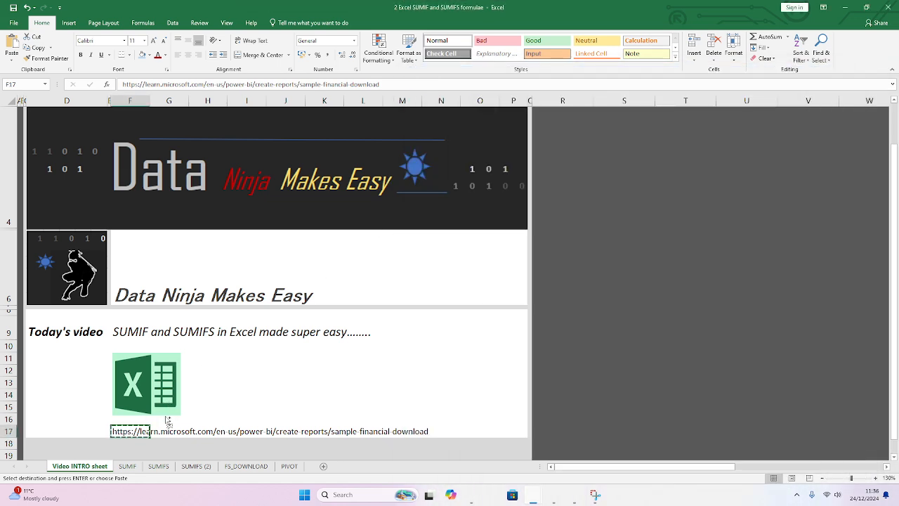
mouse_move(471, 501)
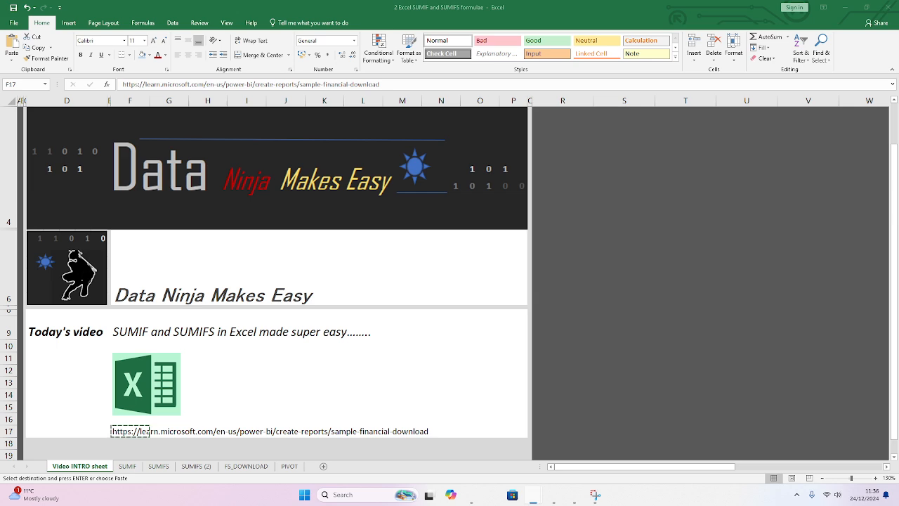
drag(898, 64, 474, 55)
click(416, 73)
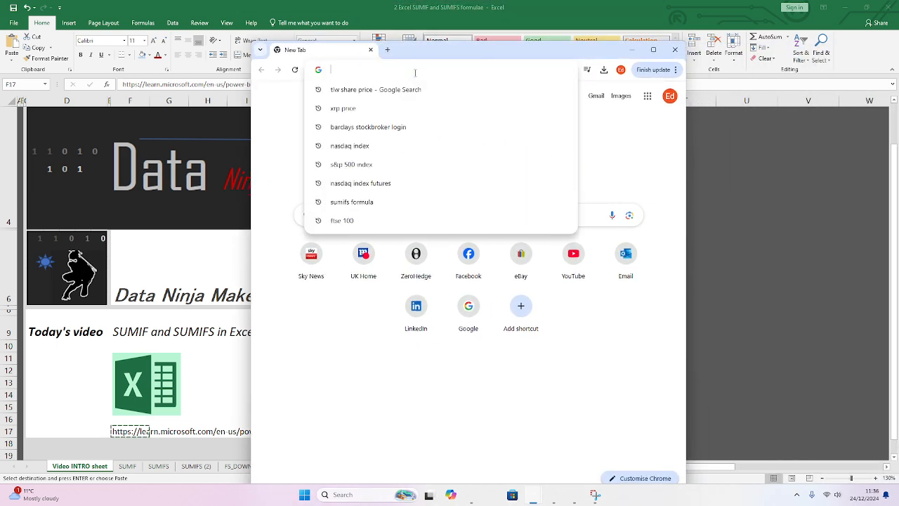
key(ctrl+v)
key(Return)
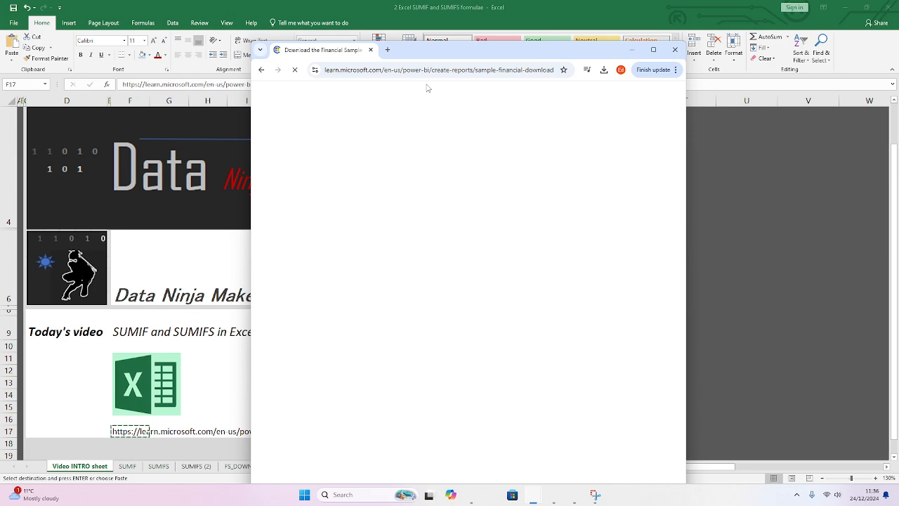
Look through the Financial Sample page for the direct workbook download, and return to the Excel workbook
scroll(482, 391, down, 10)
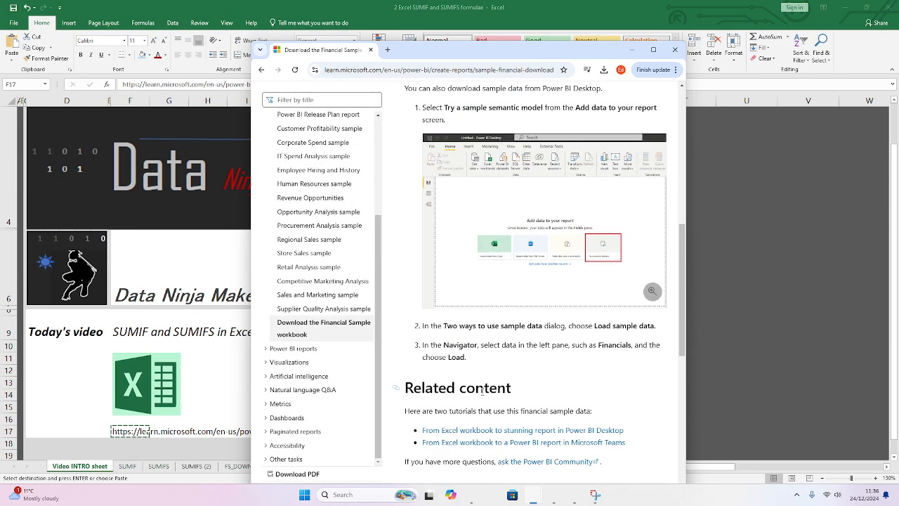
scroll(482, 390, down, 4)
scroll(452, 258, up, 1)
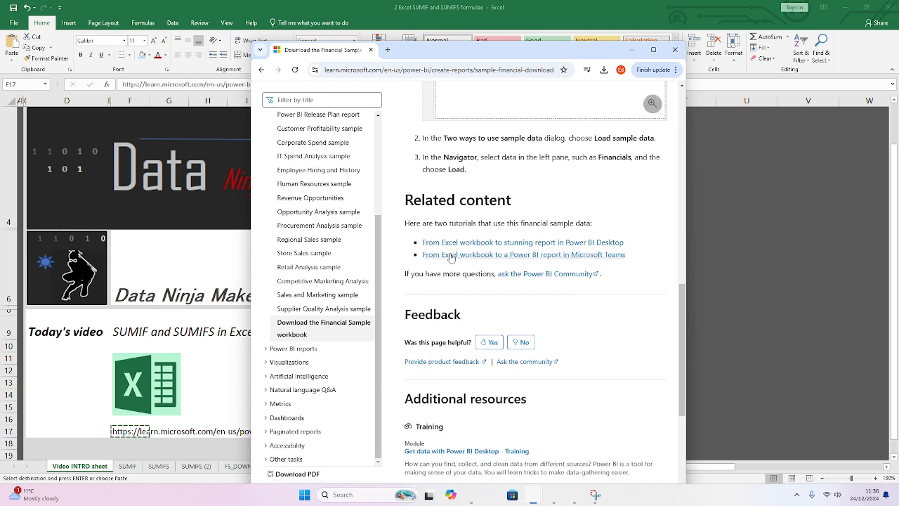
scroll(451, 259, up, 5)
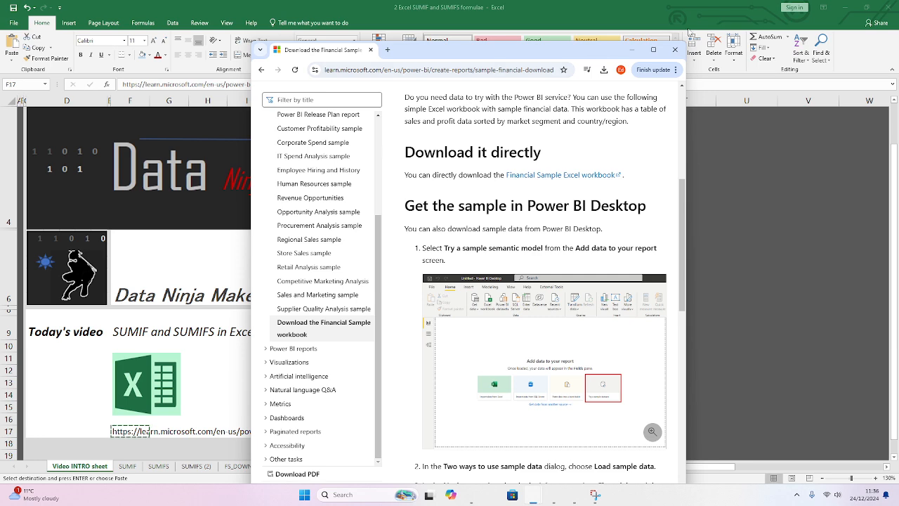
click(630, 53)
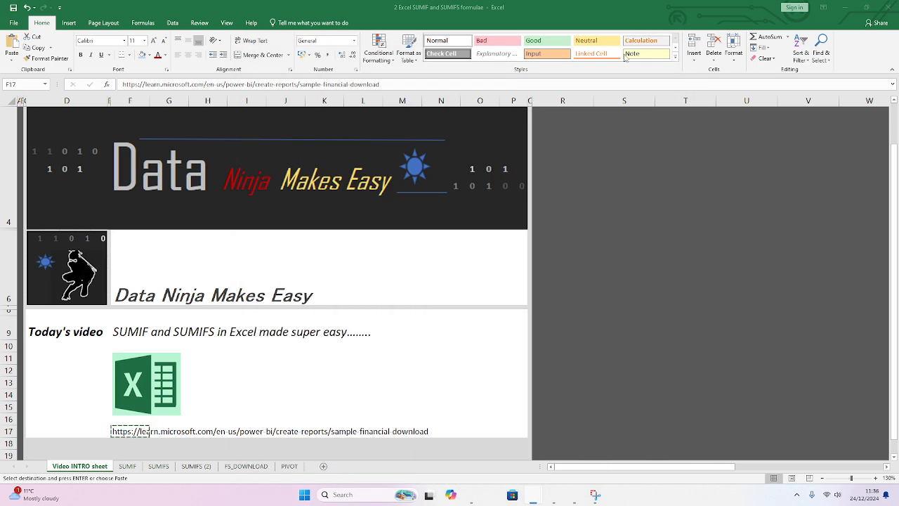
Highlight the financial data in columns A to P on the FS_DOWNLOAD sheet, and return to the Video INTRO sheet
click(246, 466)
drag(33, 100, 679, 115)
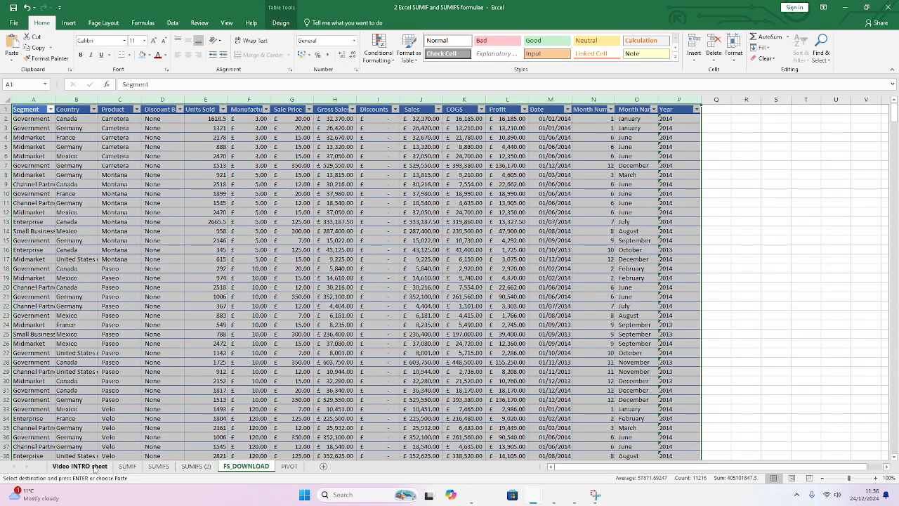
click(80, 467)
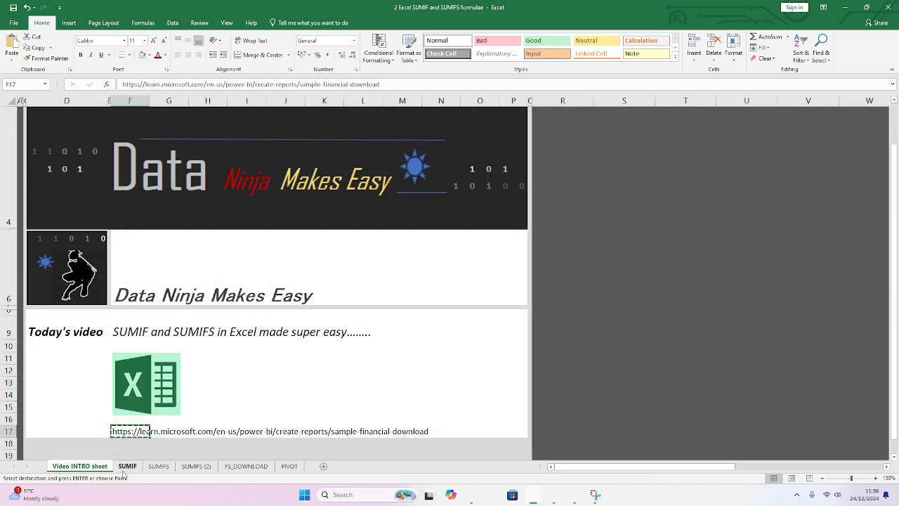
On the SUMIF sheet, examine the formula breakdown in the "By what variable" block F11:F14 and the "SUM" block G11:G14
click(127, 466)
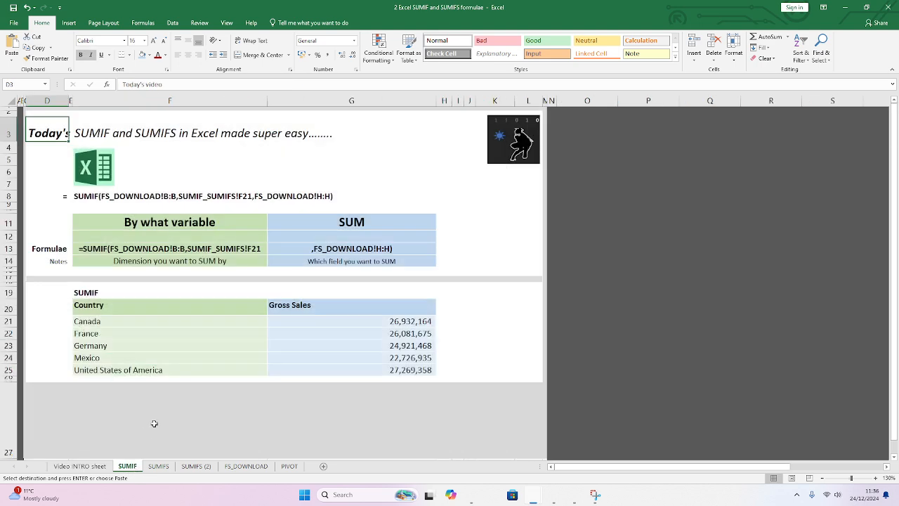
click(49, 158)
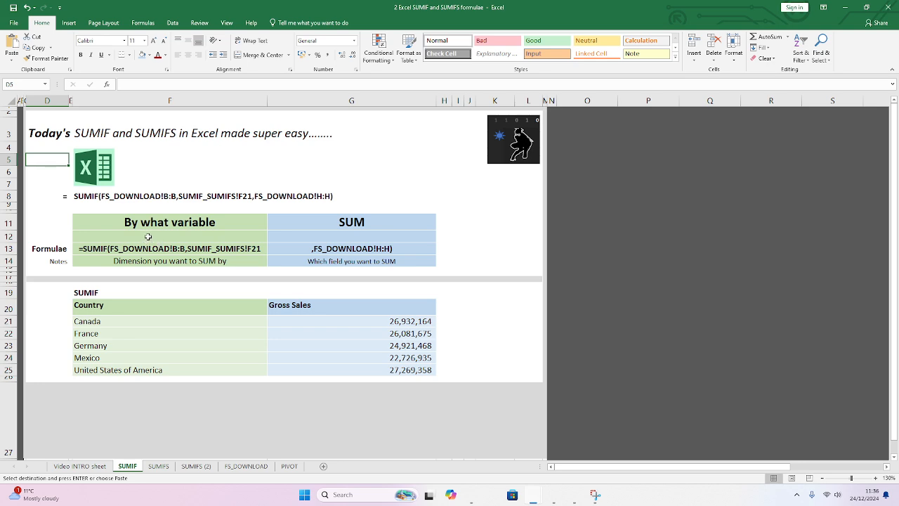
click(346, 221)
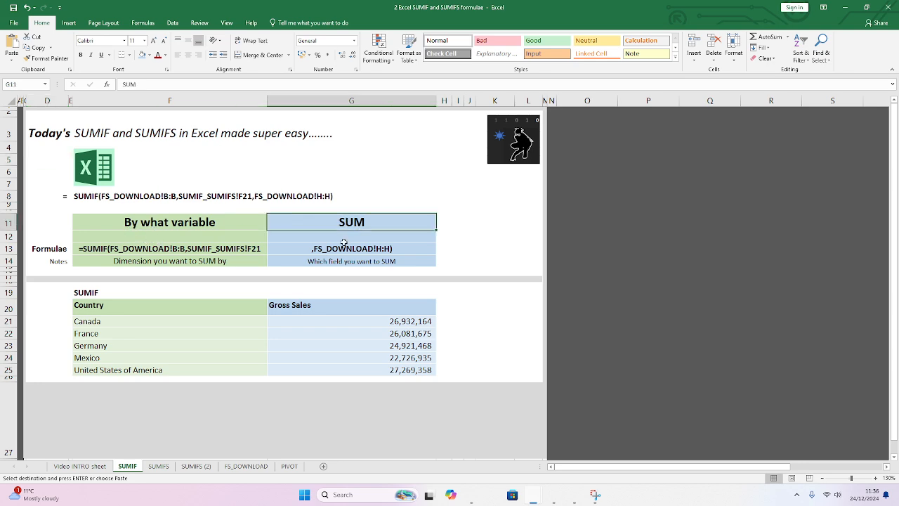
drag(343, 243, 341, 261)
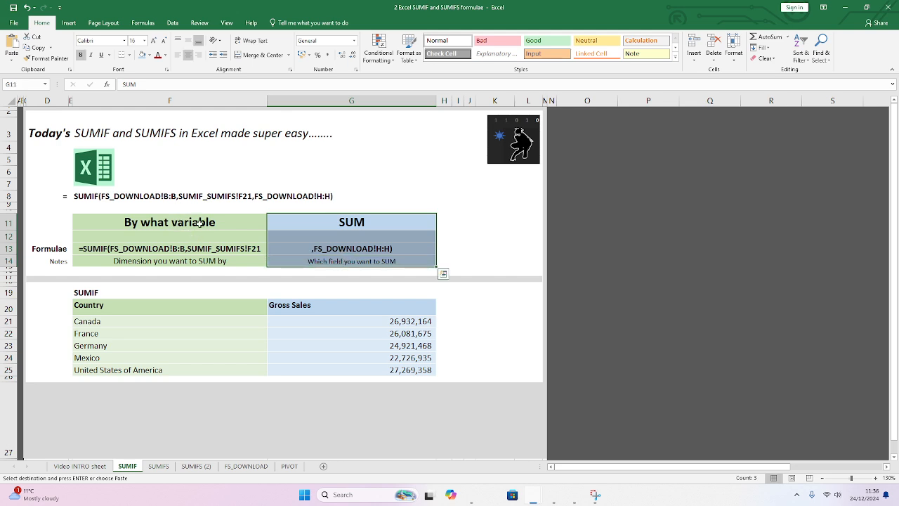
drag(195, 221, 173, 261)
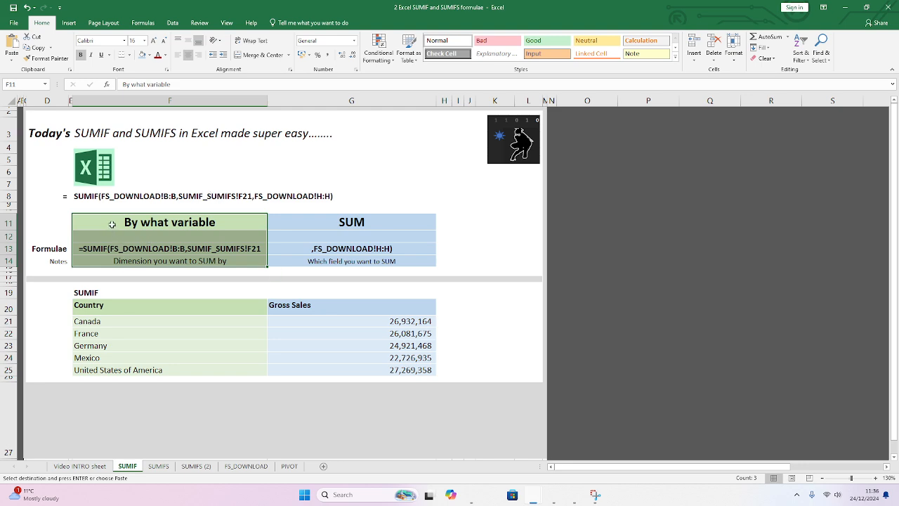
drag(116, 222, 114, 261)
mouse_move(114, 261)
mouse_down()
mouse_move(114, 246)
mouse_move(117, 261)
mouse_up()
click(318, 223)
drag(318, 222, 319, 261)
key(ctrl+v)
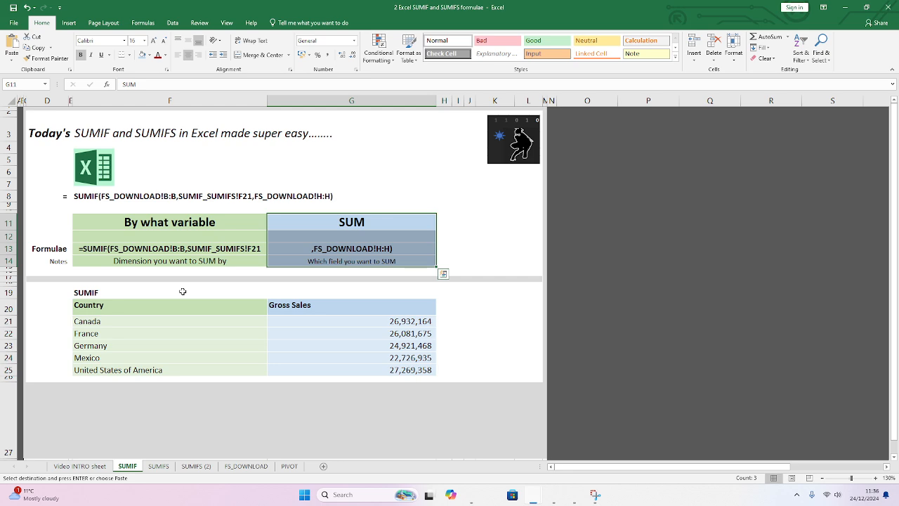
Enlarge the SUMIF sheet to 145% and highlight each of the two formula explanation blocks in rows 11 to 14
scroll(183, 291, up, 1)
drag(636, 470, 557, 470)
scroll(372, 375, up, 1)
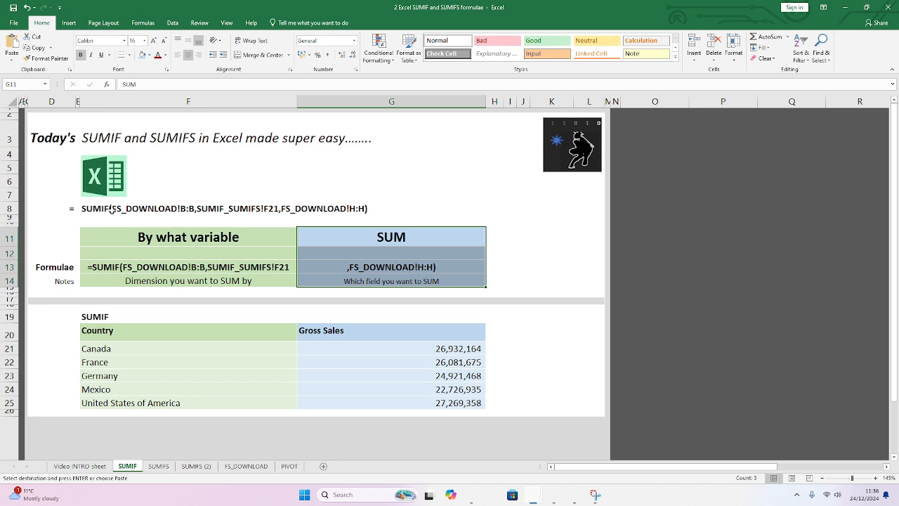
click(155, 237)
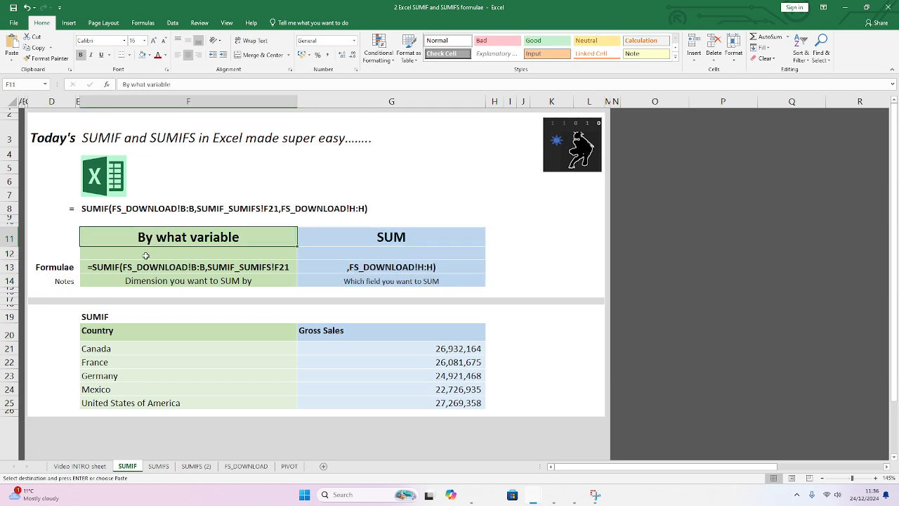
drag(173, 236, 176, 281)
click(370, 233)
drag(370, 233, 363, 282)
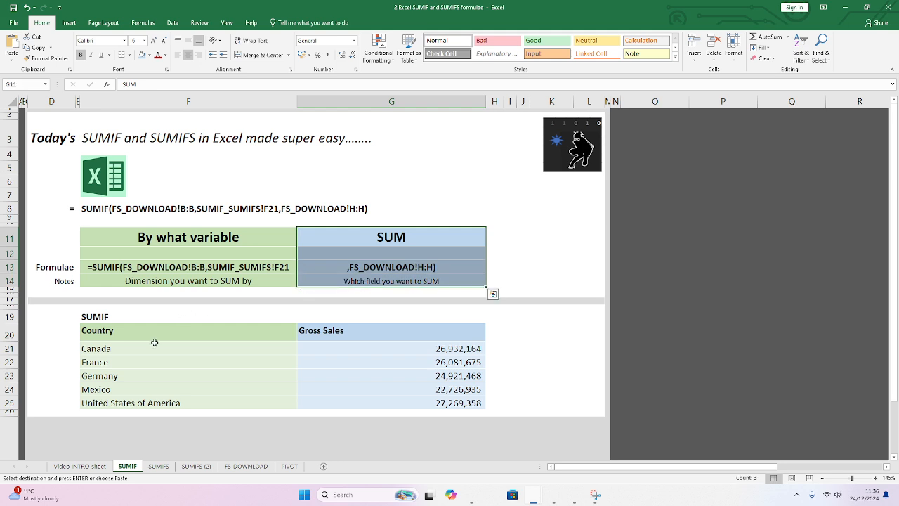
On the FS_DOWNLOAD sheet, enlarge the view to 115% and examine the Country column B and Gross Sales column H
click(241, 467)
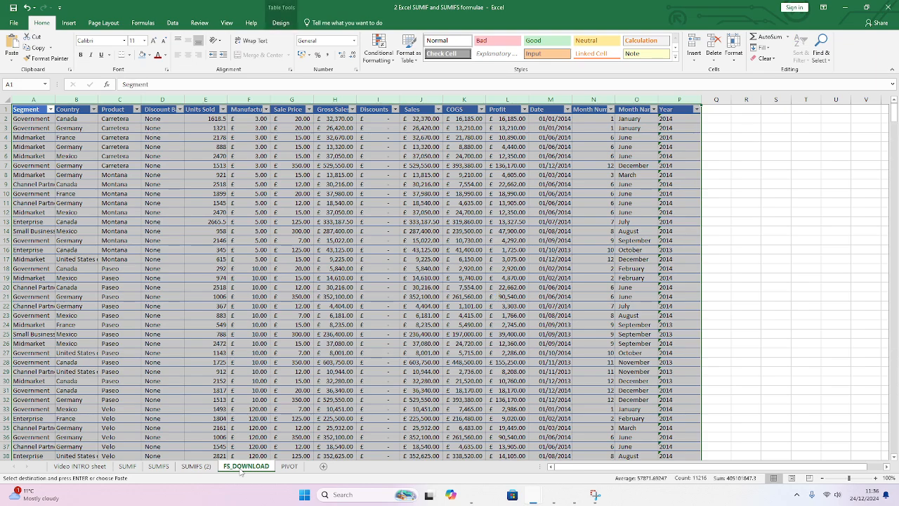
click(176, 251)
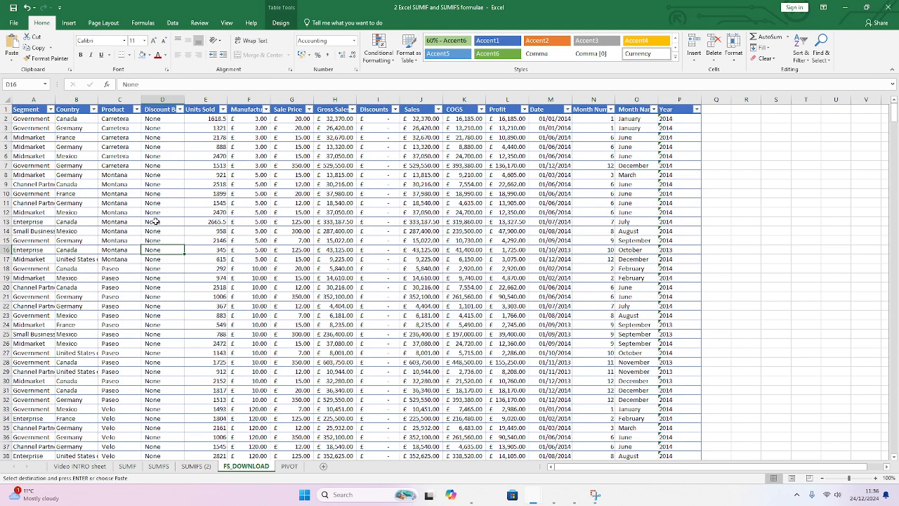
scroll(163, 224, up, 1)
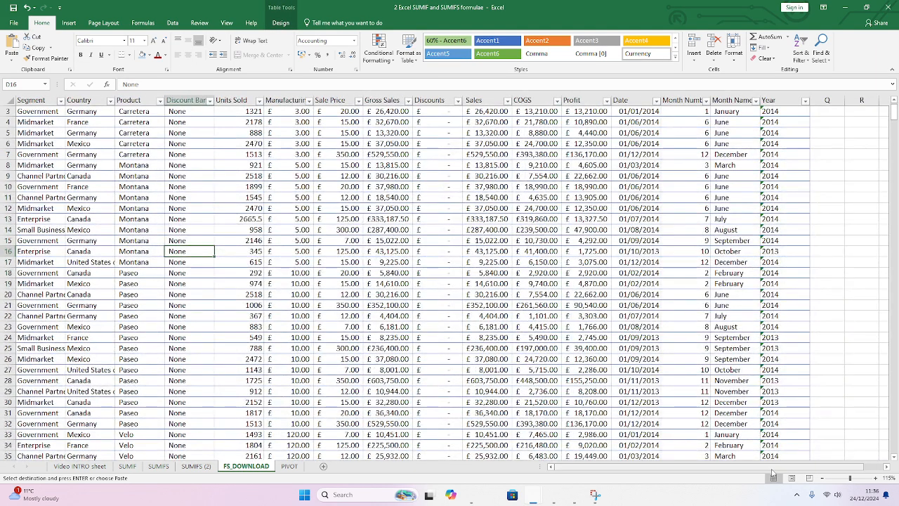
scroll(514, 395, up, 1)
scroll(478, 365, down, 1)
scroll(351, 302, up, 2)
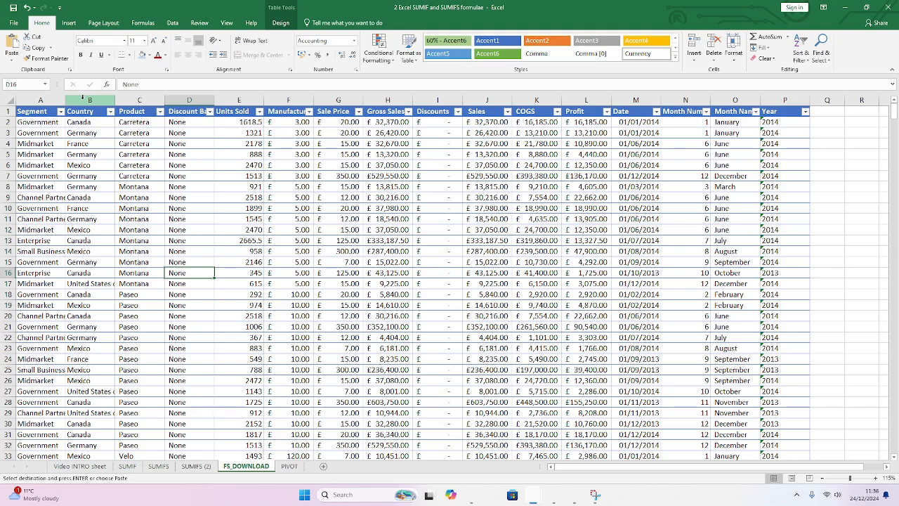
click(83, 99)
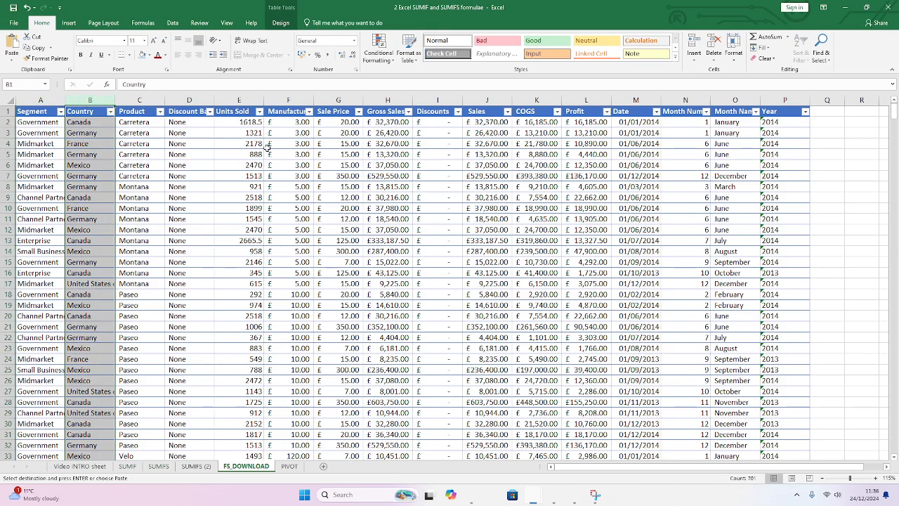
click(386, 99)
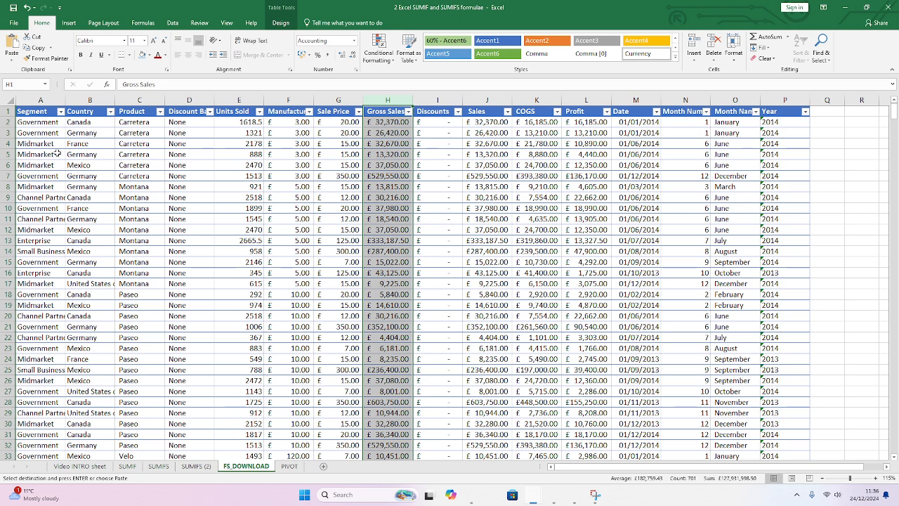
click(78, 100)
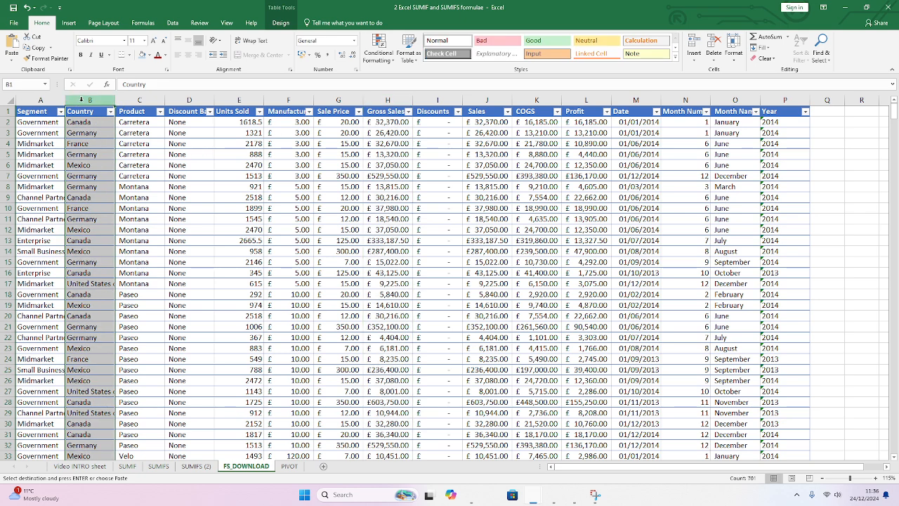
click(380, 98)
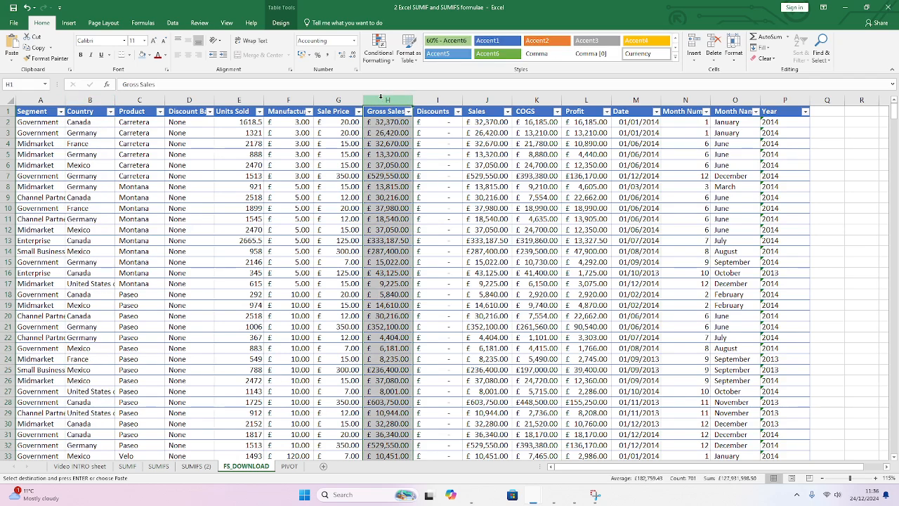
Highlight the countries in F21:F25 on the SUMIF sheet and check them against the pivot table on the PIVOT sheet
click(128, 465)
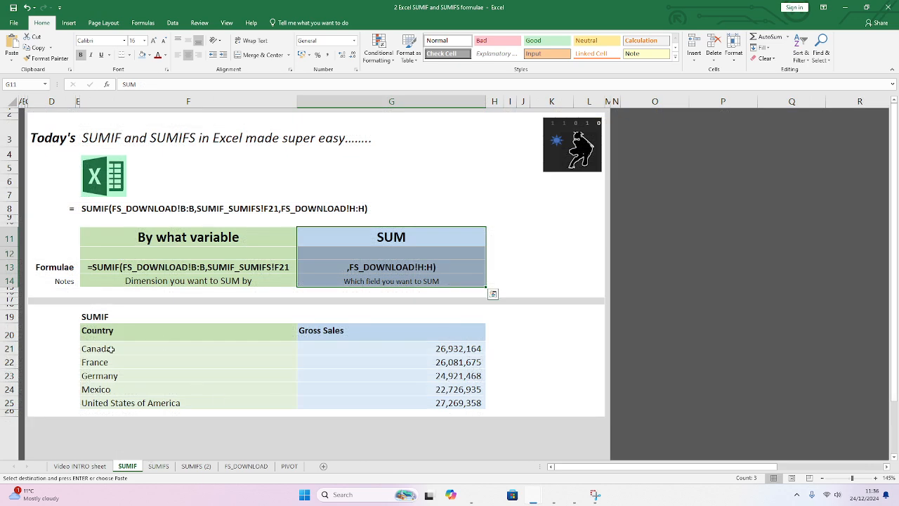
drag(114, 348, 121, 399)
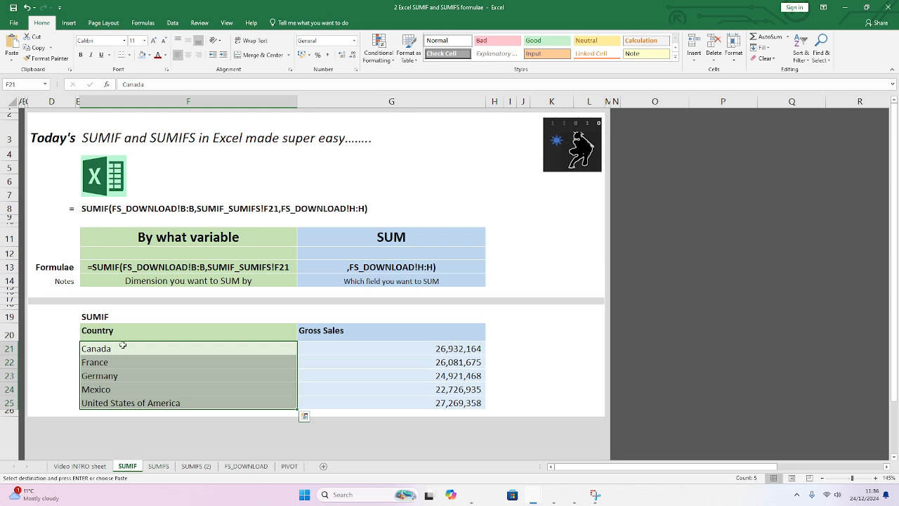
click(290, 466)
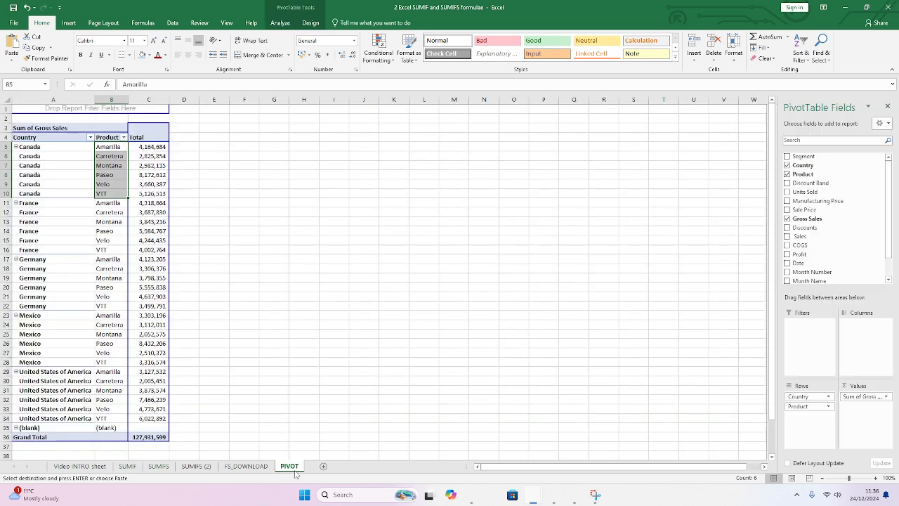
On the SUMIF sheet, clear the gross sales formulas in G21:G25
click(127, 465)
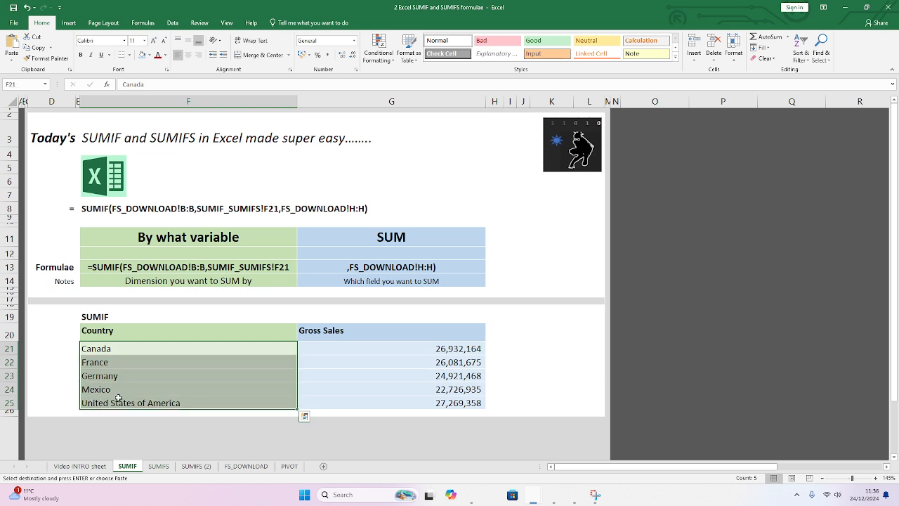
click(342, 349)
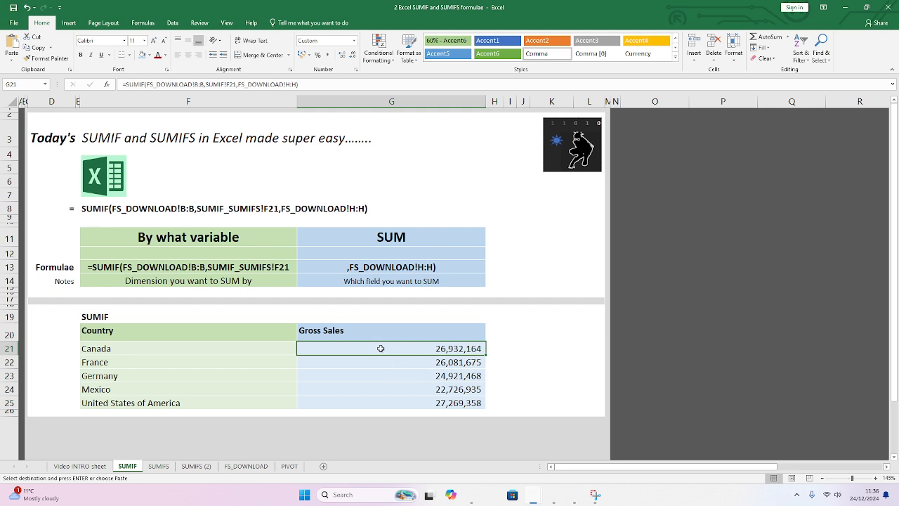
drag(377, 347, 384, 402)
key(Delete)
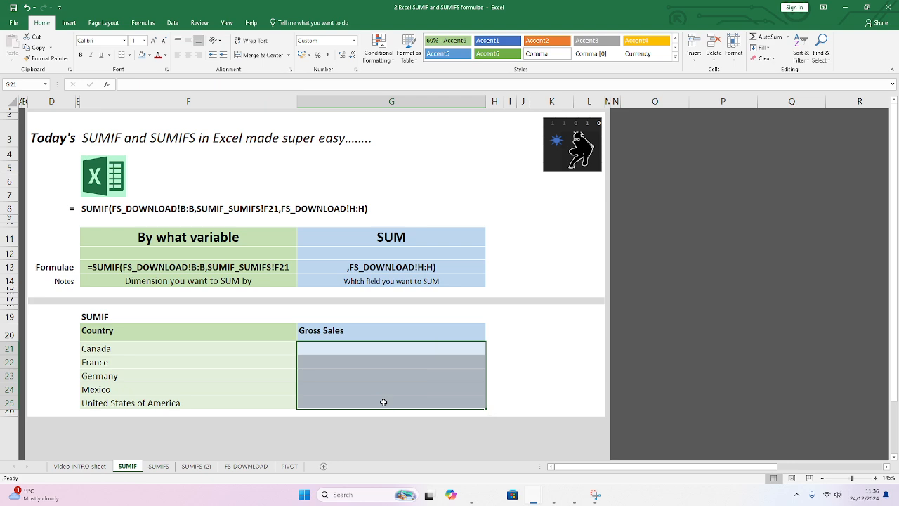
Begin a SUMIF formula in G21 for Canada, with the Country column FS_DOWNLOAD!B:B as the range
click(336, 344)
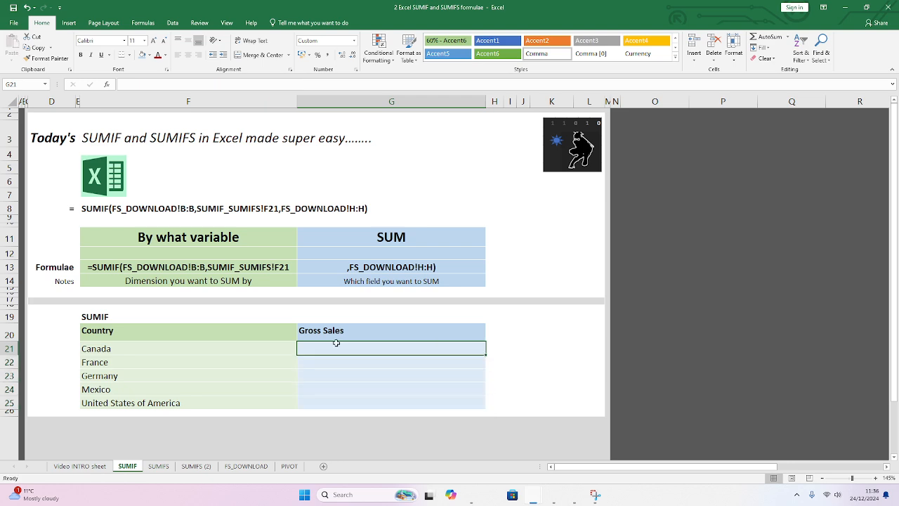
text(=SUM)
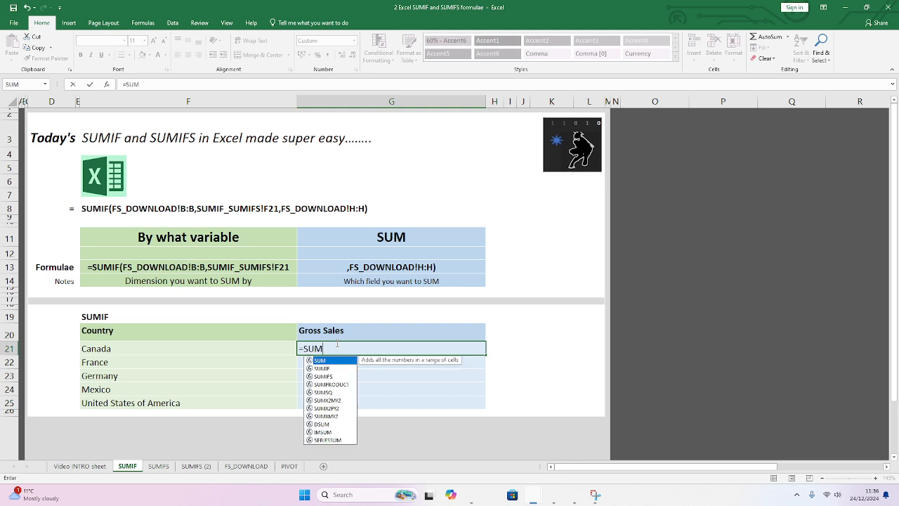
text(IF()
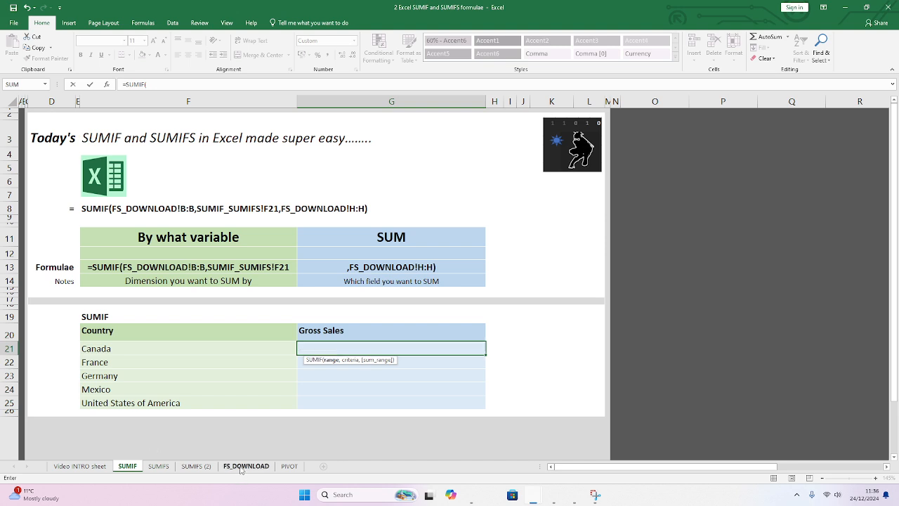
click(242, 466)
click(89, 100)
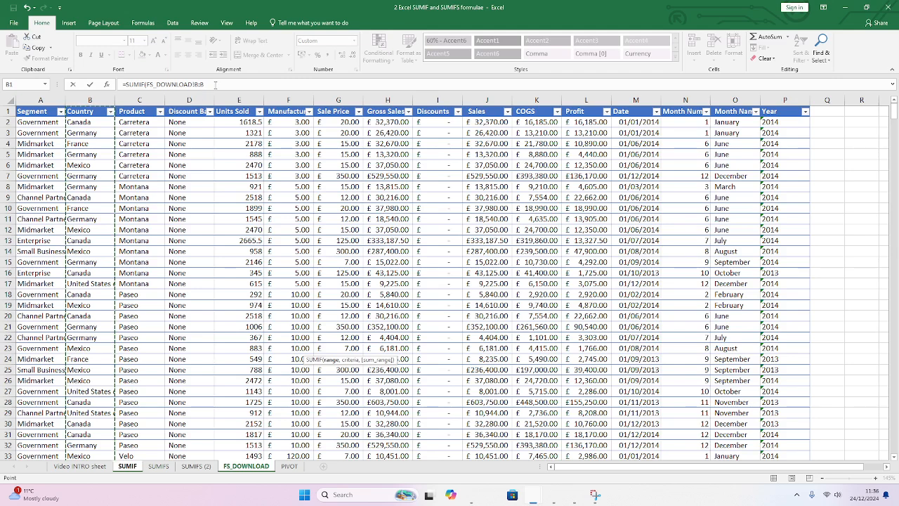
click(216, 84)
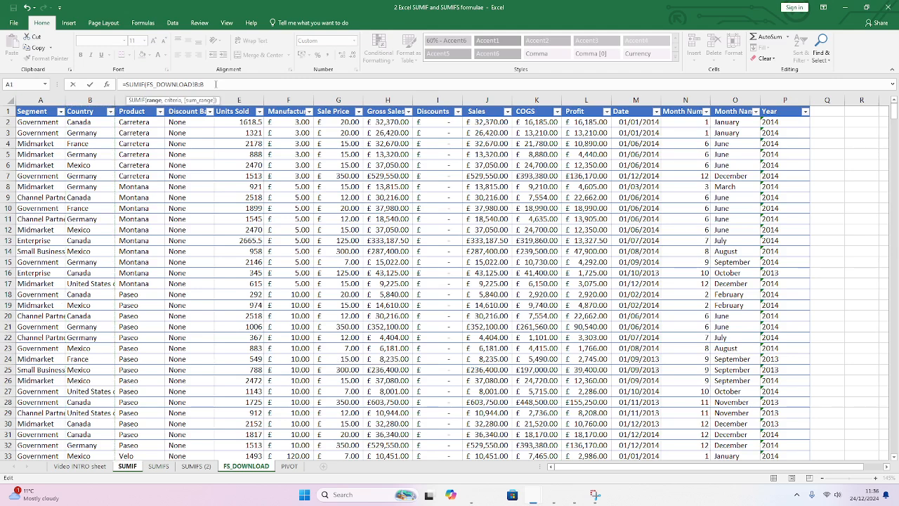
text(,)
text(,)
Complete the G21 formula with SUMIF!F21 as the criteria and the Gross Sales column FS_DOWNLOAD!H:H as the sum range
click(130, 471)
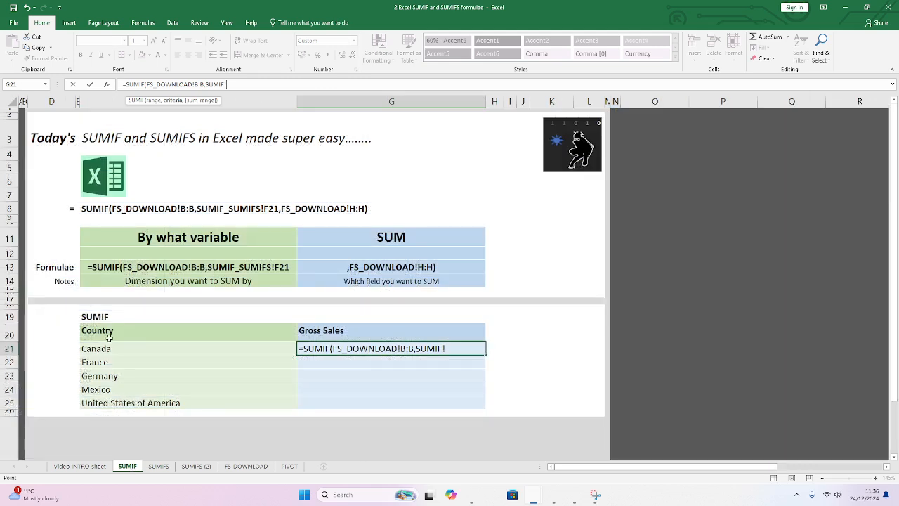
click(270, 345)
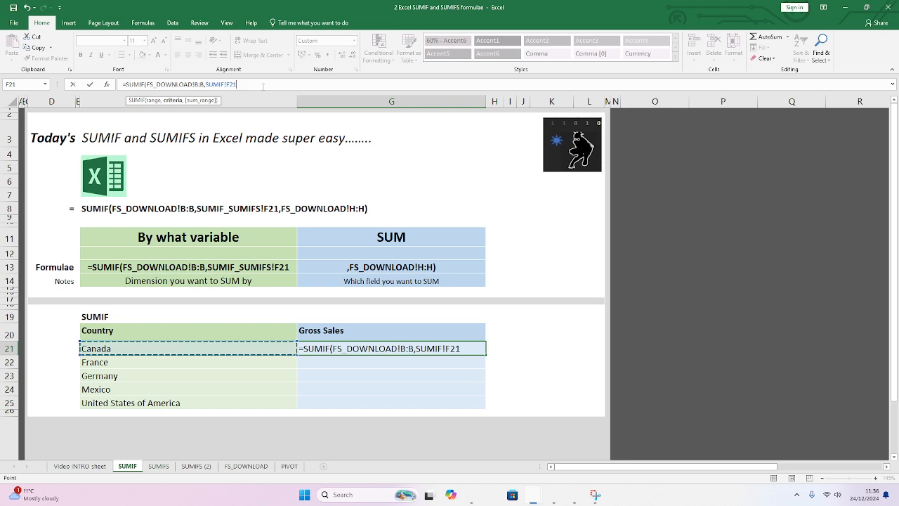
text(,)
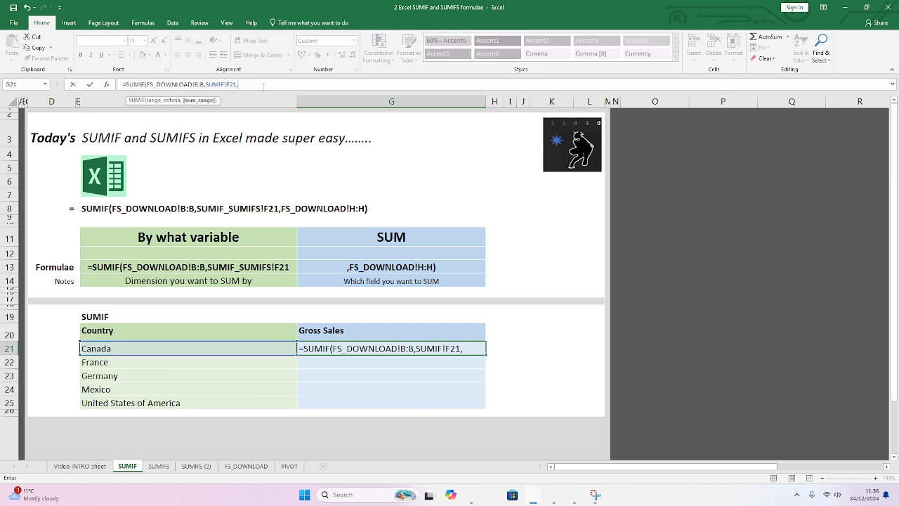
click(257, 466)
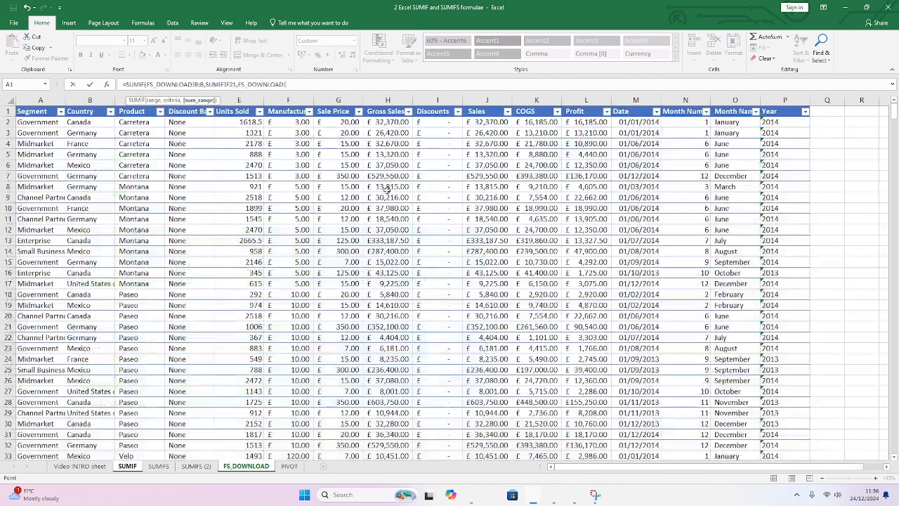
click(391, 100)
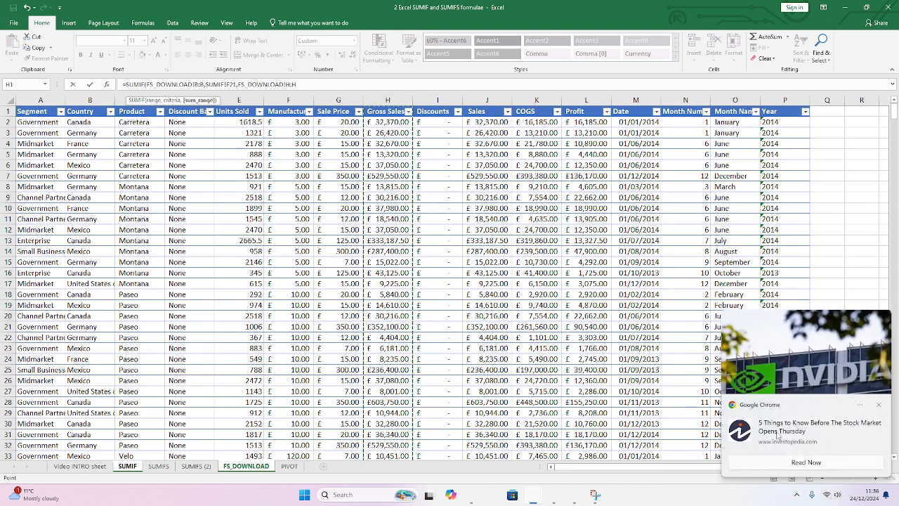
click(879, 411)
click(314, 85)
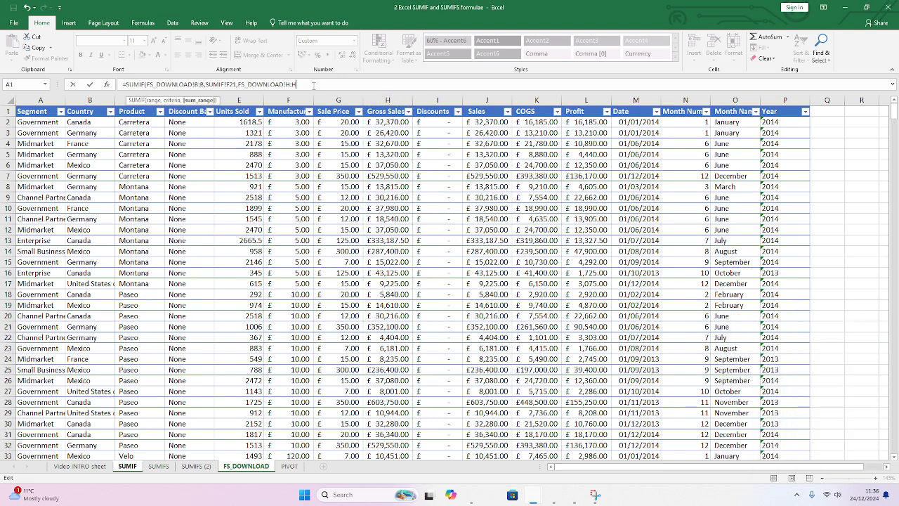
key(Return)
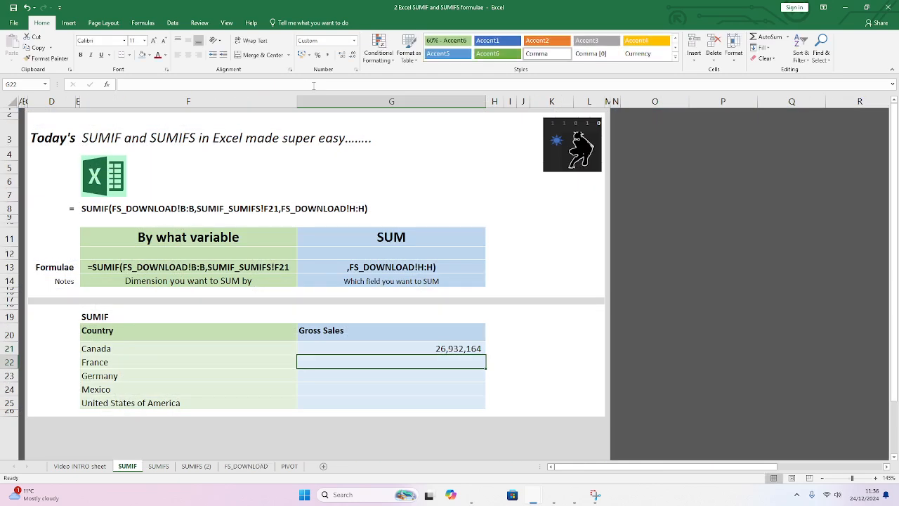
Fill the SUMIF formula from G21 down to G25 for the remaining countries
click(430, 349)
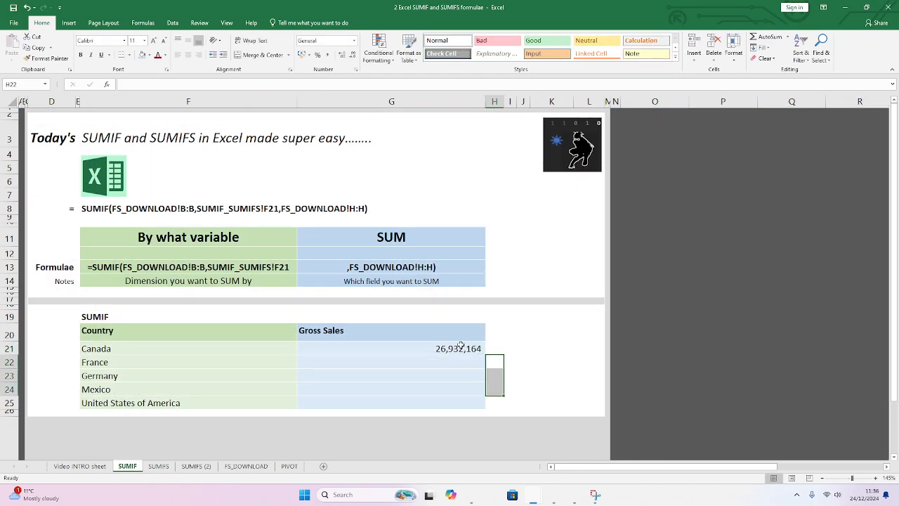
drag(487, 356, 475, 404)
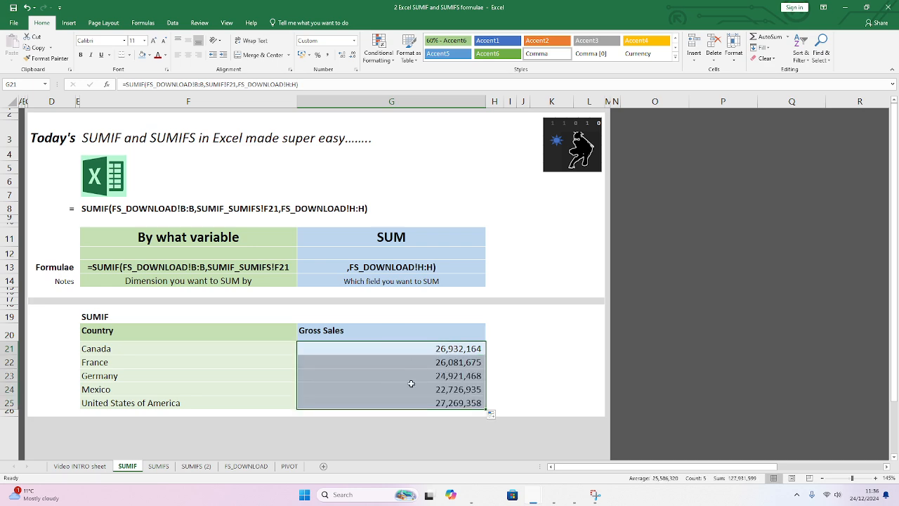
click(390, 348)
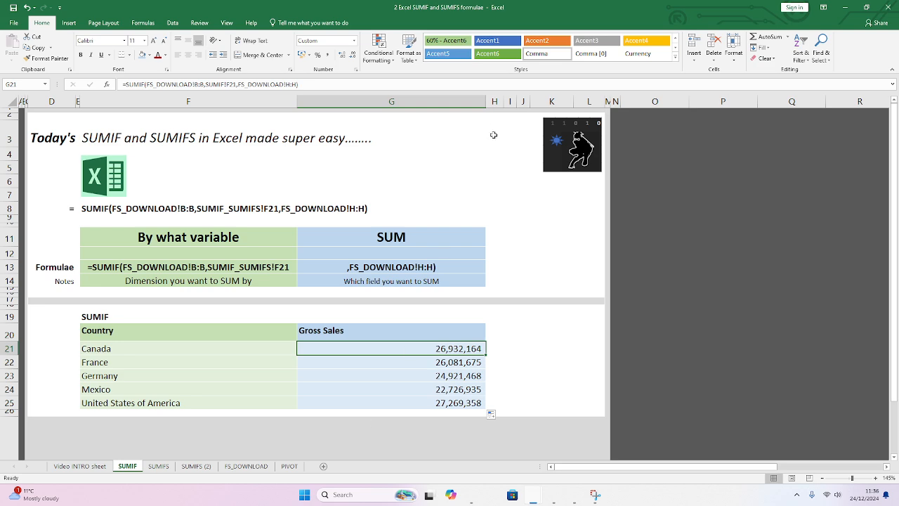
Widen column H to make room for a second results column and narrow column G
drag(503, 102, 625, 102)
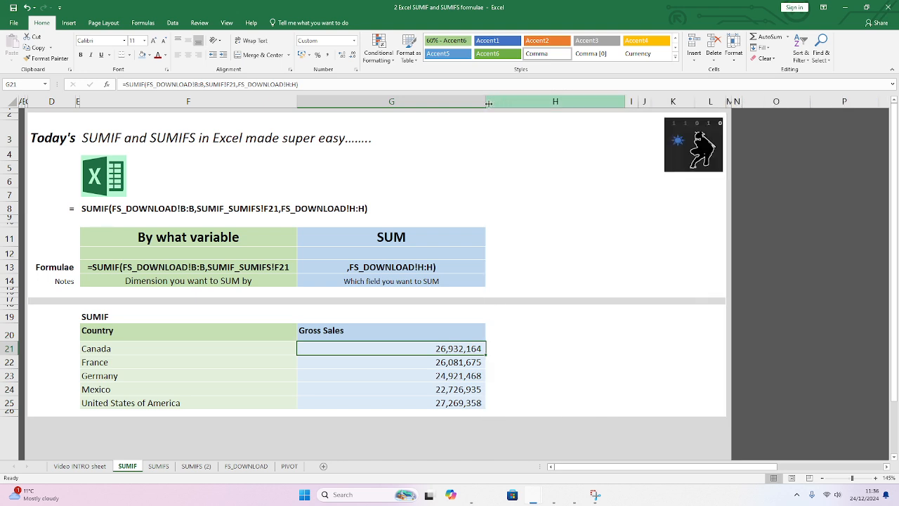
drag(486, 104, 453, 107)
drag(444, 107, 444, 107)
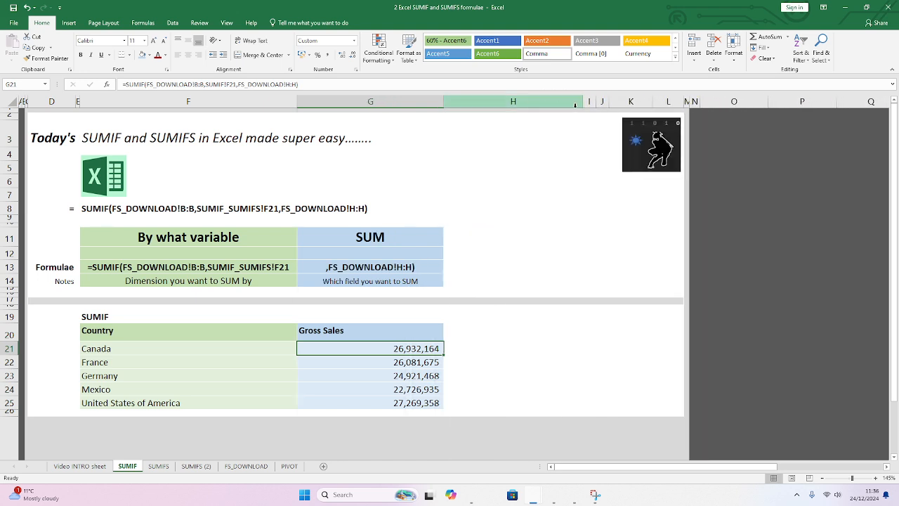
Copy the "Gross Sales" header from G20 into H20
click(386, 331)
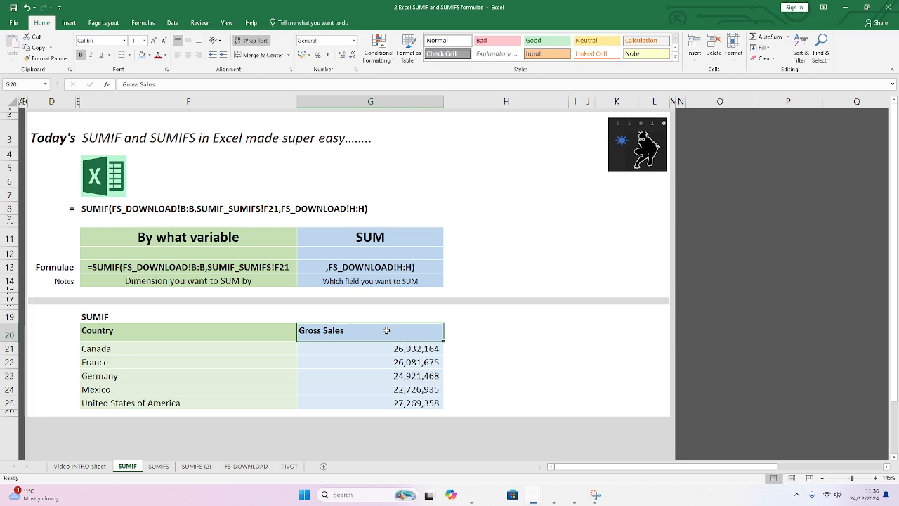
key(ctrl+c)
click(477, 335)
key(ctrl+v)
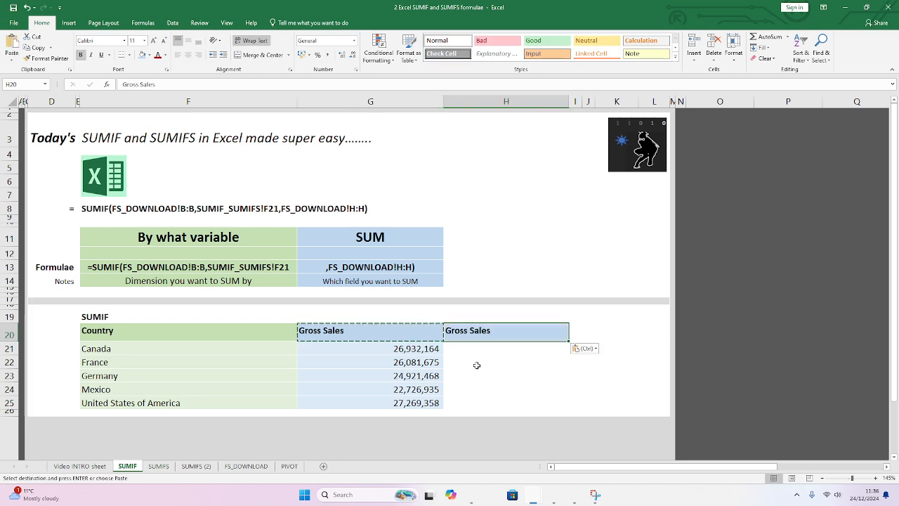
click(467, 359)
click(465, 348)
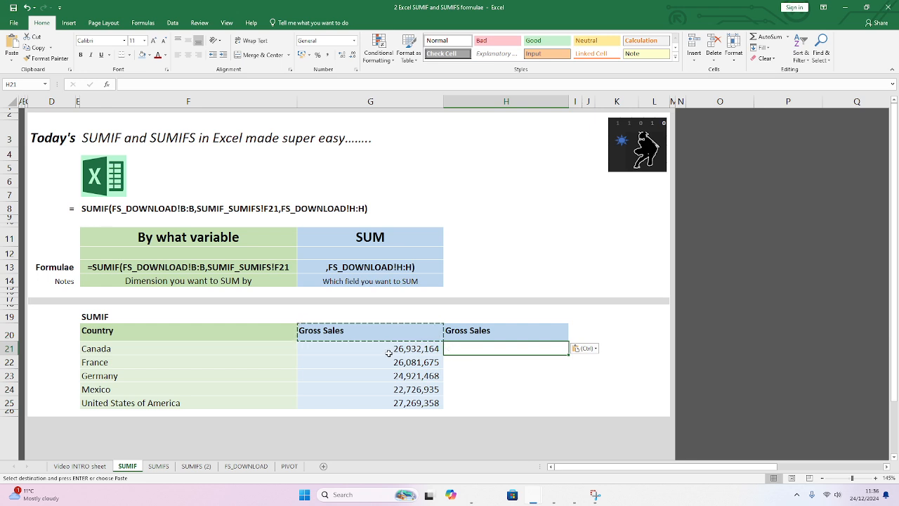
On the FS_DOWNLOAD sheet, define the whole Country column B as a named range called Country
click(367, 348)
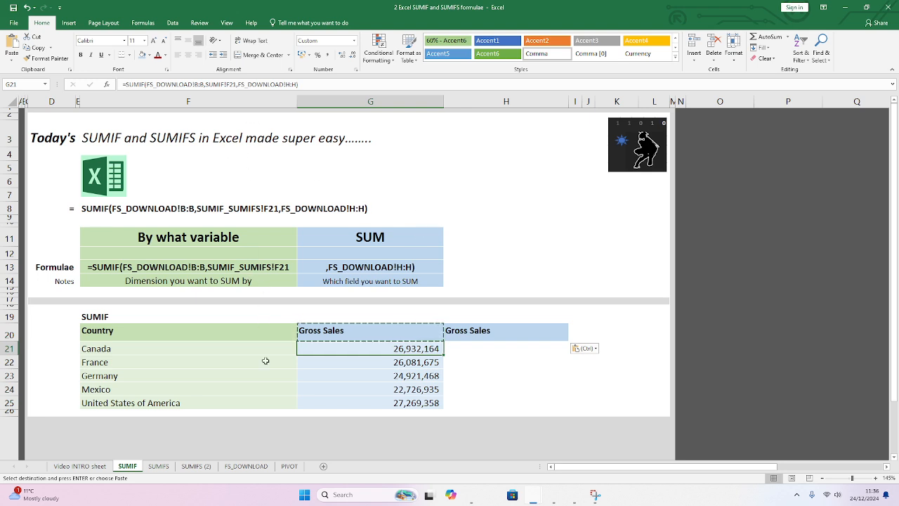
click(258, 467)
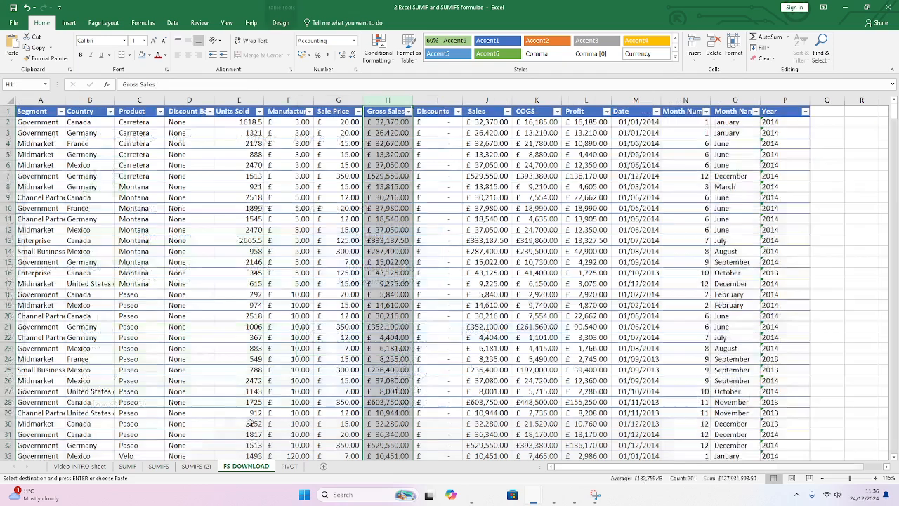
click(129, 188)
click(85, 97)
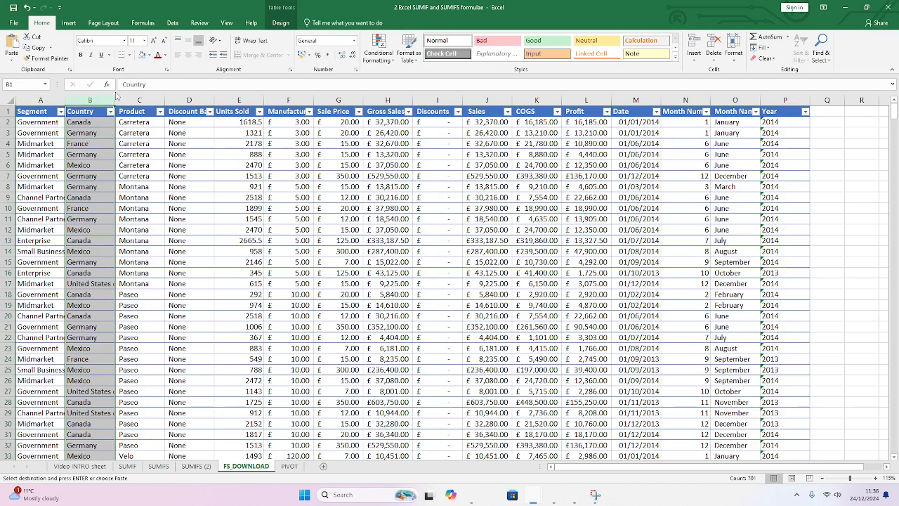
click(26, 83)
text(Count )
text(y)
key(Return)
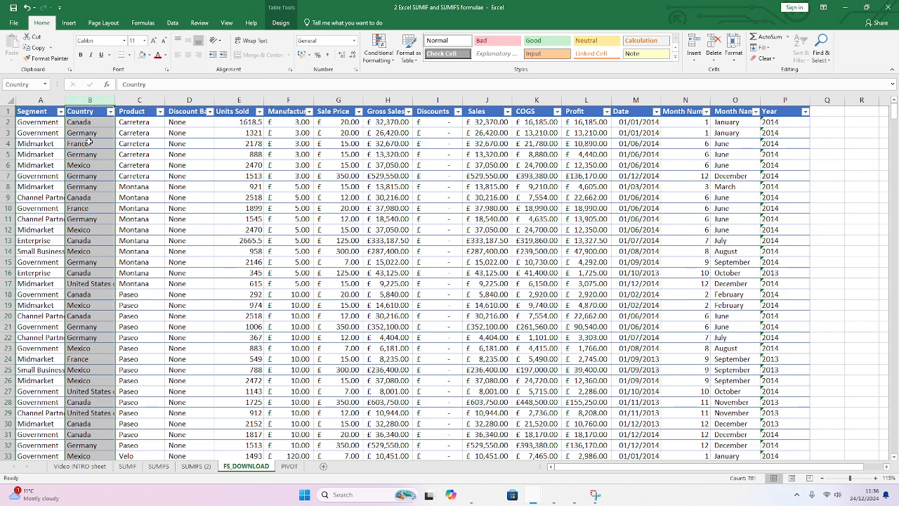
Define the whole Gross Sales column H as a named range called Gross
click(386, 100)
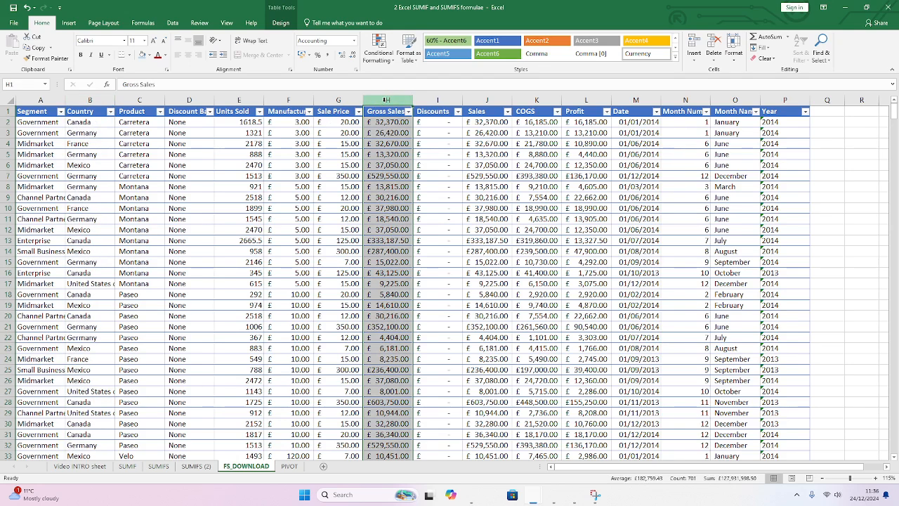
click(38, 84)
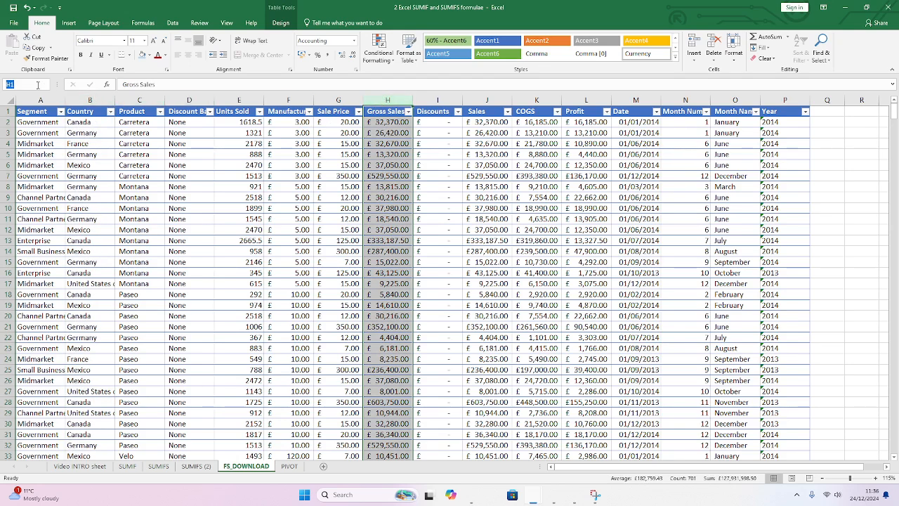
text(Gross)
key(Return)
On the SUMIF sheet, enter =SUMIF(Country,F21,Gross) in H21 to total Canada's gross sales with the named ranges
click(127, 466)
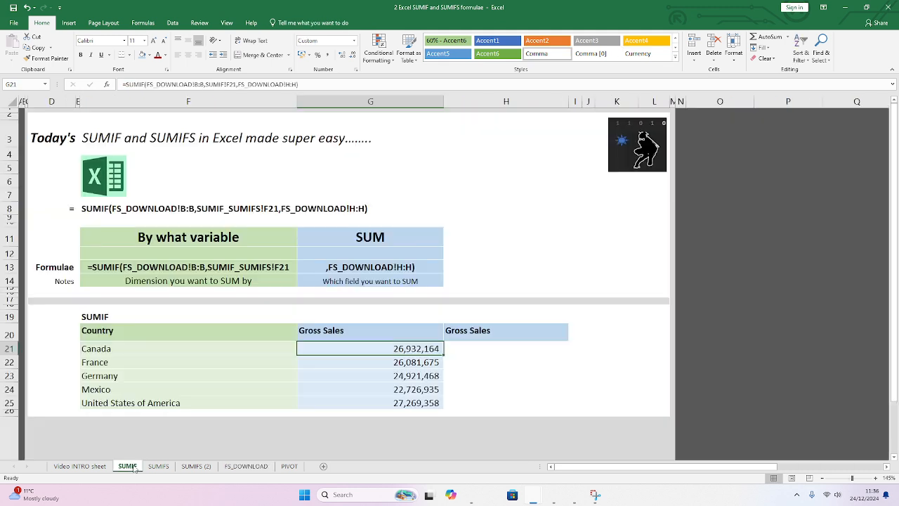
click(465, 349)
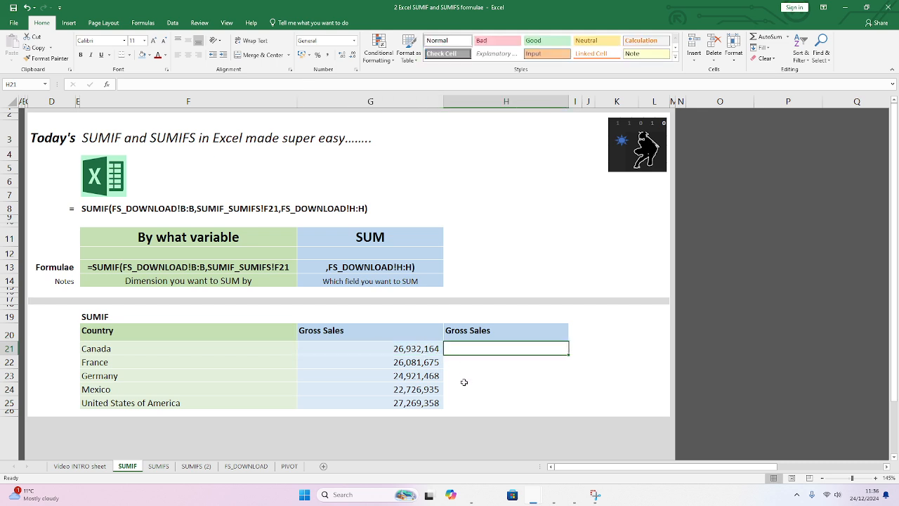
text(=sumif)
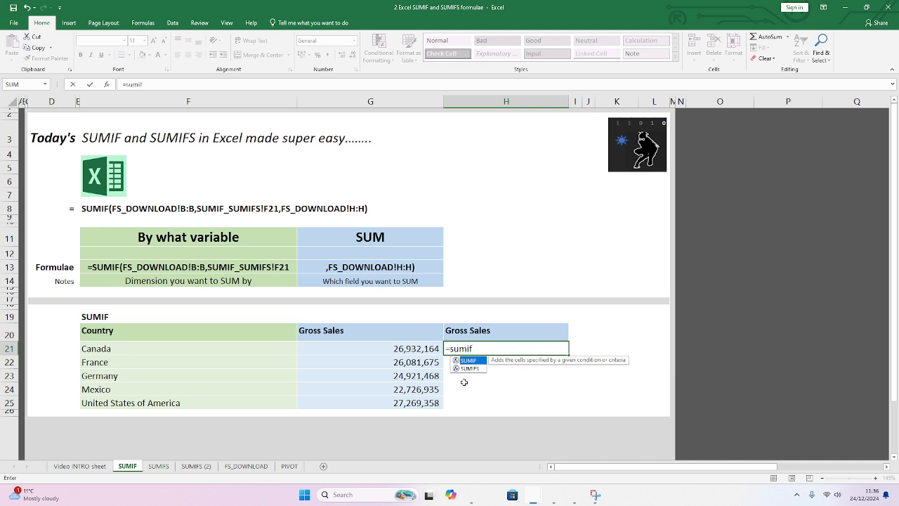
text(()
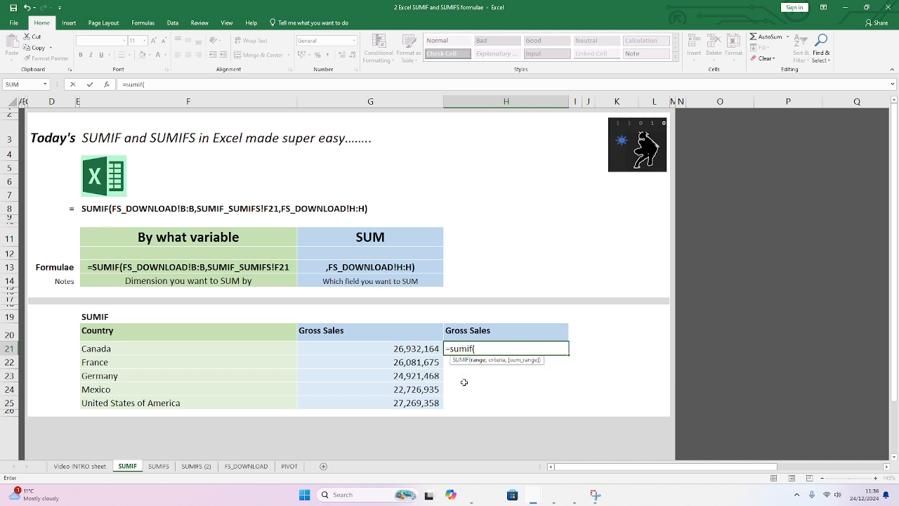
text(Country)
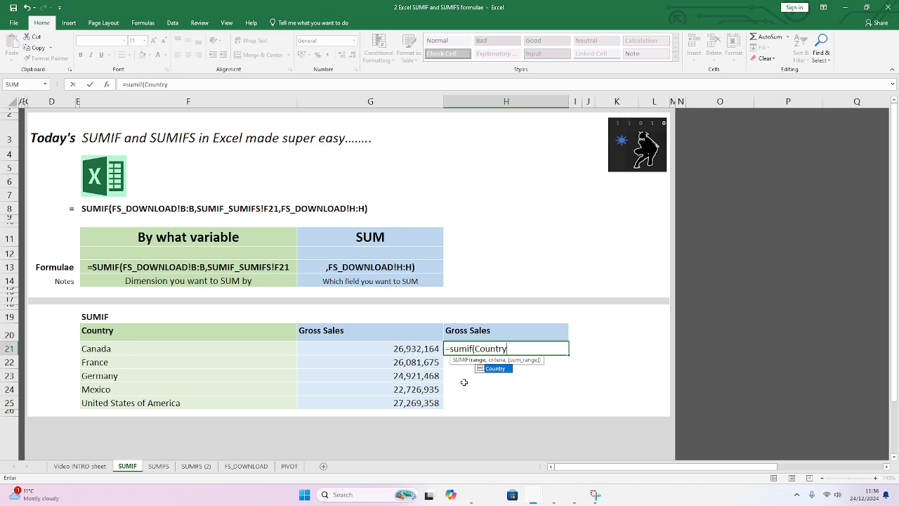
text(,)
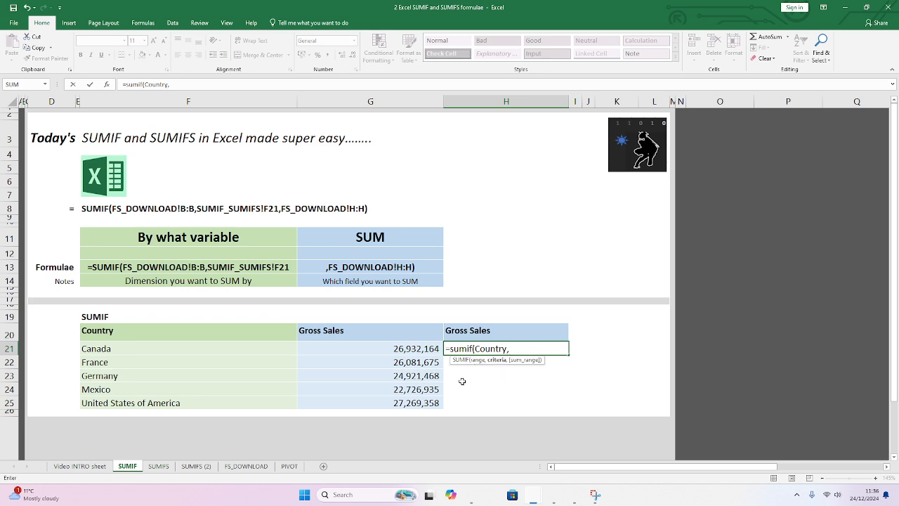
click(141, 345)
text(,G)
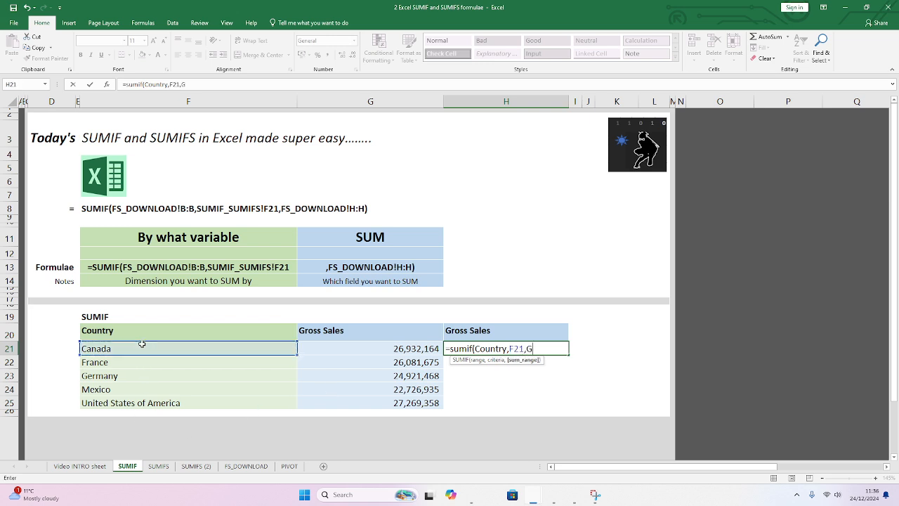
text(rt)
key(BackSpace)
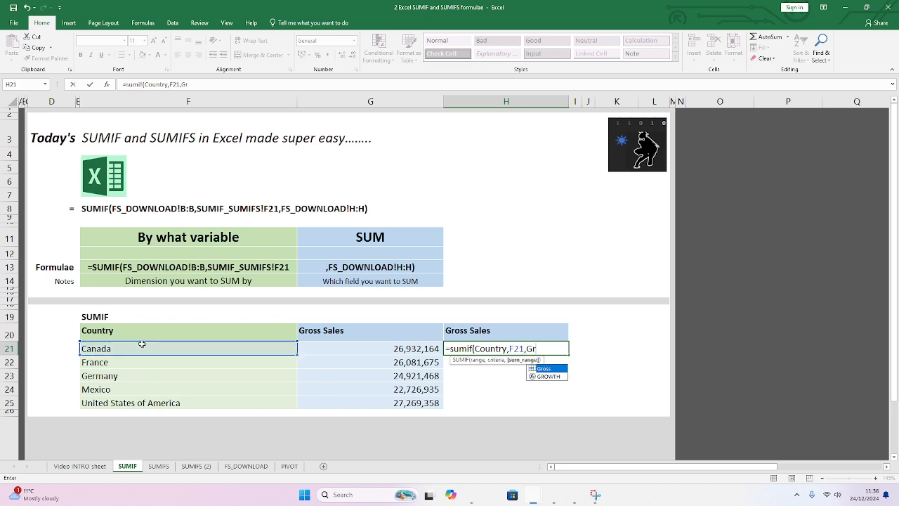
text(oss))
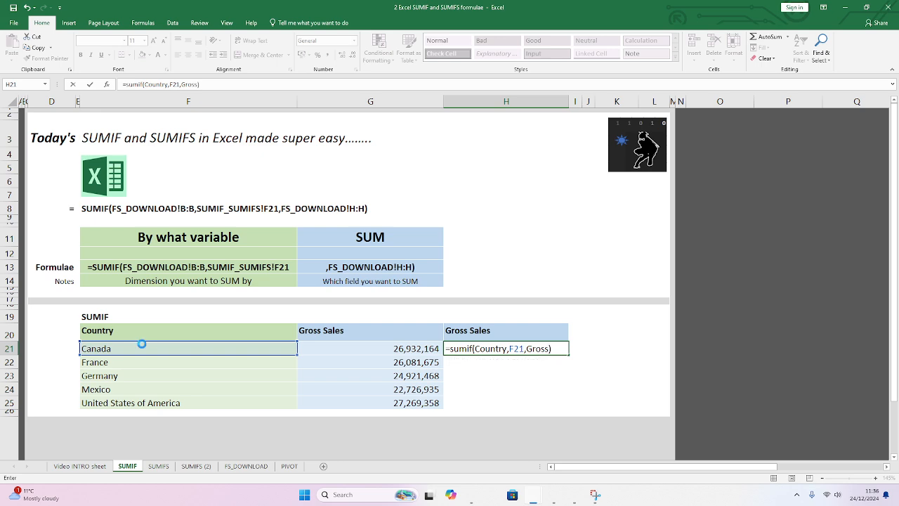
key(Return)
Fill the H21 formula down to H25 and format the results with thousands separators and no decimals
click(493, 349)
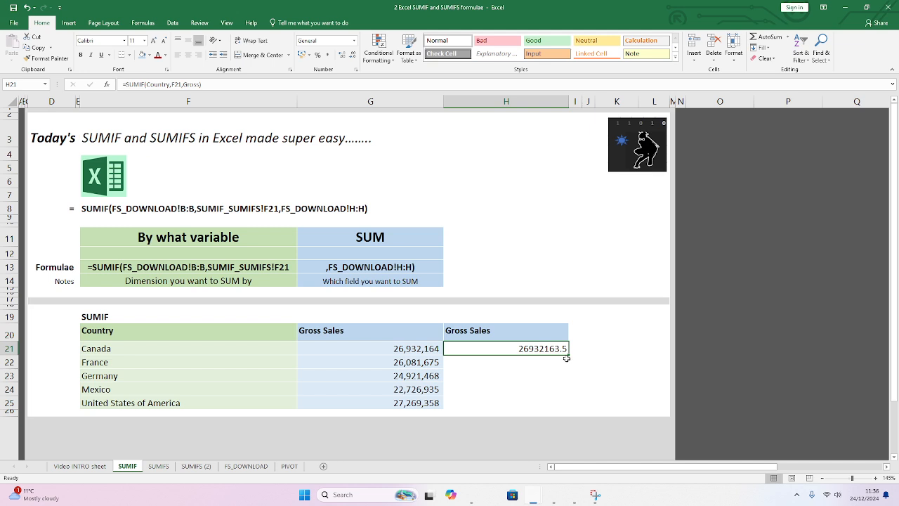
drag(569, 355, 568, 406)
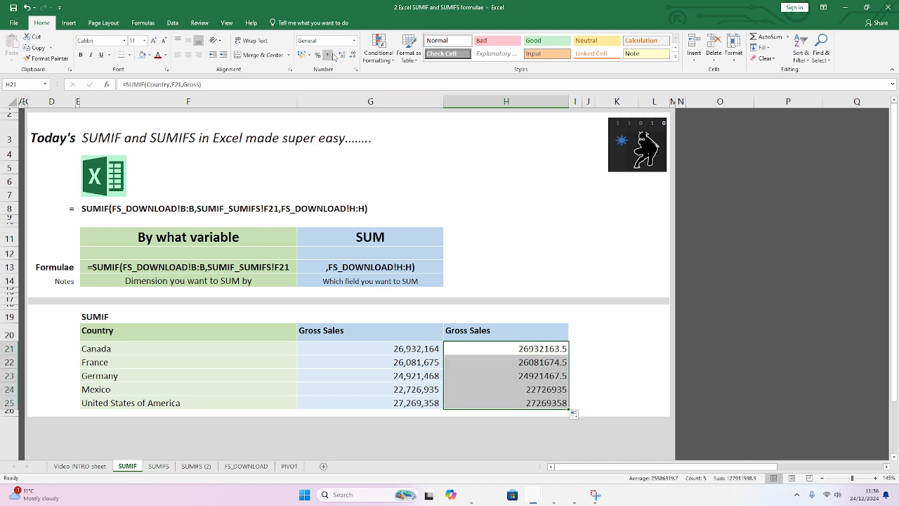
click(327, 55)
click(349, 55)
click(349, 55)
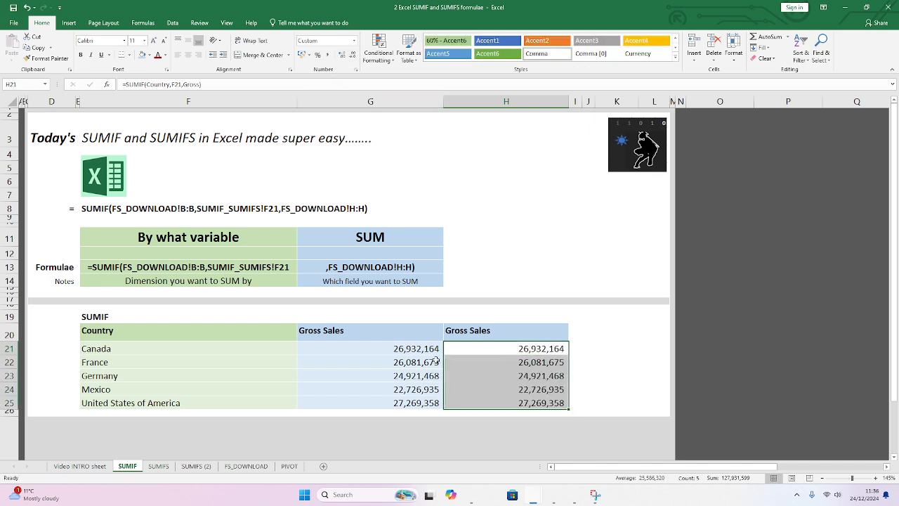
Shade the results in H21:H25 with the current blue fill colour
click(431, 345)
drag(493, 344, 488, 404)
click(144, 56)
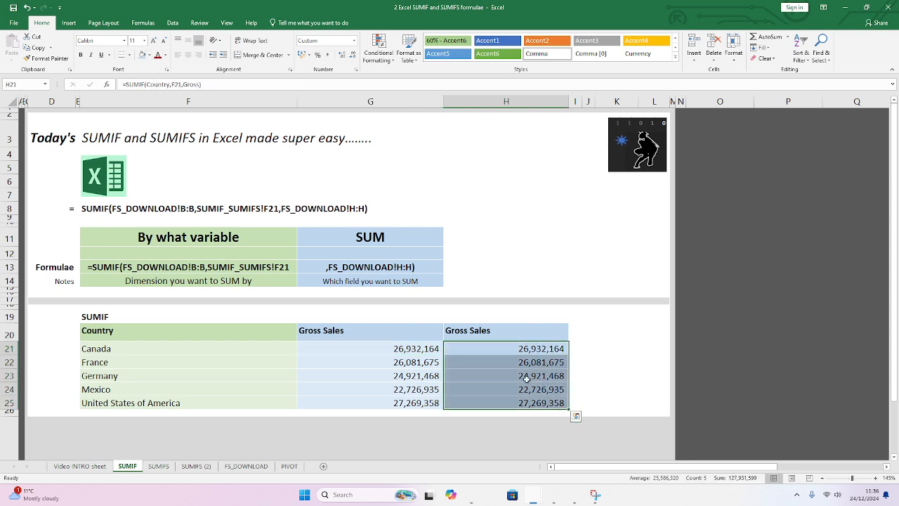
Extend the header in H20 to read "Gross Sales named ranges"
click(506, 331)
click(177, 83)
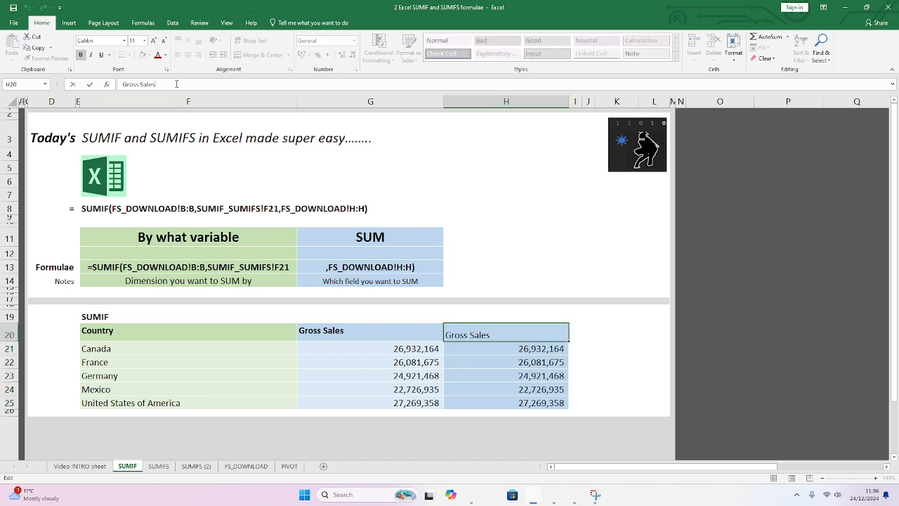
text(named ranges)
key(Return)
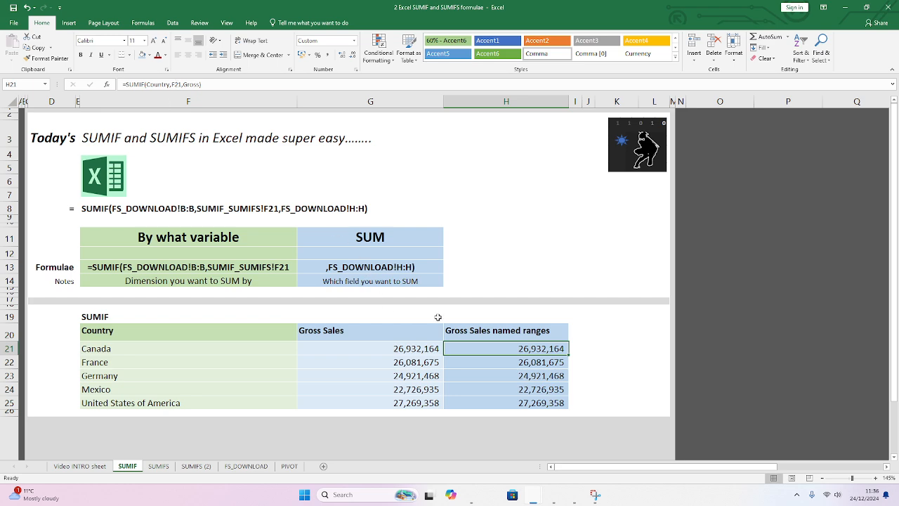
Compare the column-reference formula in G21 with the named-range formula in H21, checking the Country range on the FS_DOWNLOAD sheet
click(380, 345)
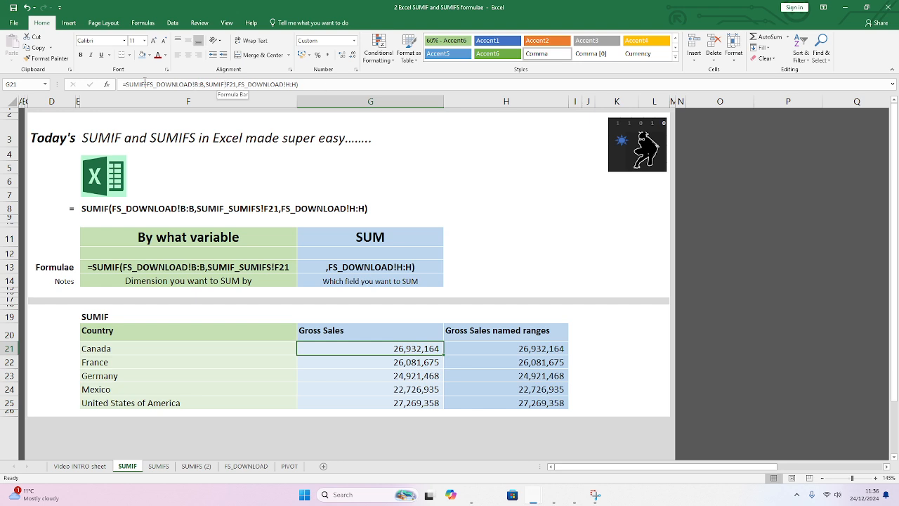
click(459, 349)
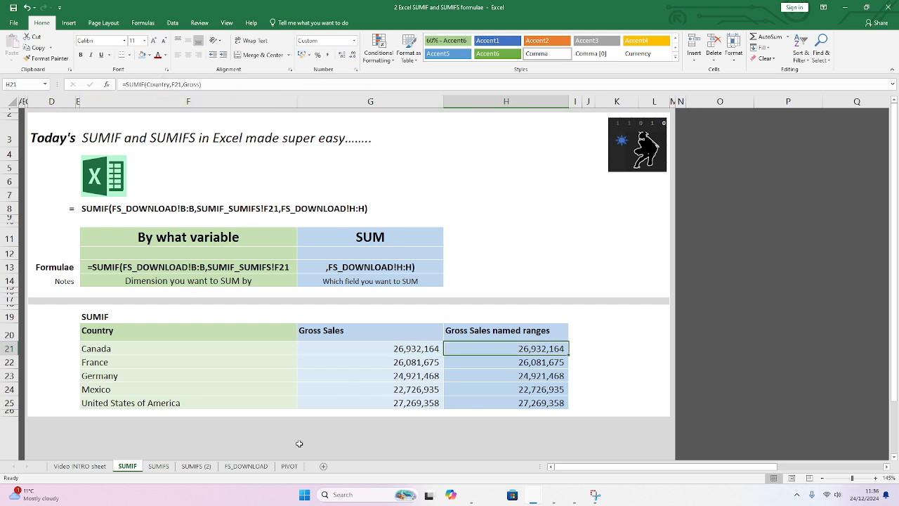
click(246, 466)
click(90, 100)
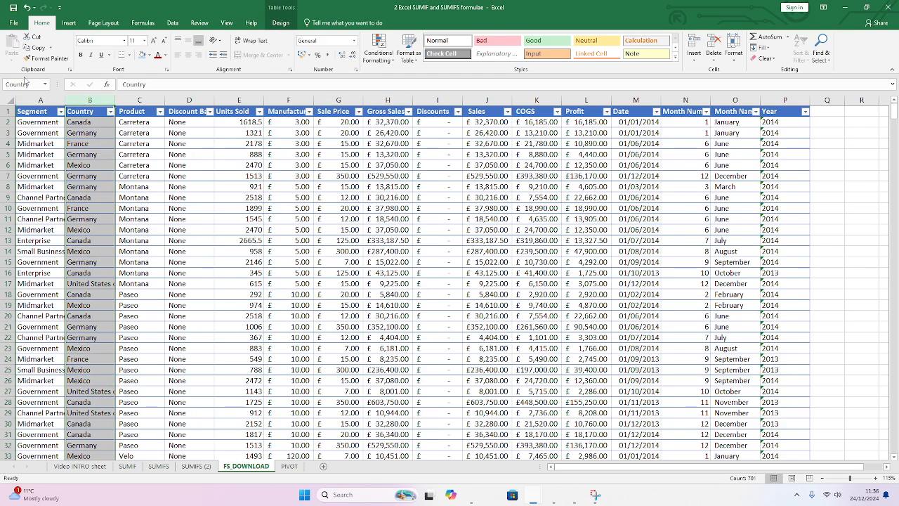
click(127, 466)
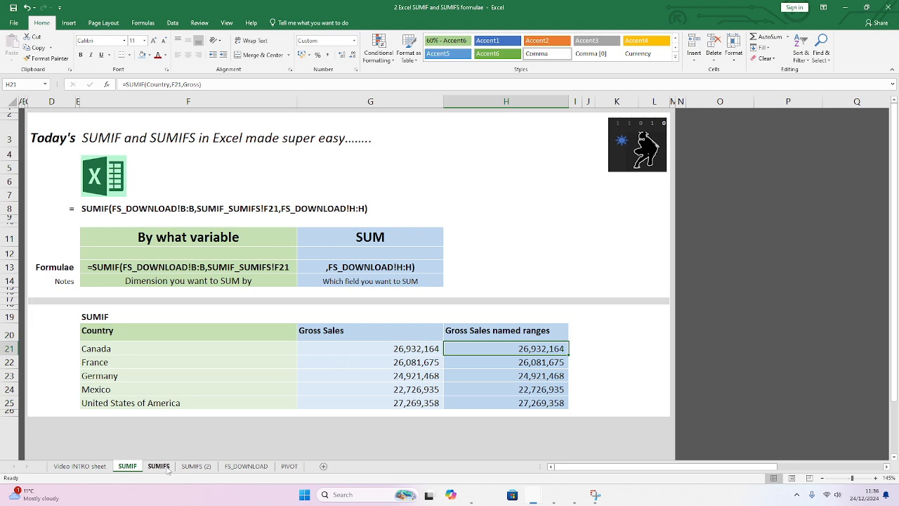
click(344, 349)
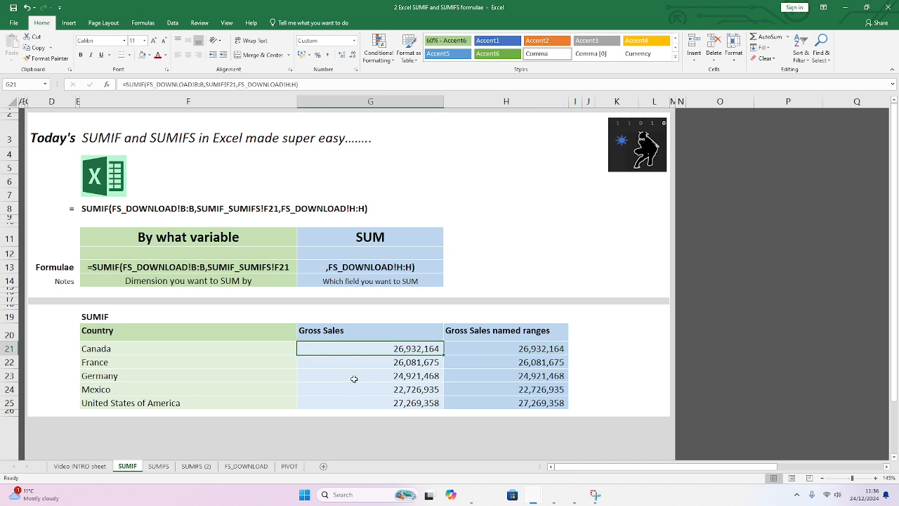
click(374, 365)
click(370, 351)
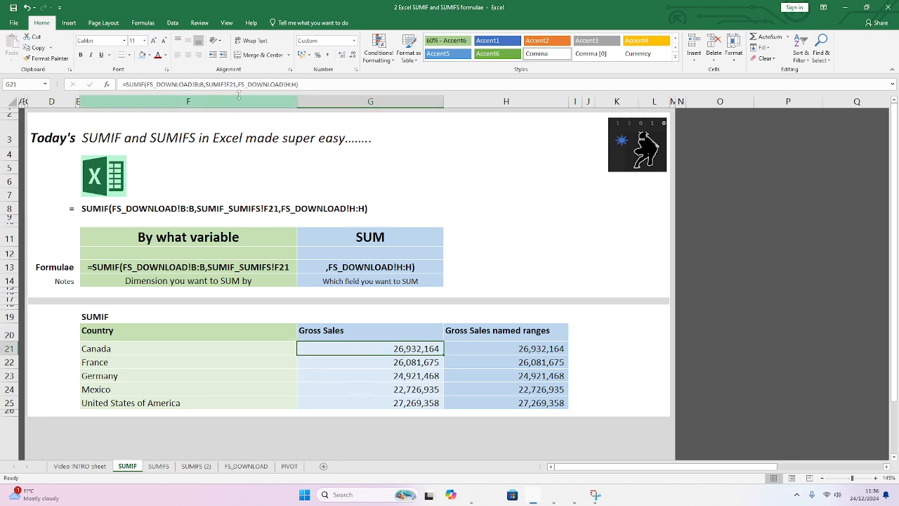
click(482, 349)
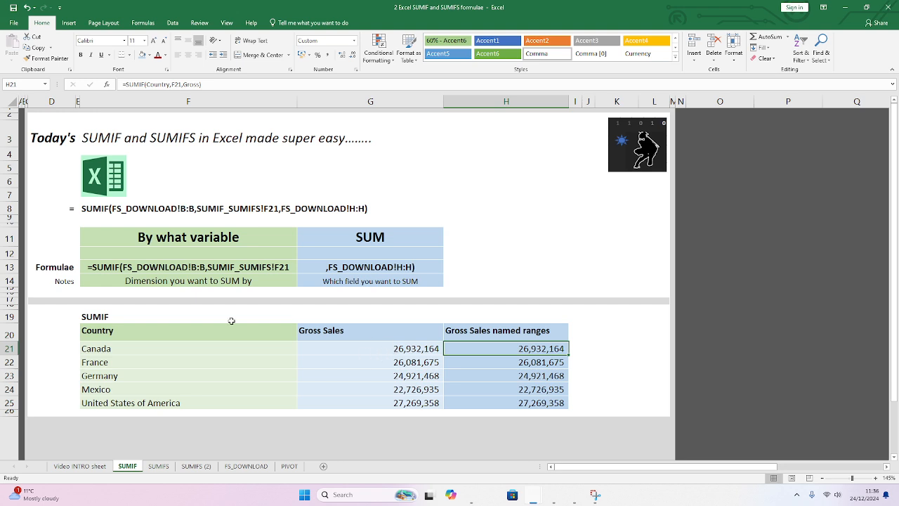
Examine the "By what variable" block on the SUMIF sheet and the SUM and two "By what variable" blocks on the SUMIFS sheet
click(177, 318)
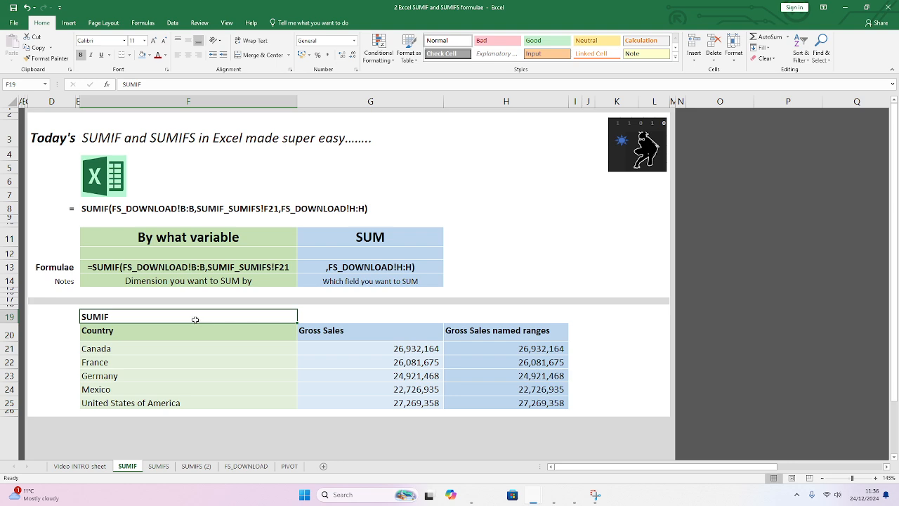
click(174, 236)
drag(174, 236, 175, 280)
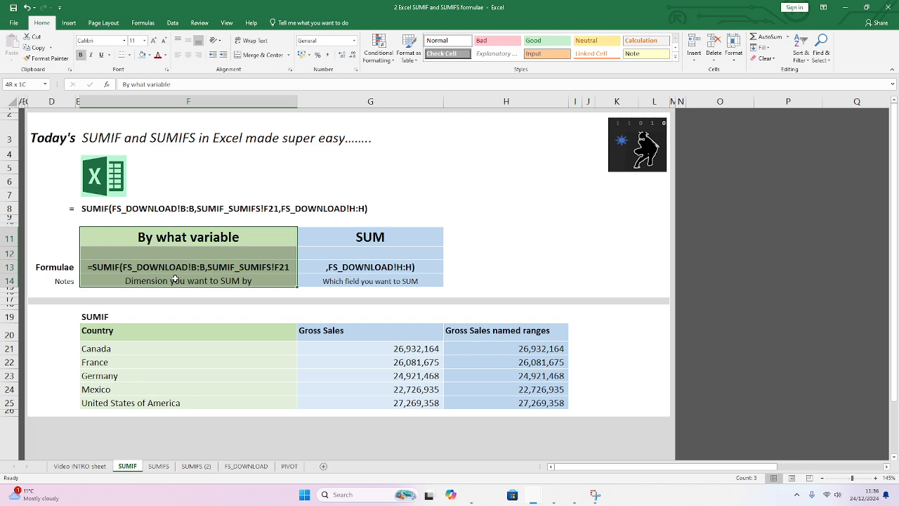
drag(175, 279, 175, 279)
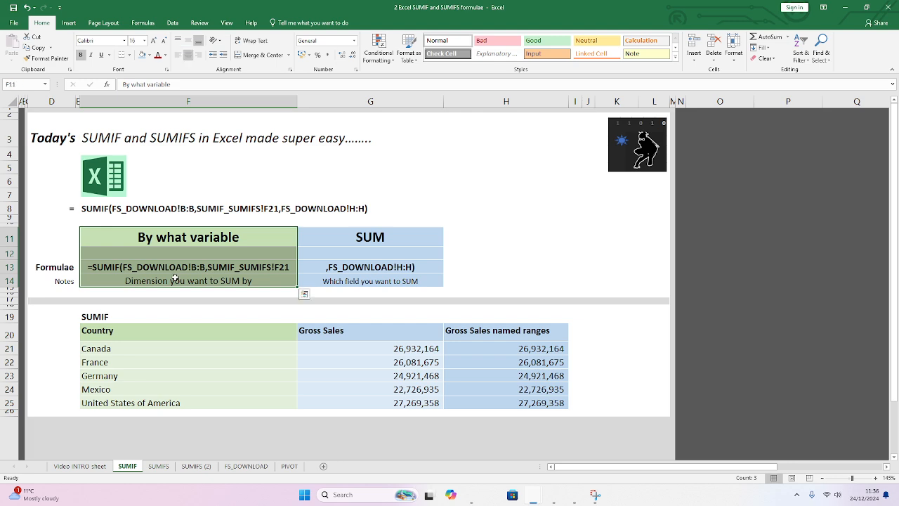
click(158, 467)
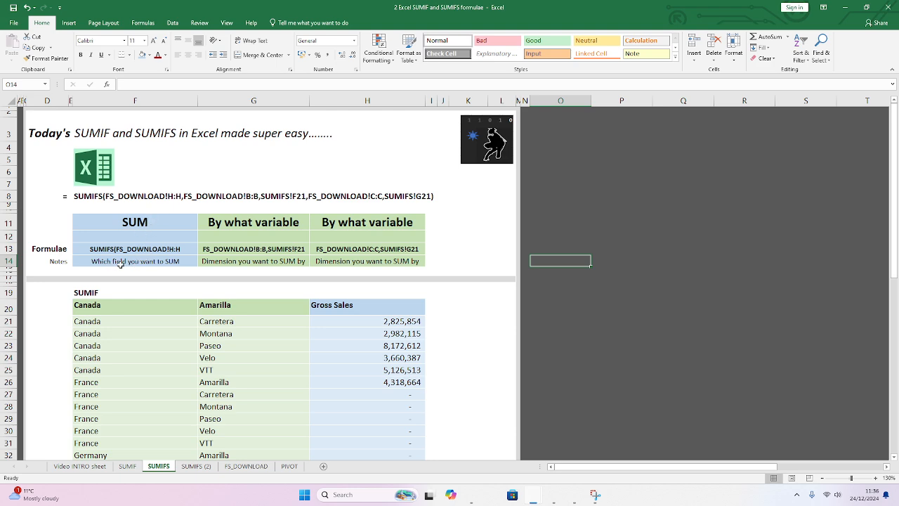
drag(124, 248, 126, 261)
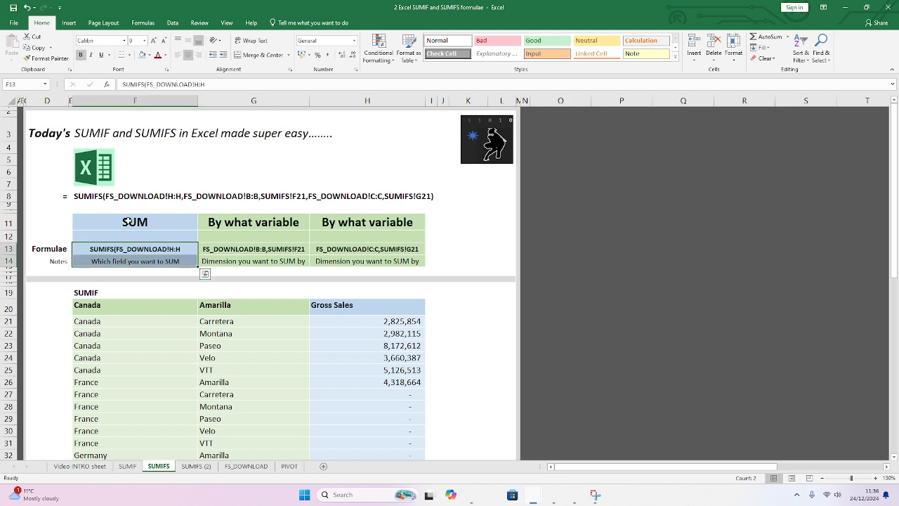
drag(129, 221, 130, 260)
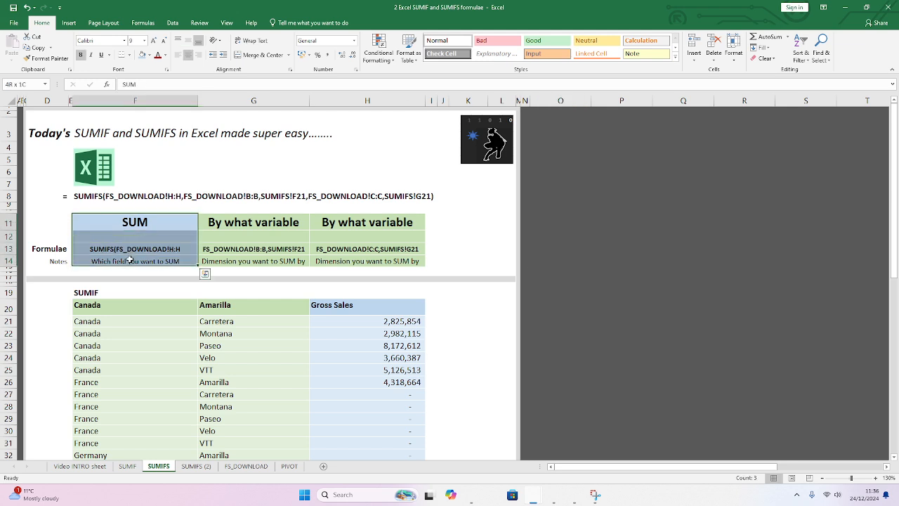
click(281, 222)
drag(280, 221, 337, 259)
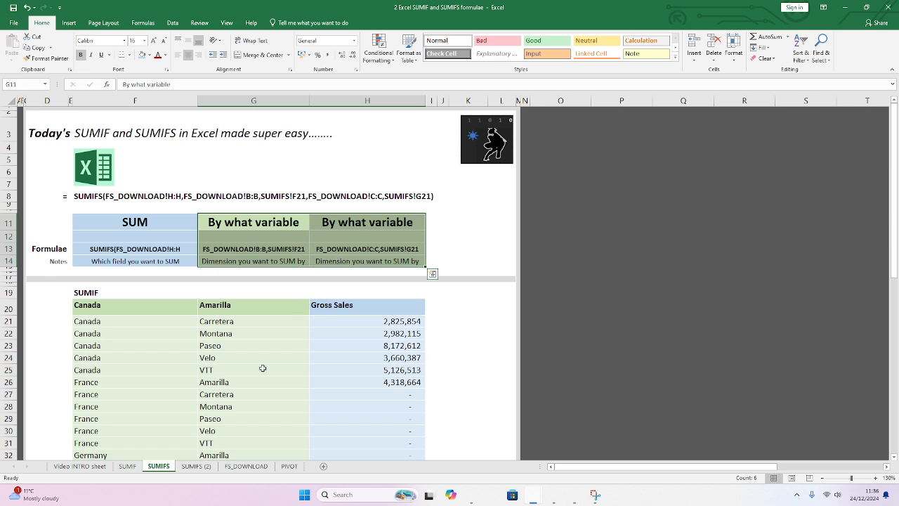
Compare where the SUM argument sits in the SUMIF sheet's formula layout and in the SUMIFS sheet's layout
click(129, 467)
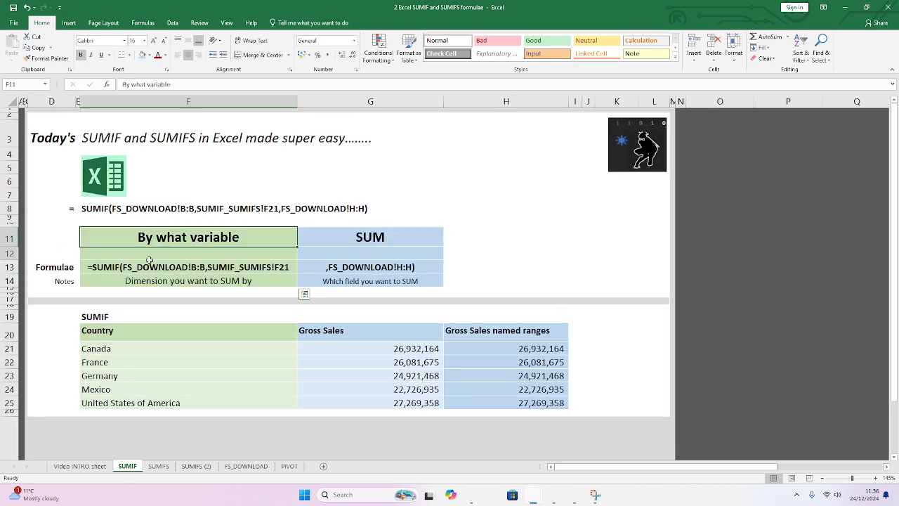
shift+click(153, 283)
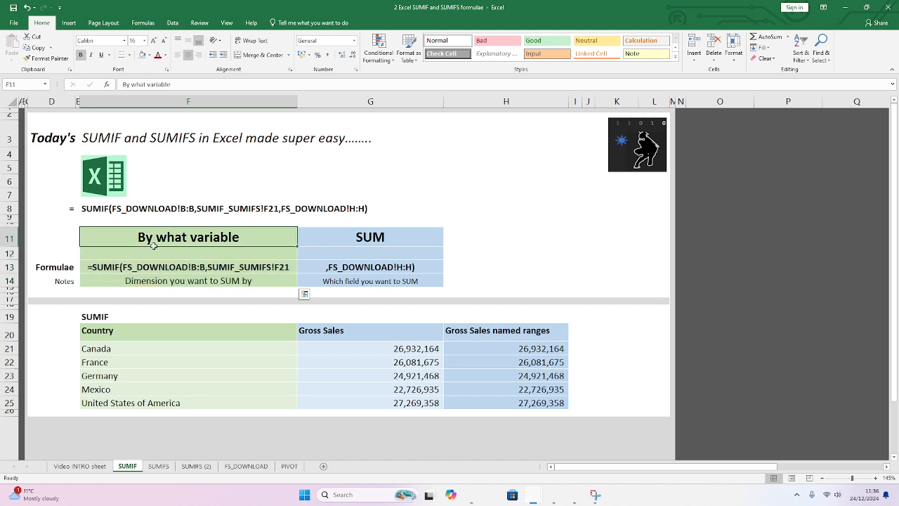
click(324, 234)
drag(324, 234, 324, 278)
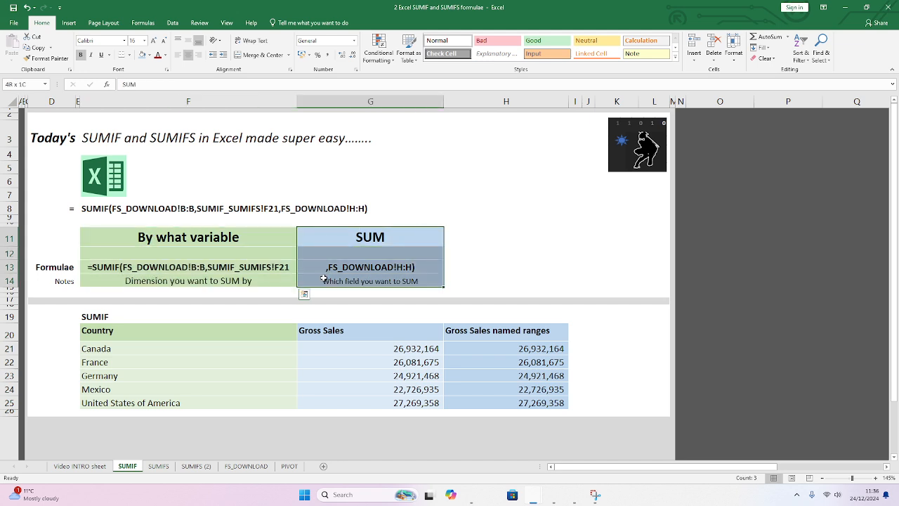
click(159, 466)
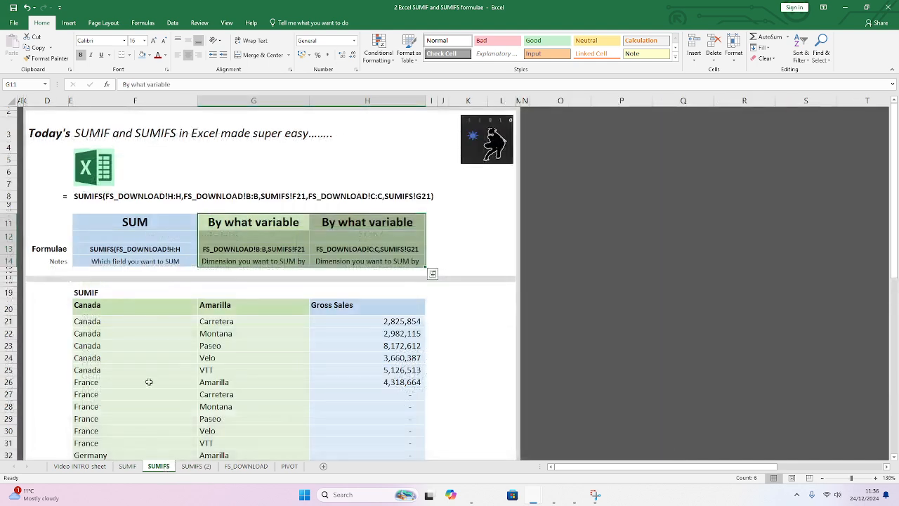
click(162, 222)
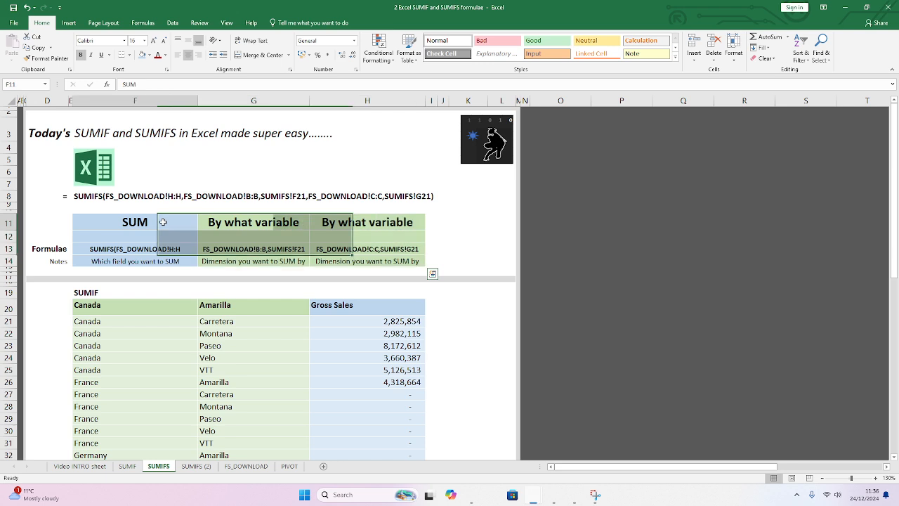
drag(162, 222, 164, 261)
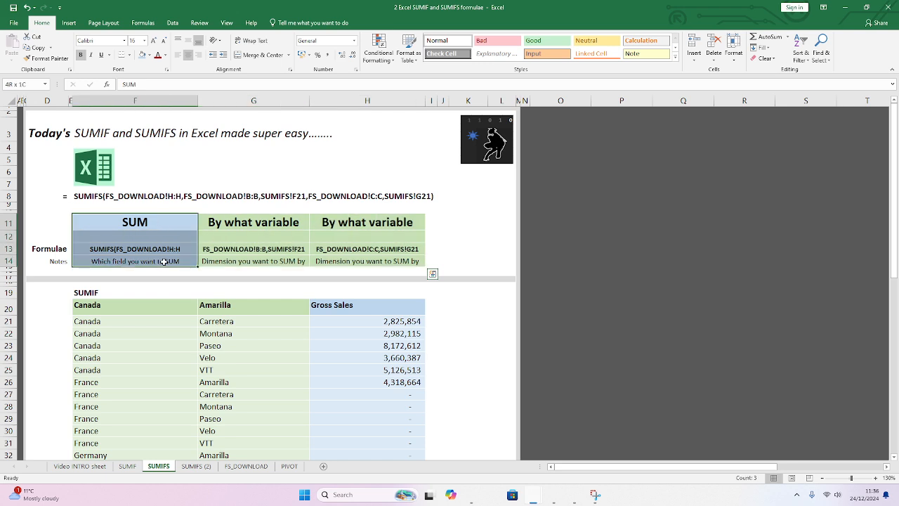
Examine the two "By what variable" blocks on the SUMIFS sheet alongside the existing formula in H21
drag(253, 222, 395, 265)
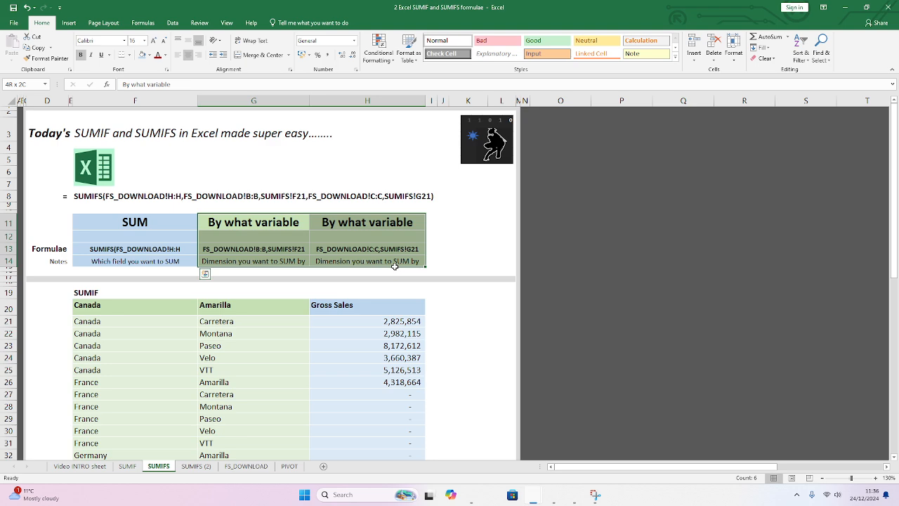
drag(394, 266, 397, 270)
click(360, 322)
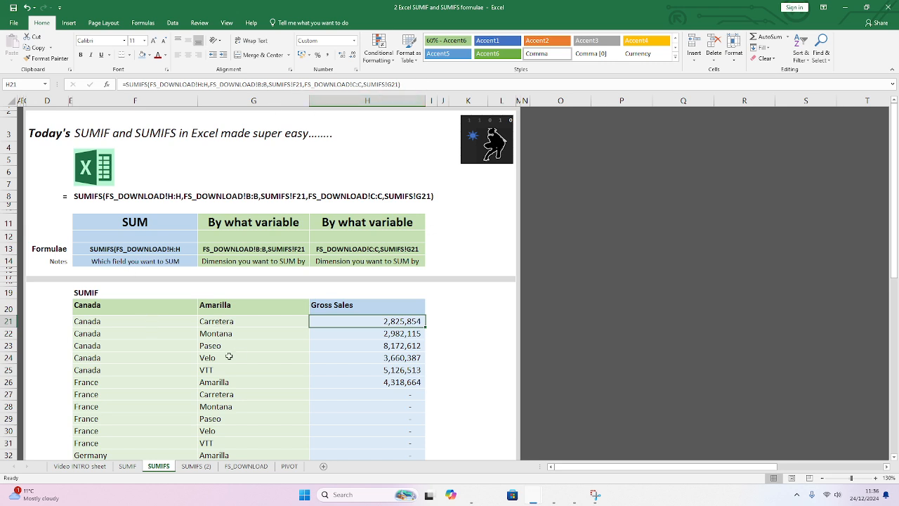
Rename the table headers in F20 and G20 as "Country" and "Product"
click(133, 310)
text(Country)
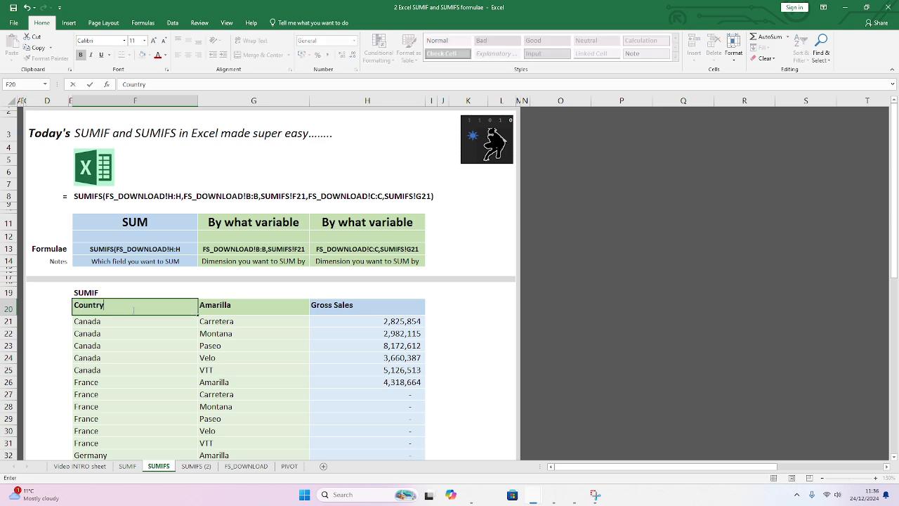
key(Tab)
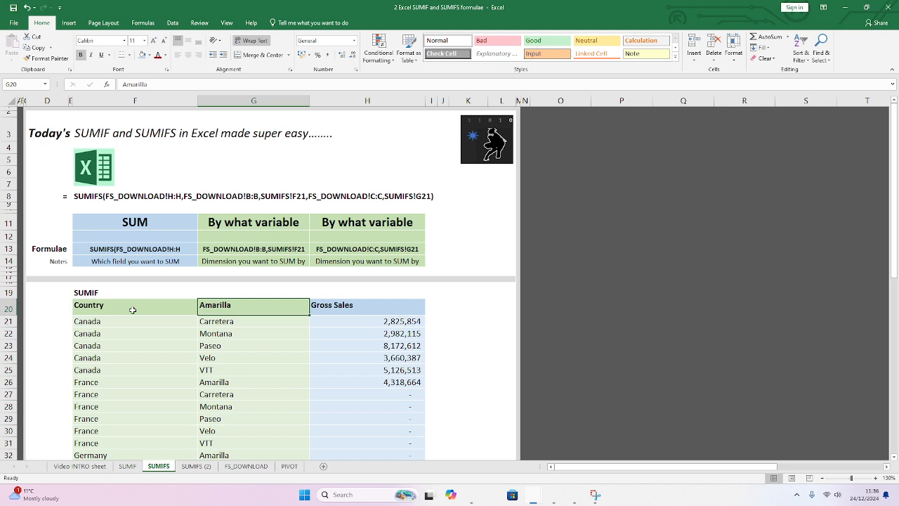
text(Product)
key(Return)
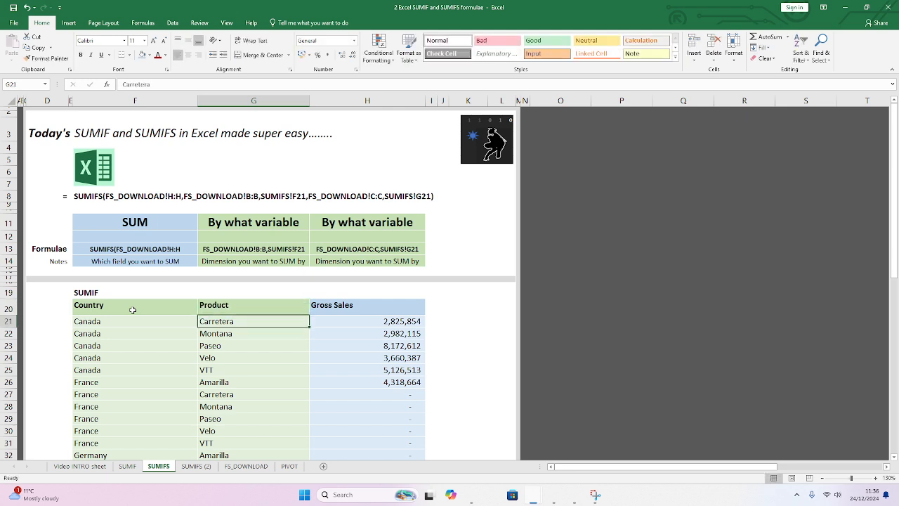
Clear the existing Gross Sales formulas from H21:H28
click(358, 322)
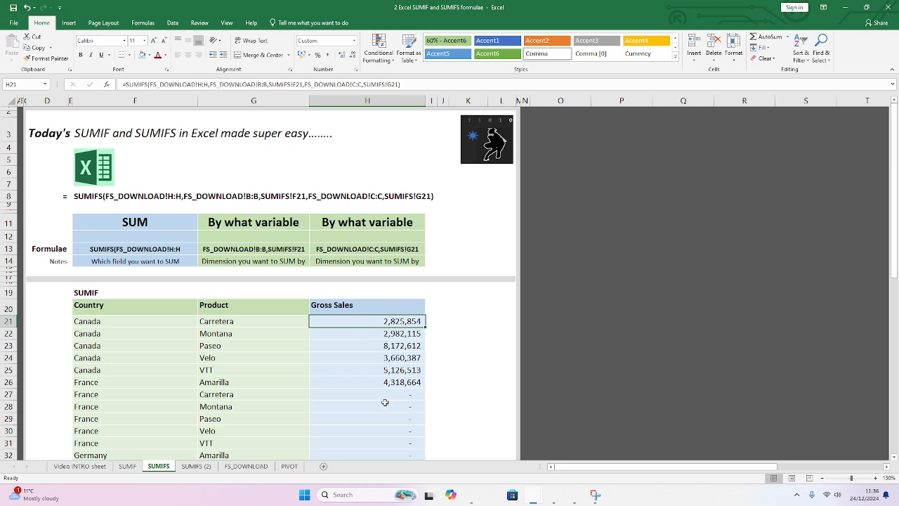
drag(386, 402, 383, 324)
key(Delete)
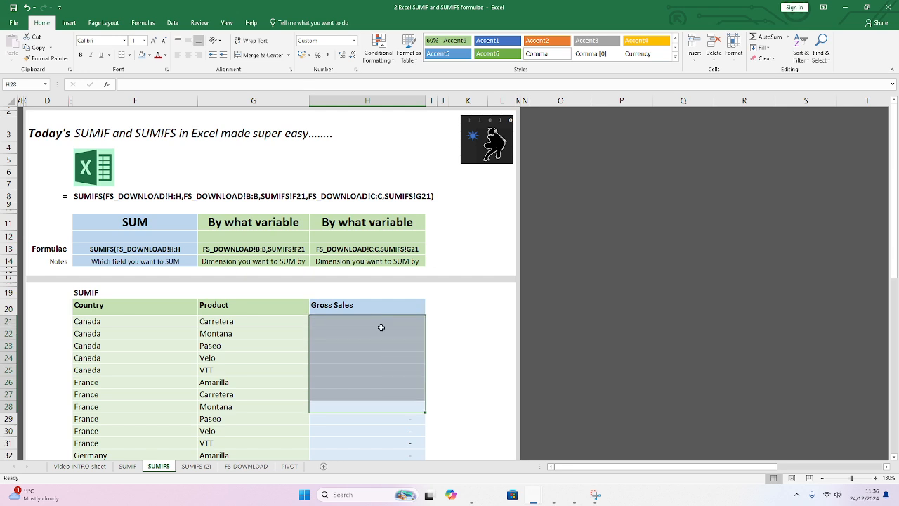
Start a SUMIFS formula in H21 with the Gross named range from the FS_DOWNLOAD sheet as the sum range
click(346, 320)
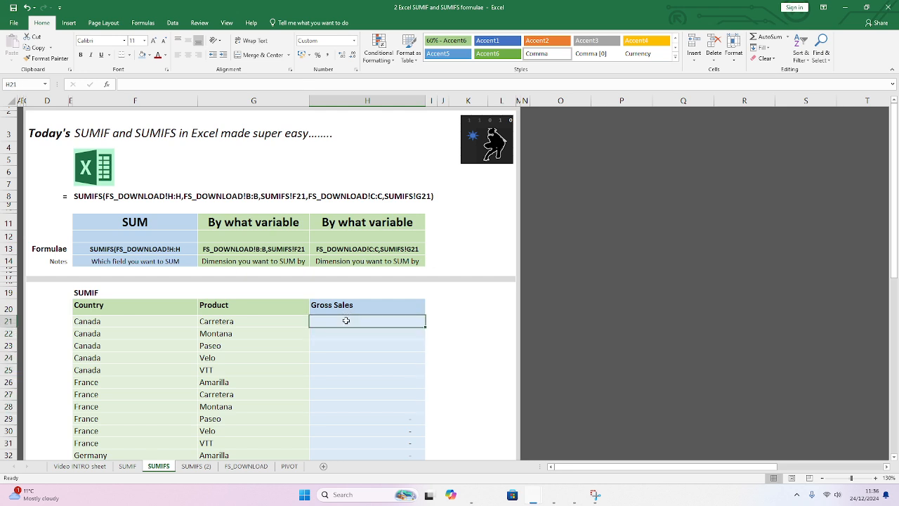
text(=sumifs)
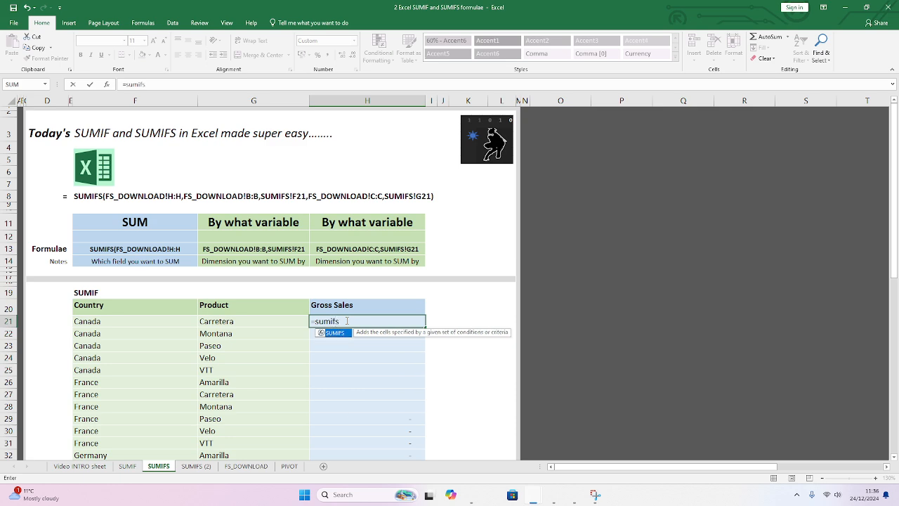
text(()
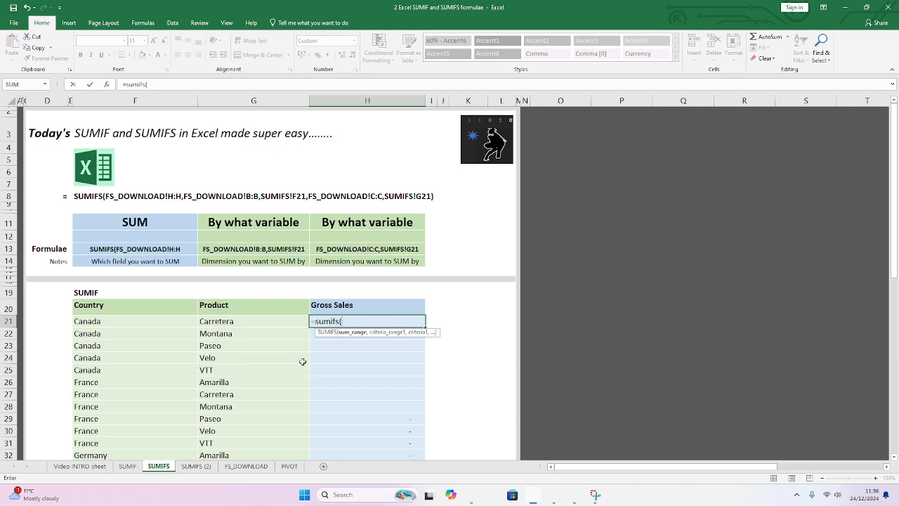
click(236, 469)
click(385, 115)
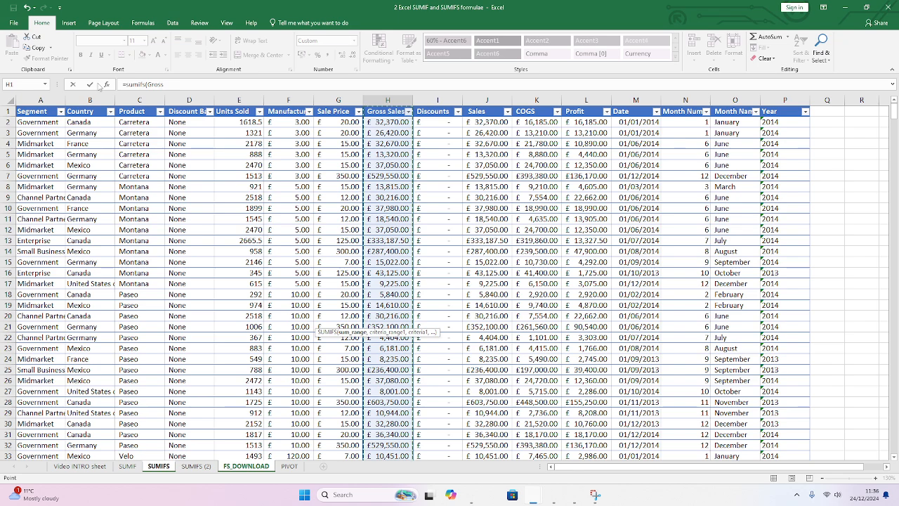
click(182, 85)
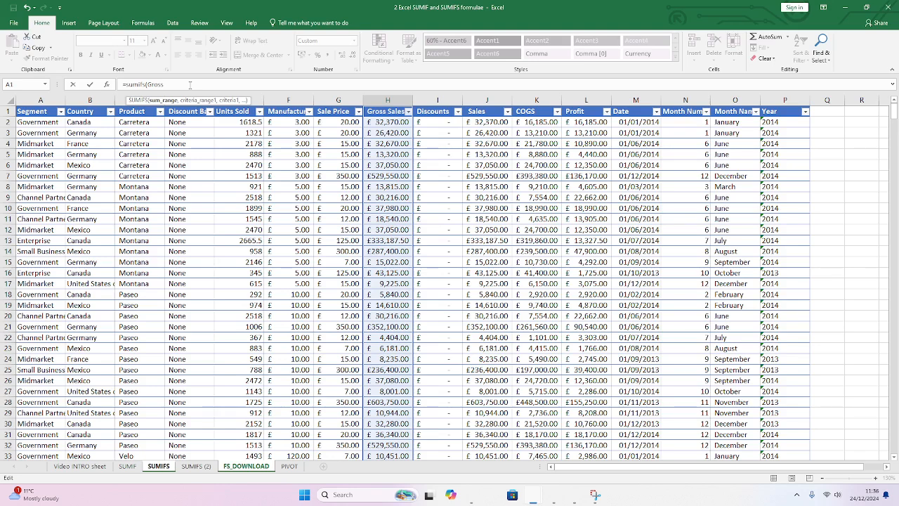
text(,)
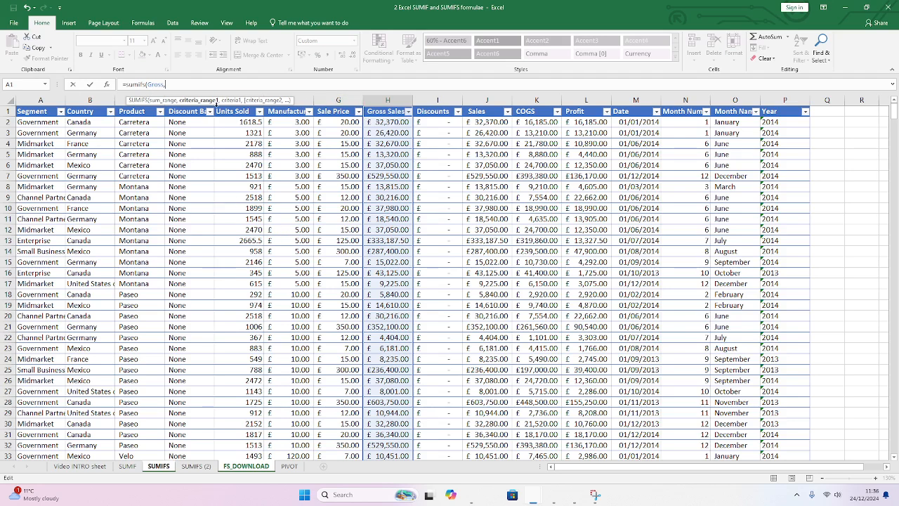
Add the Country named range as the first criteria range and SUMIFS!F21 as its criterion
click(90, 101)
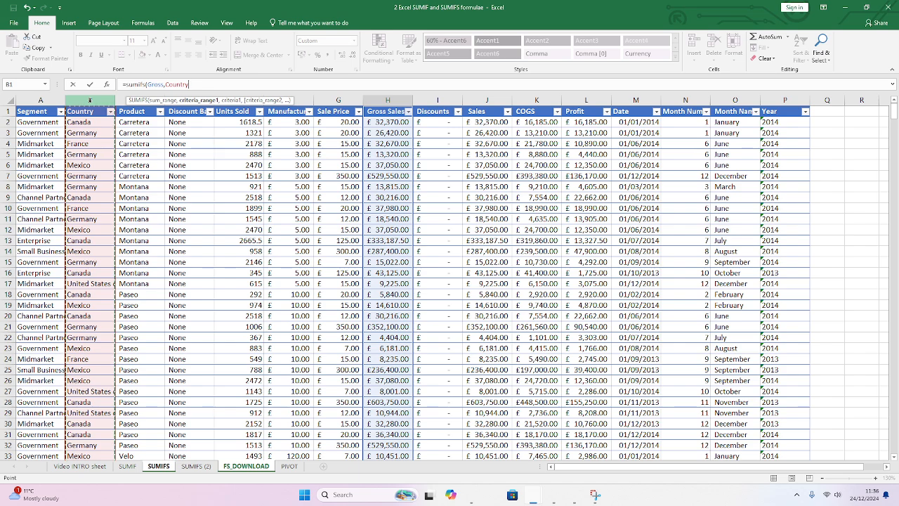
text(,)
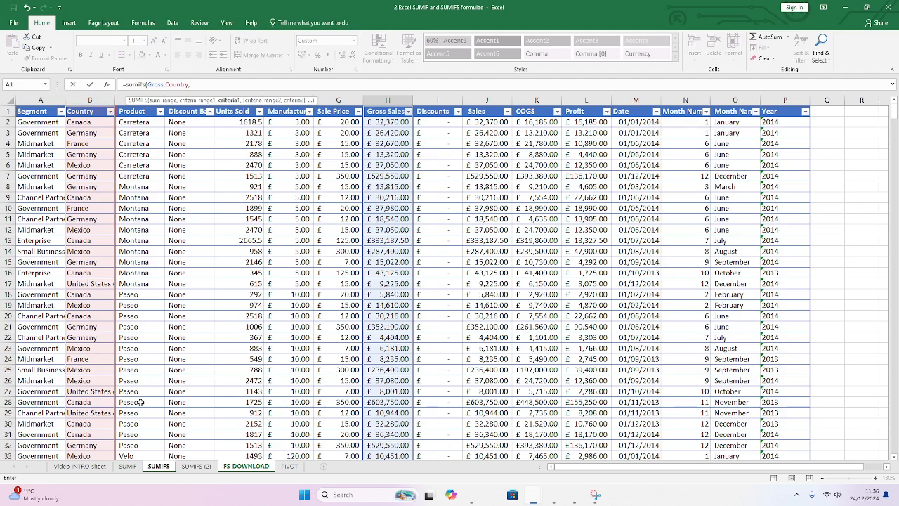
click(162, 469)
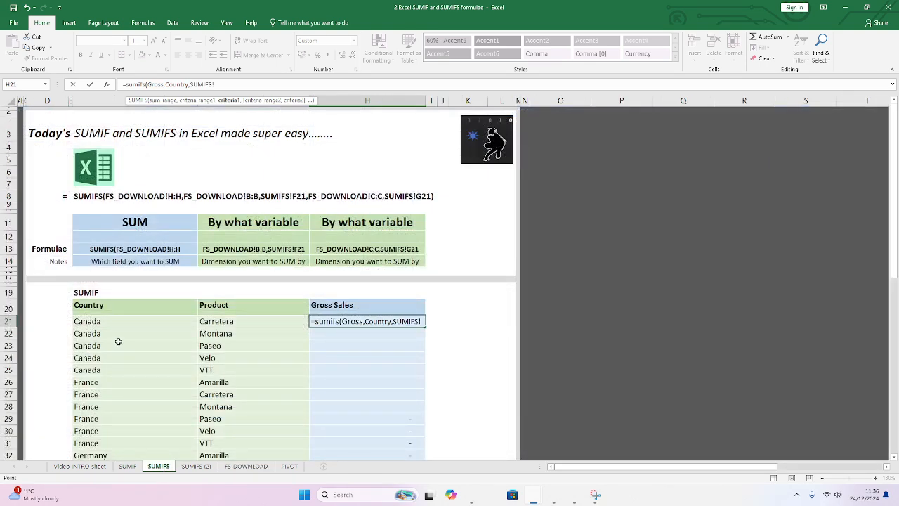
click(106, 321)
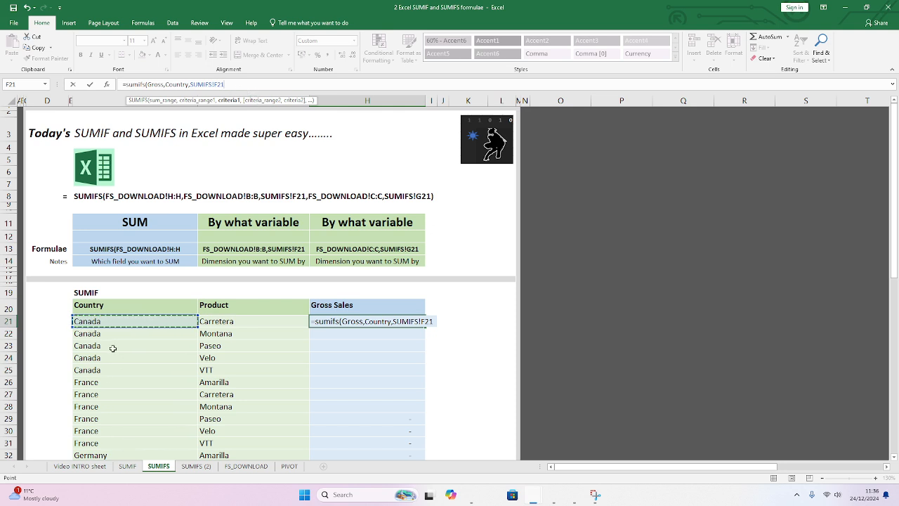
text(,)
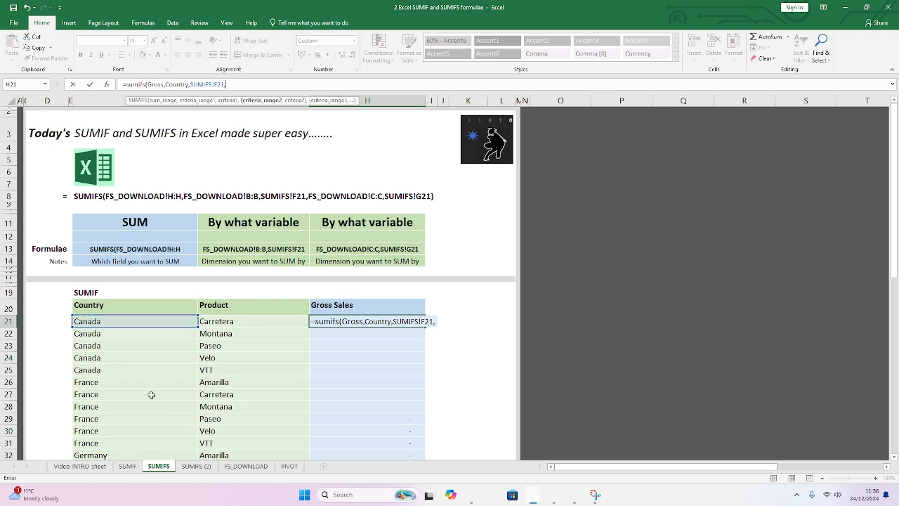
Add FS_DOWNLOAD!C:C as the second criteria range with SUMIFS!G21 as its criterion, and complete the formula
click(246, 466)
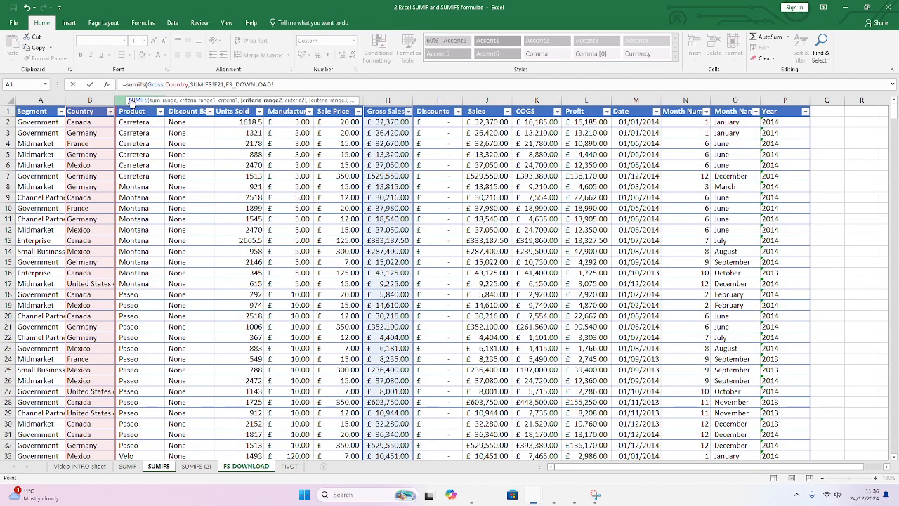
click(121, 104)
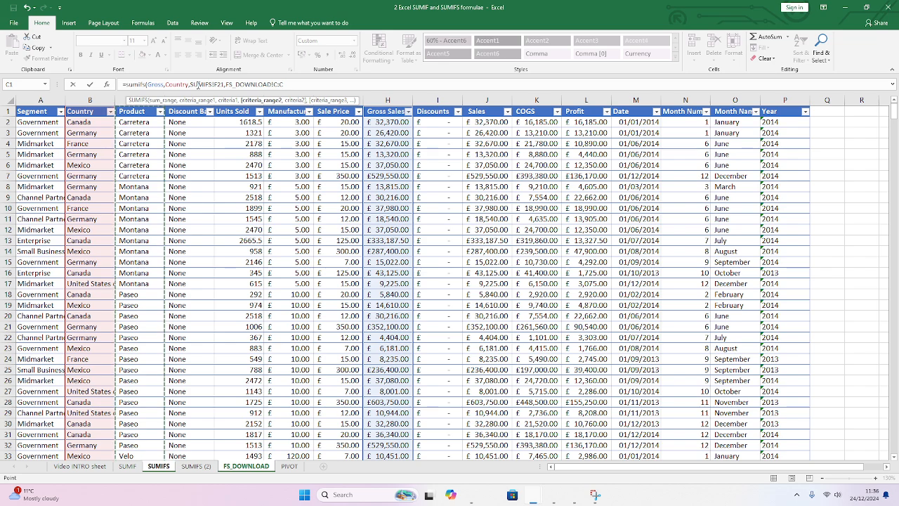
text(,)
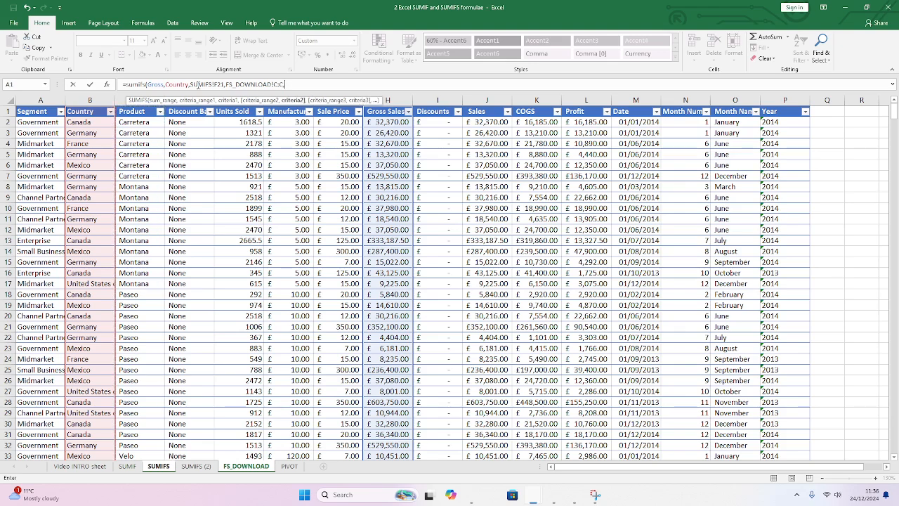
click(158, 466)
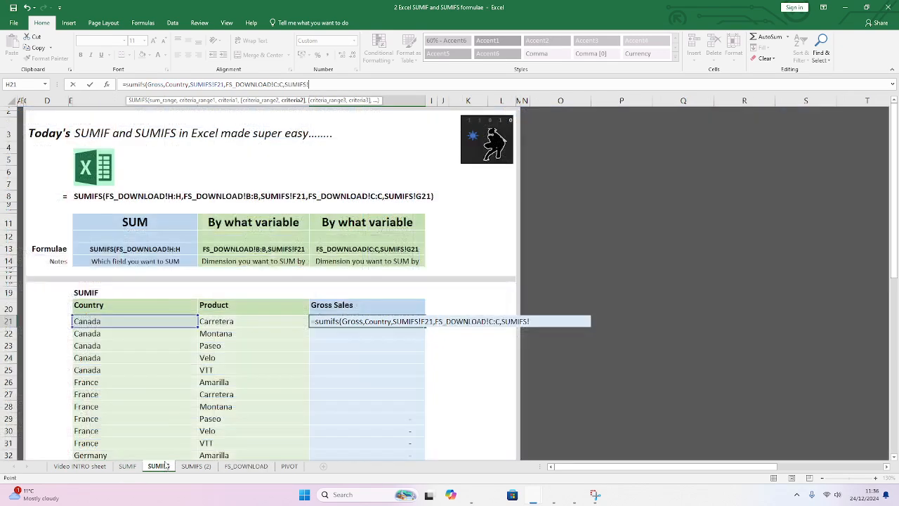
click(220, 321)
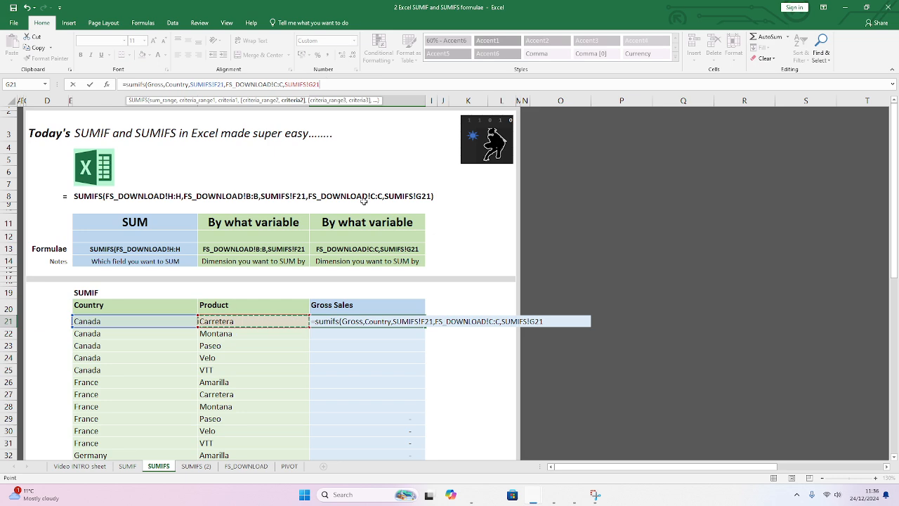
key(Return)
Fill the SUMIFS formula from H21 down the Gross Sales column for the remaining country and product rows
click(407, 321)
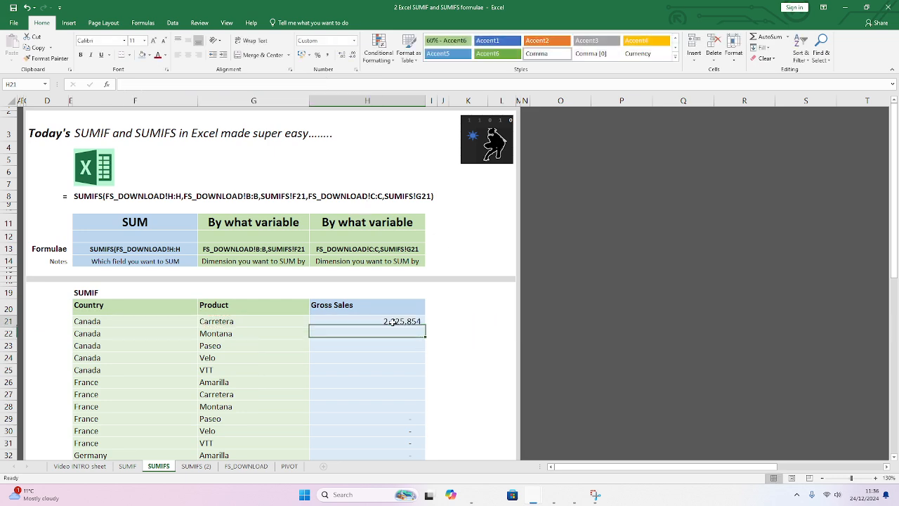
drag(425, 327, 397, 448)
scroll(401, 352, up, 6)
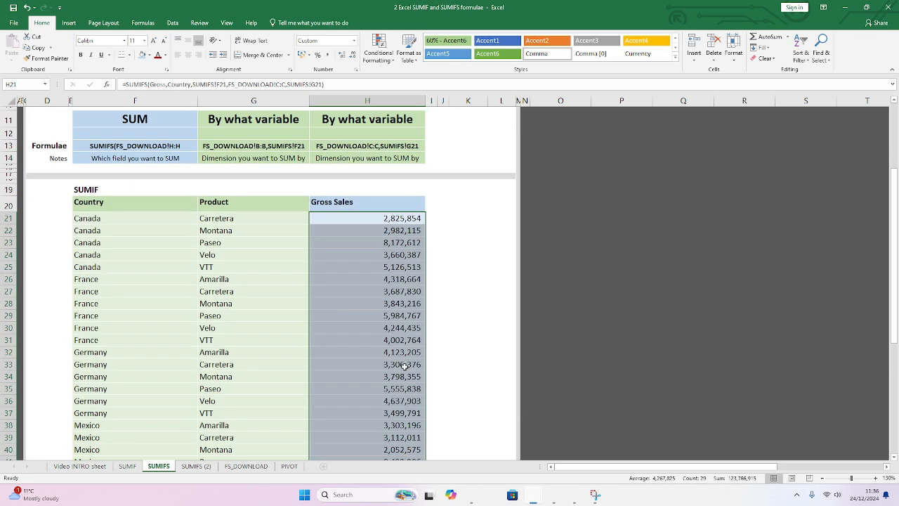
click(366, 323)
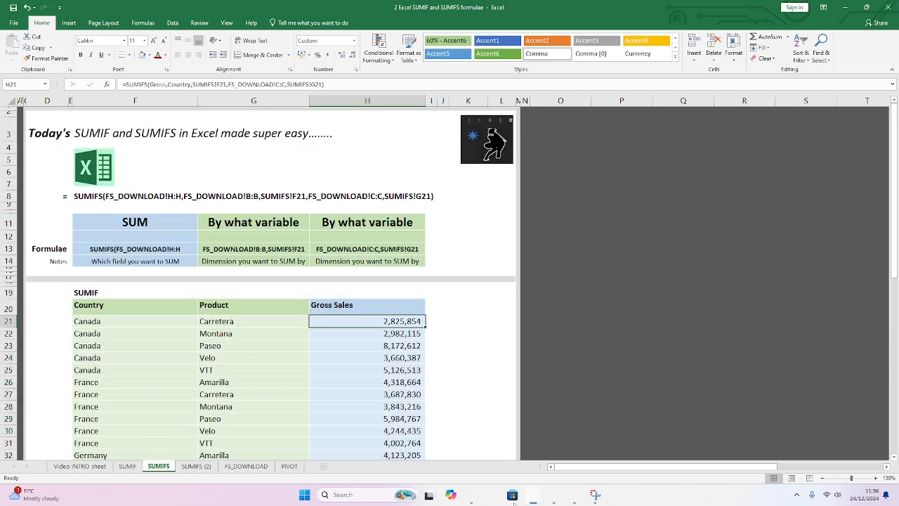
Review the completed SUMIFS formula in H21 together with its country and product criteria in F21 and G21
click(692, 279)
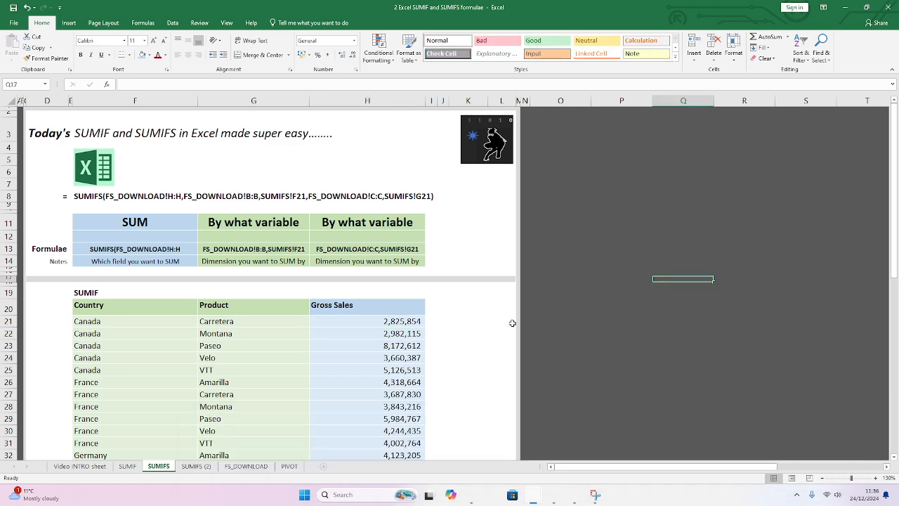
click(399, 320)
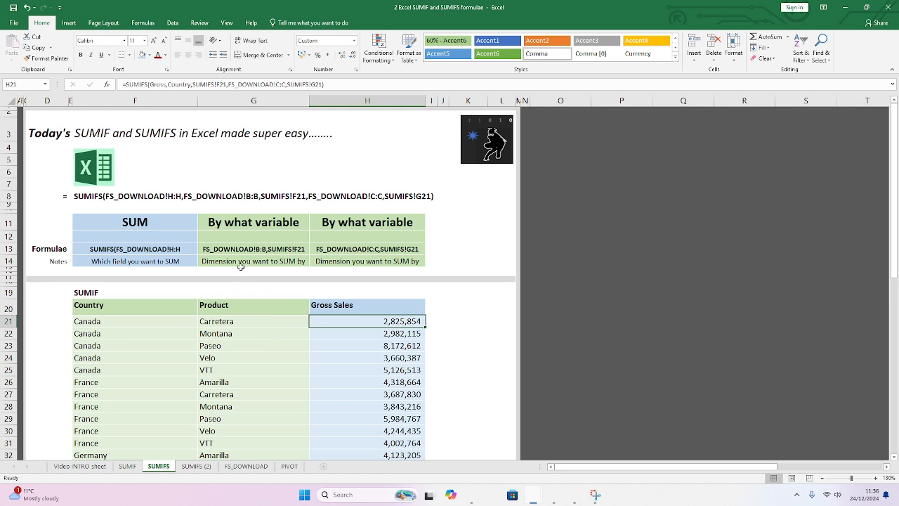
drag(119, 322, 236, 322)
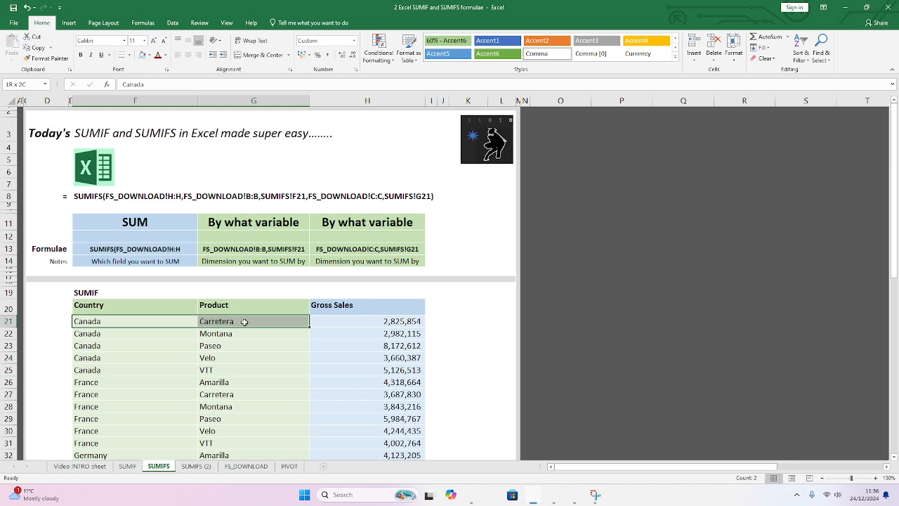
click(317, 323)
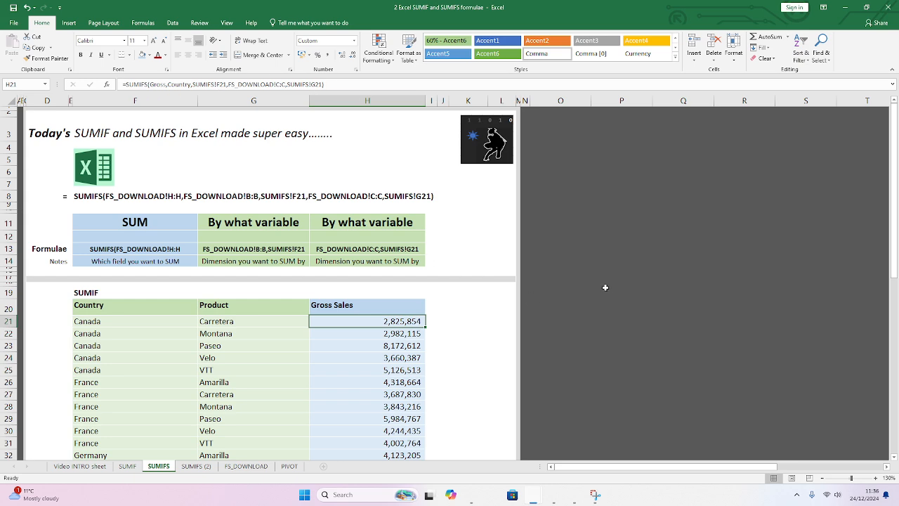
Check the Product column's range name on FS_DOWNLOAD and the SUMIFS (2) layout, and review the Gross Sales results on the SUMIFS sheet
click(248, 468)
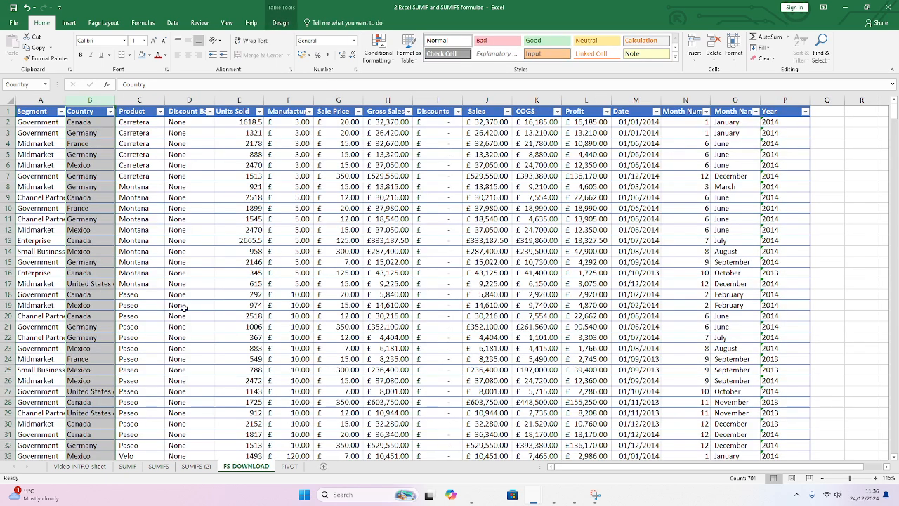
click(137, 100)
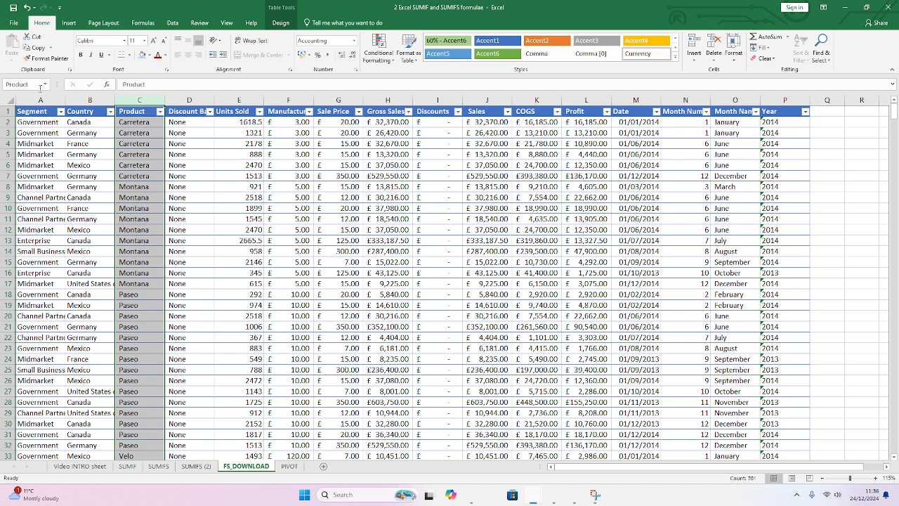
click(195, 466)
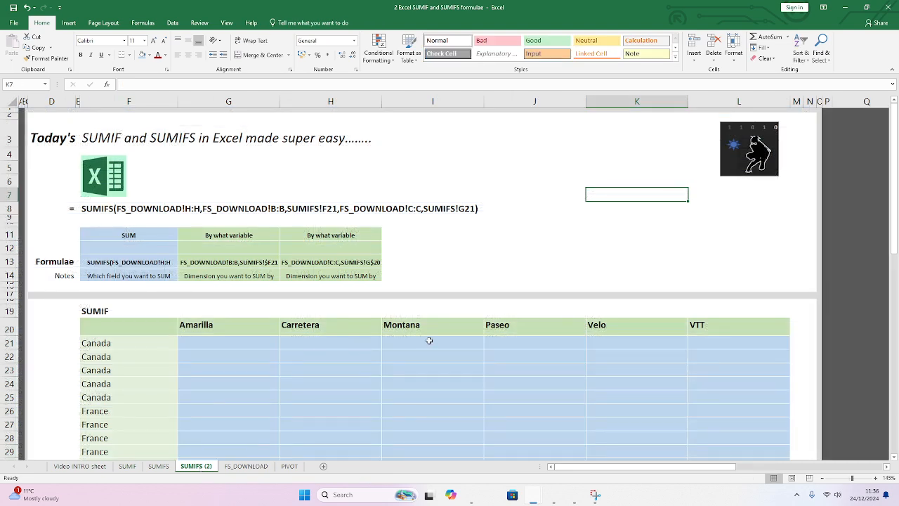
click(158, 466)
click(478, 327)
click(376, 321)
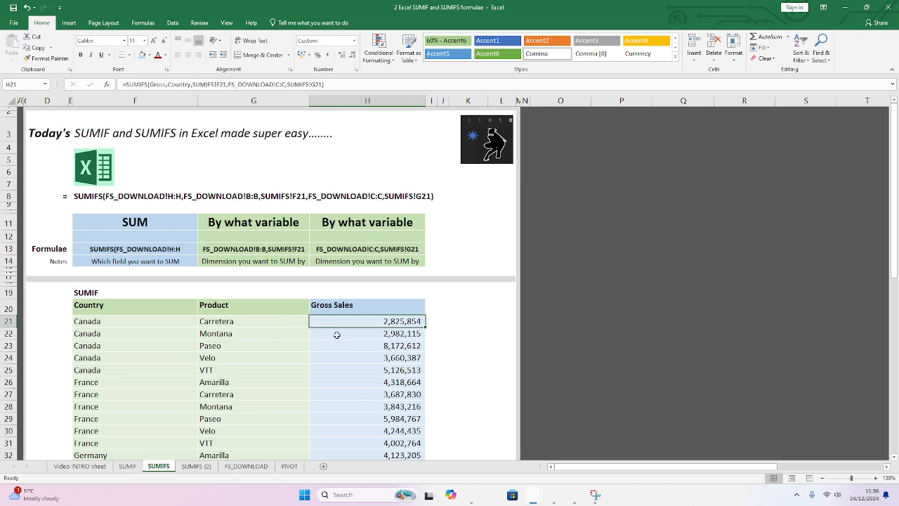
scroll(367, 323, down, 3)
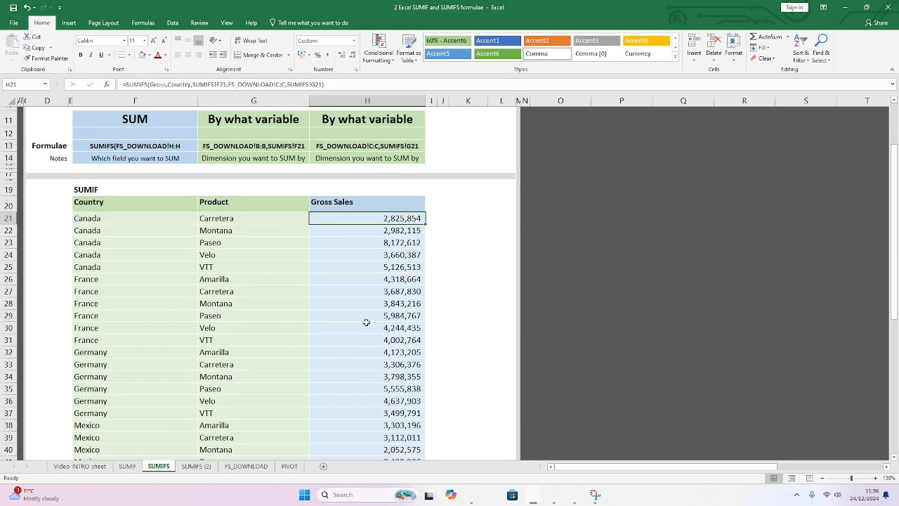
Widen column I on the SUMIFS sheet to make room for another results column beside Gross Sales
scroll(363, 321, up, 2)
click(458, 311)
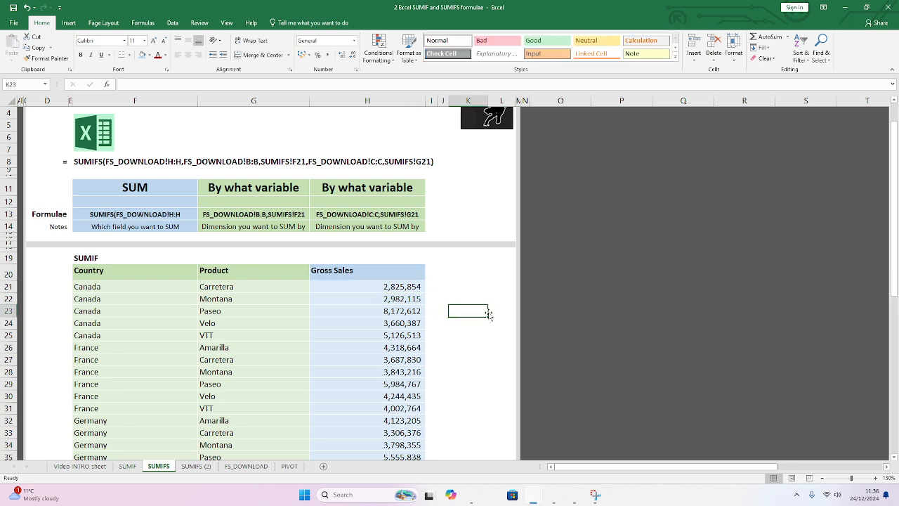
drag(436, 104, 531, 104)
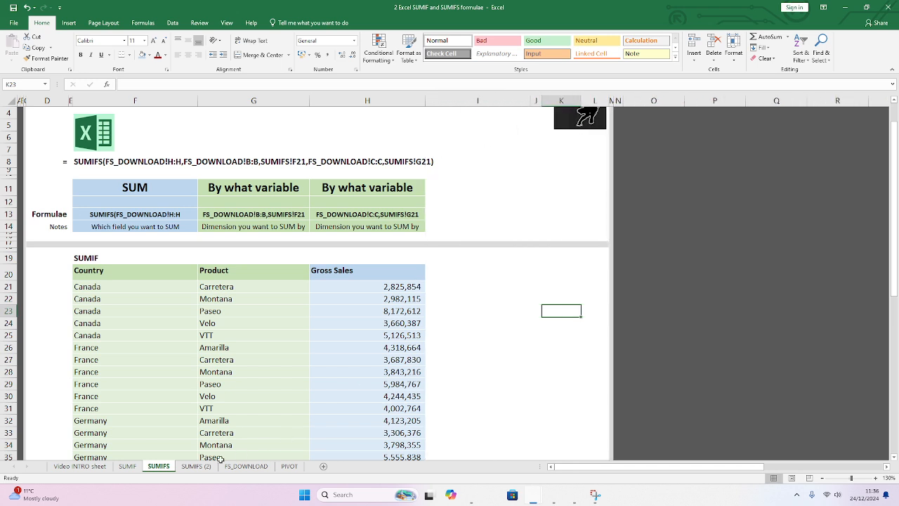
Copy the "Gross Sales named ranges" header from H20 on the SUMIF sheet into I20 on the SUMIFS sheet
click(127, 466)
click(486, 335)
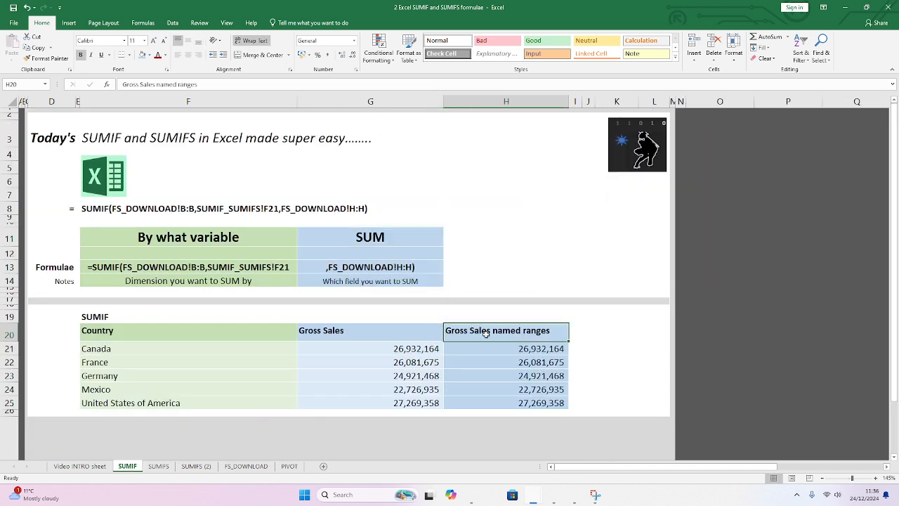
key(ctrl+c)
click(158, 467)
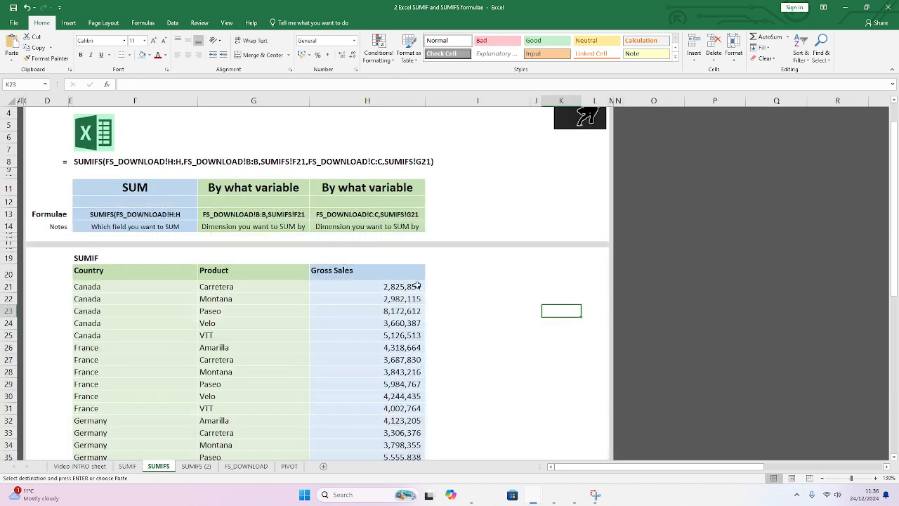
click(452, 273)
key(ctrl+v)
click(467, 336)
click(454, 289)
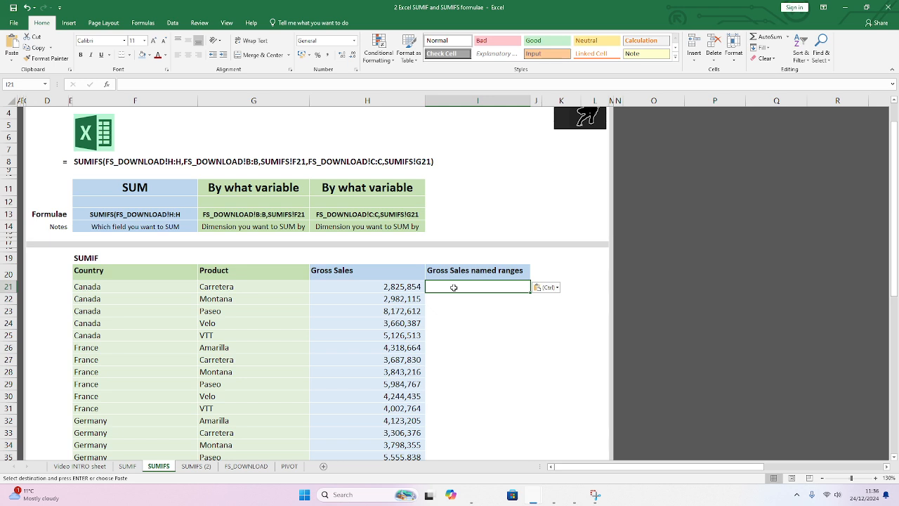
text(=si)
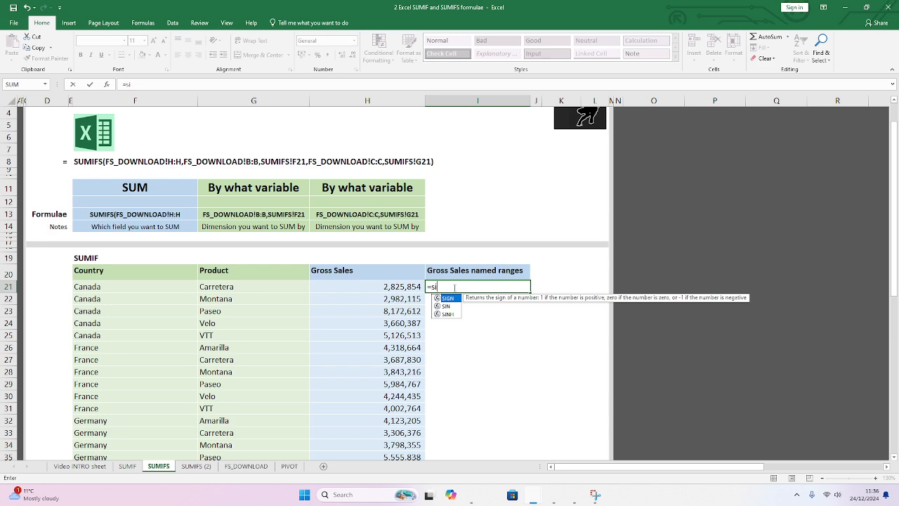
key(ctrl+Return)
key(F12)
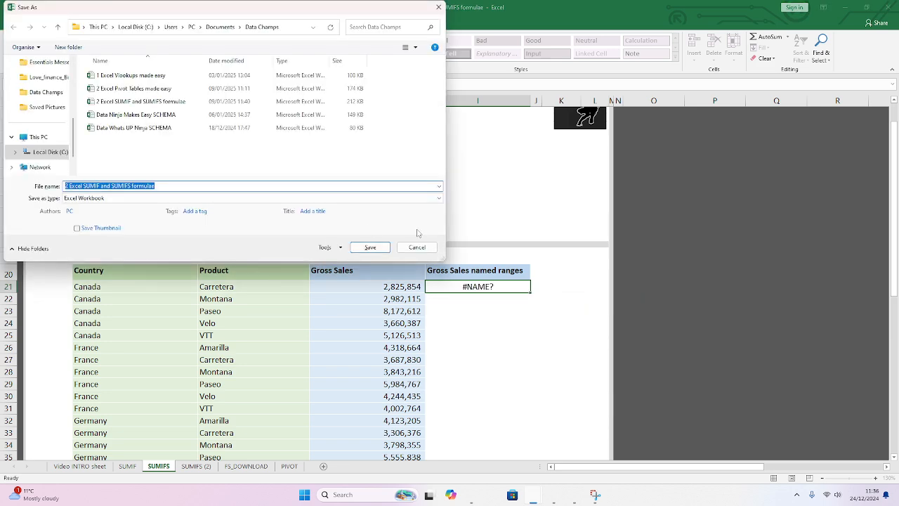
key(Escape)
Enter the named-range formula =SUMIFS(Gross,Country,F21,Product,G21) in I21 on the SUMIFS sheet
text(=)
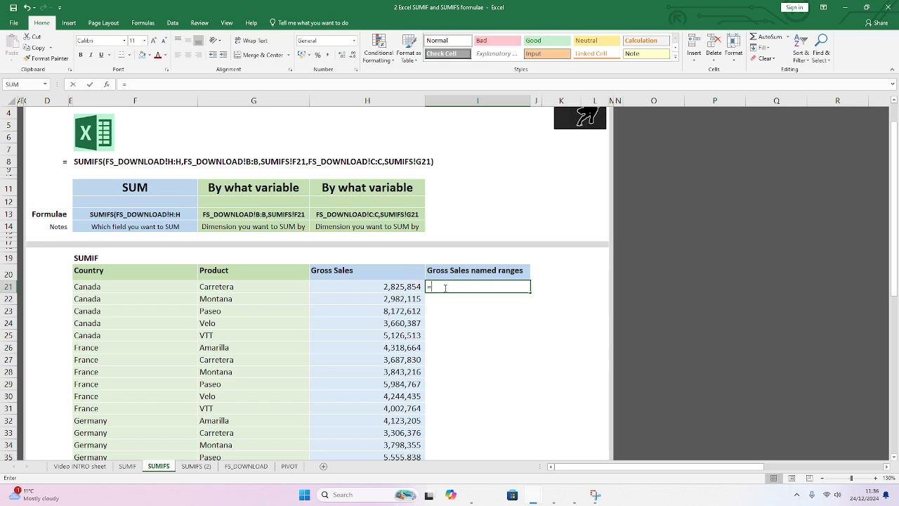
text(sumifs()
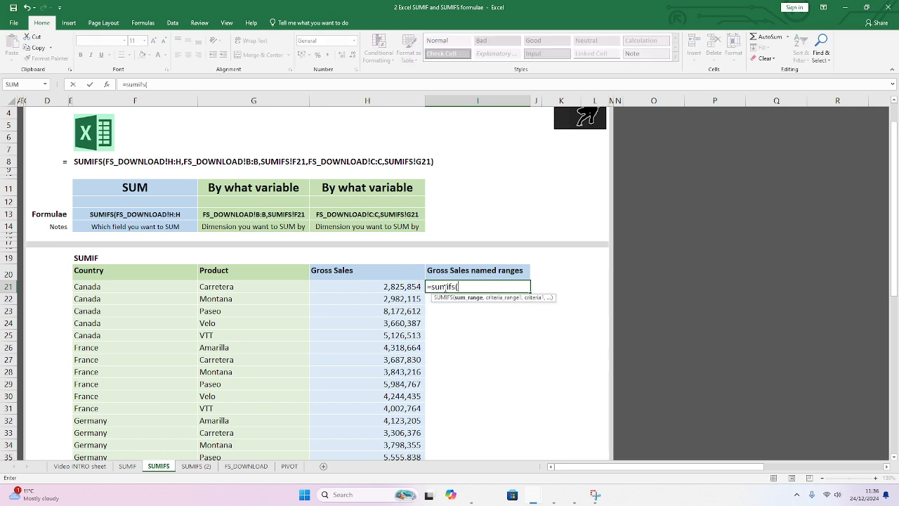
text(Gross,)
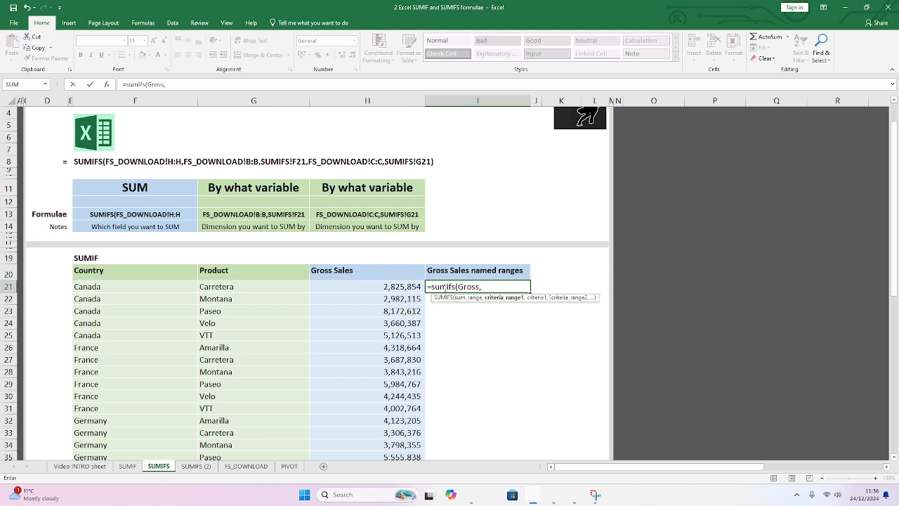
text(Country,)
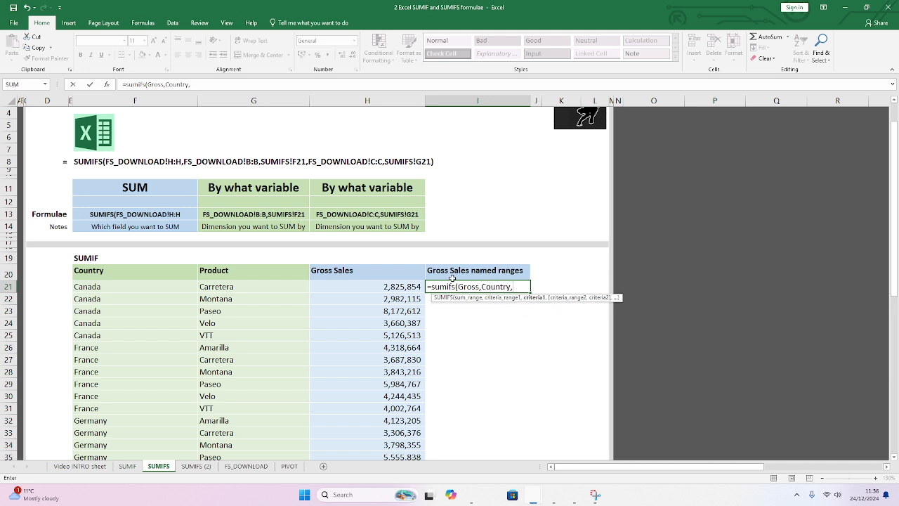
click(128, 286)
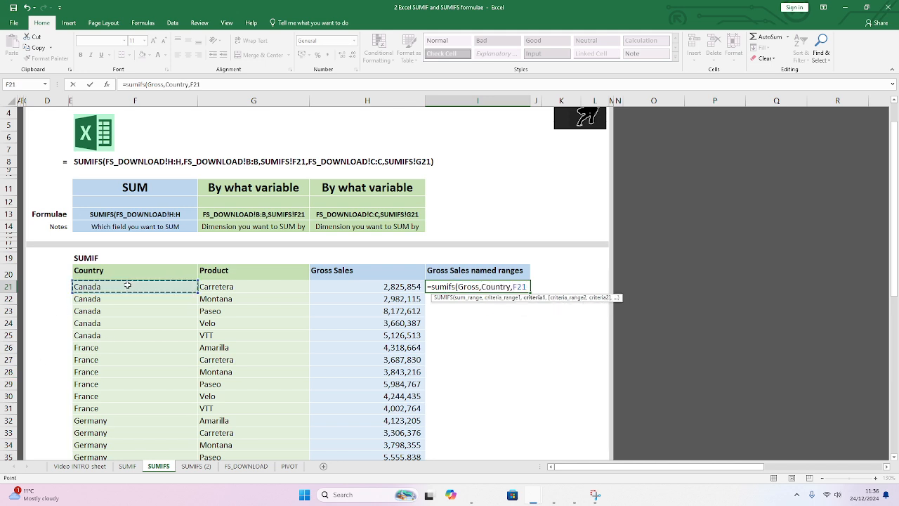
text(,Product,)
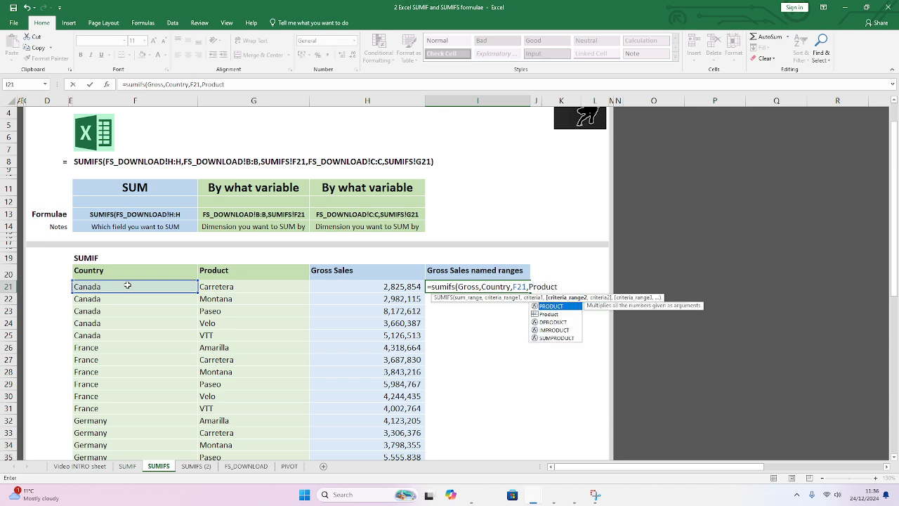
click(259, 287)
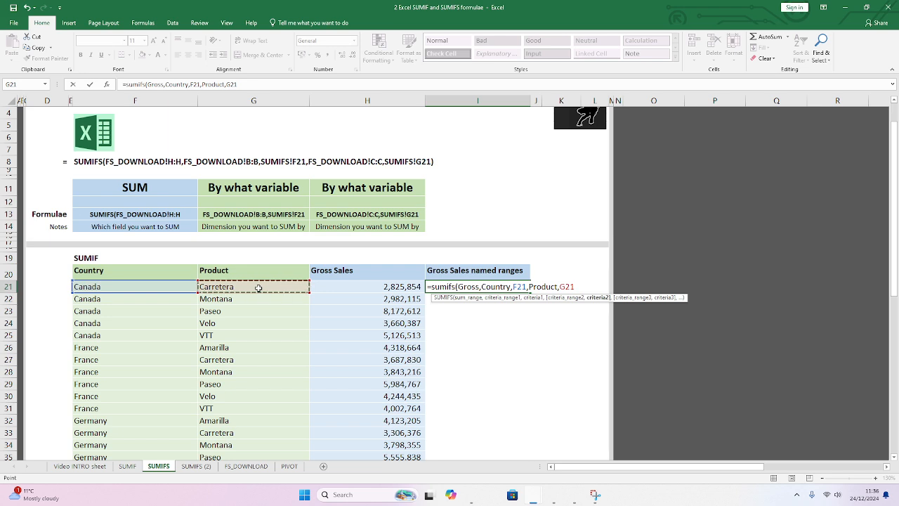
key(Return)
Fill the I21 formula down the Gross Sales named ranges column and format it with thousands separators and no decimals
click(495, 287)
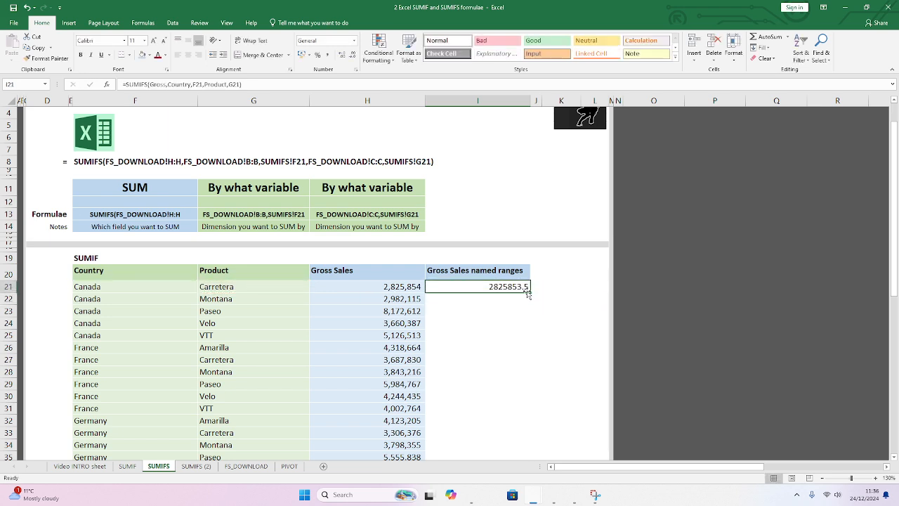
double_click(531, 291)
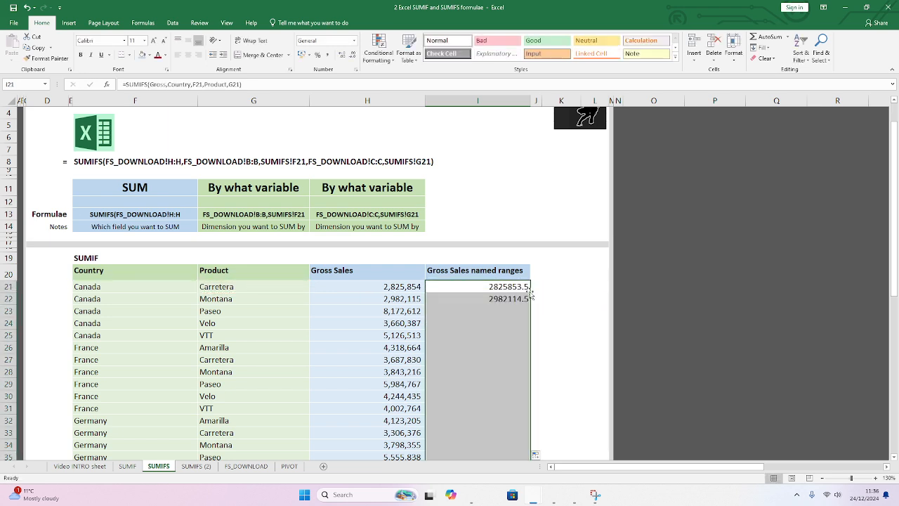
click(327, 55)
click(343, 55)
click(342, 55)
click(654, 335)
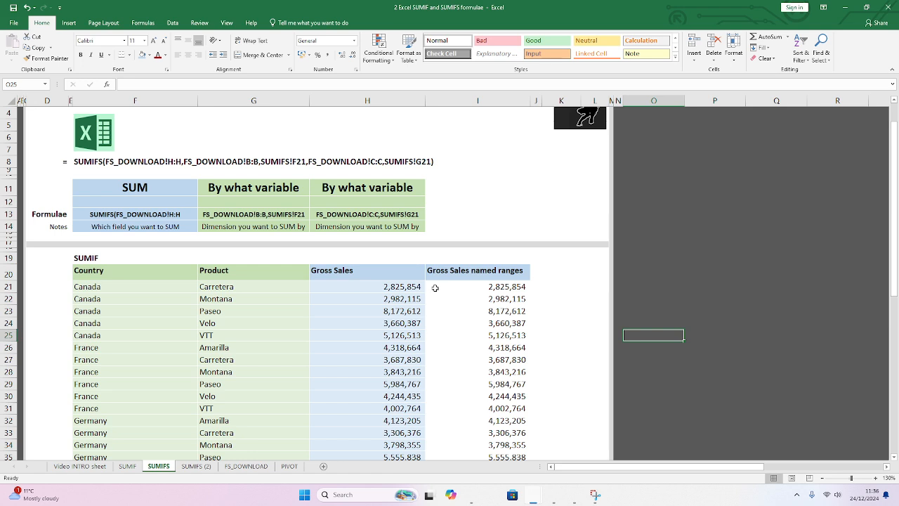
Compare the column-reference formula and result in H21 with the named-range version in I21
click(378, 285)
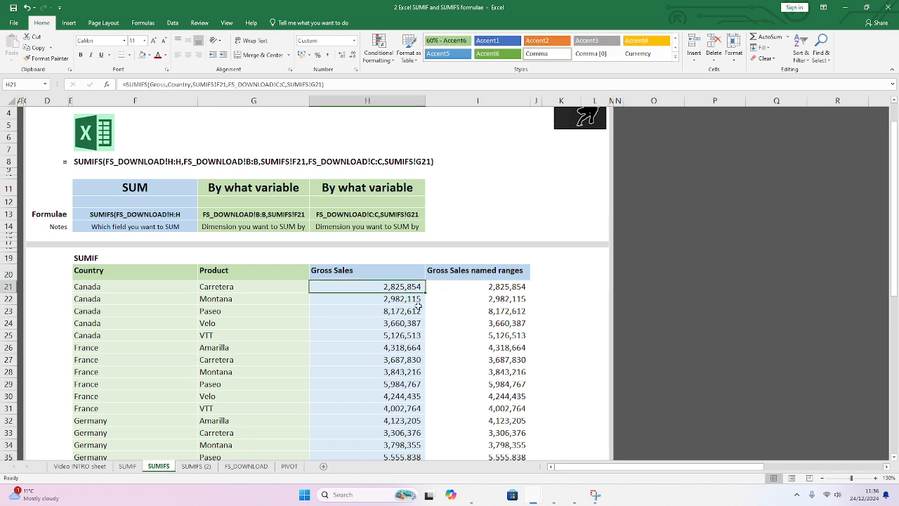
click(441, 290)
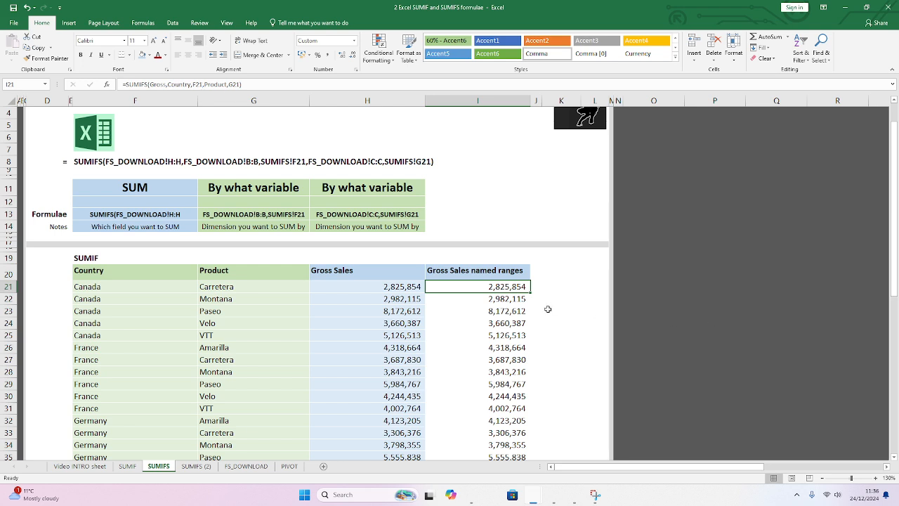
click(762, 258)
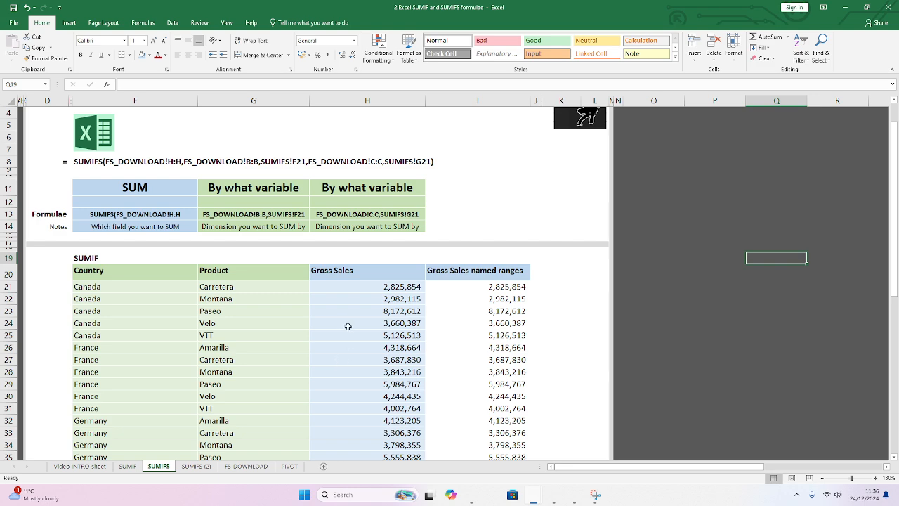
scroll(347, 326, up, 1)
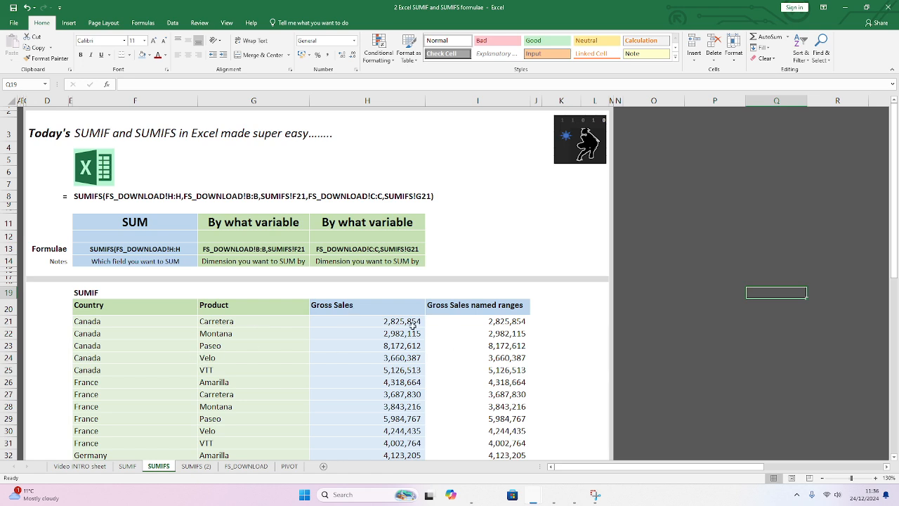
drag(412, 325, 489, 324)
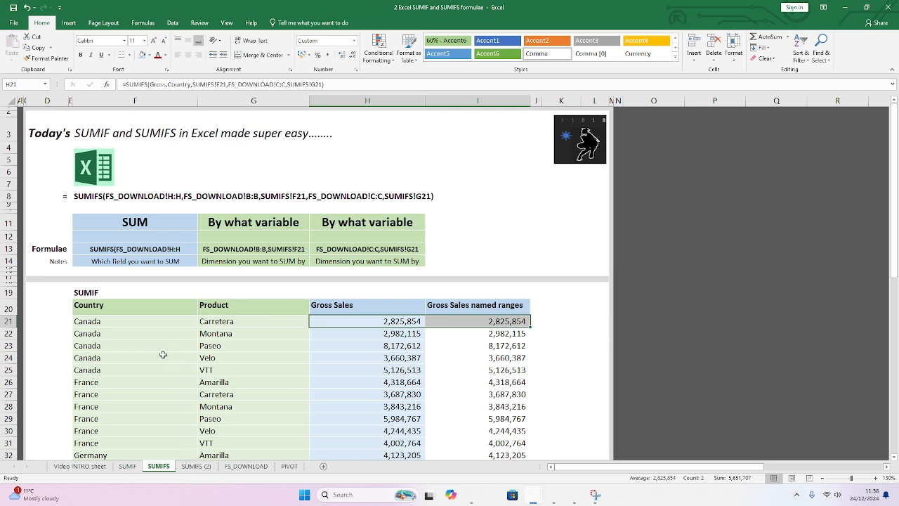
Review the Country and Product combinations listed in columns F and G of the SUMIFS sheet
click(115, 311)
drag(177, 310, 227, 383)
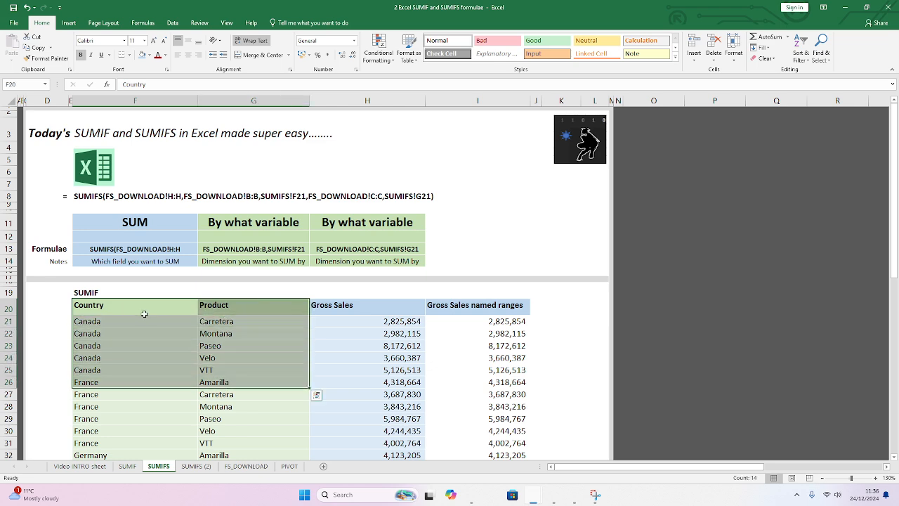
drag(132, 319, 242, 420)
scroll(249, 378, down, 5)
scroll(249, 378, down, 4)
scroll(290, 378, up, 10)
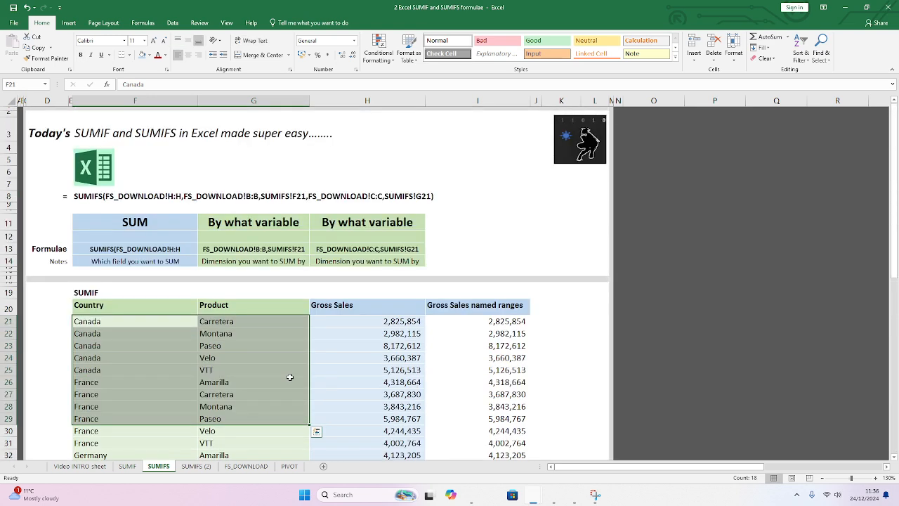
Examine the SUMIFS (2) grid's country rows and product column headings, and compare its layout with the SUMIFS sheet
click(194, 469)
scroll(203, 336, down, 3)
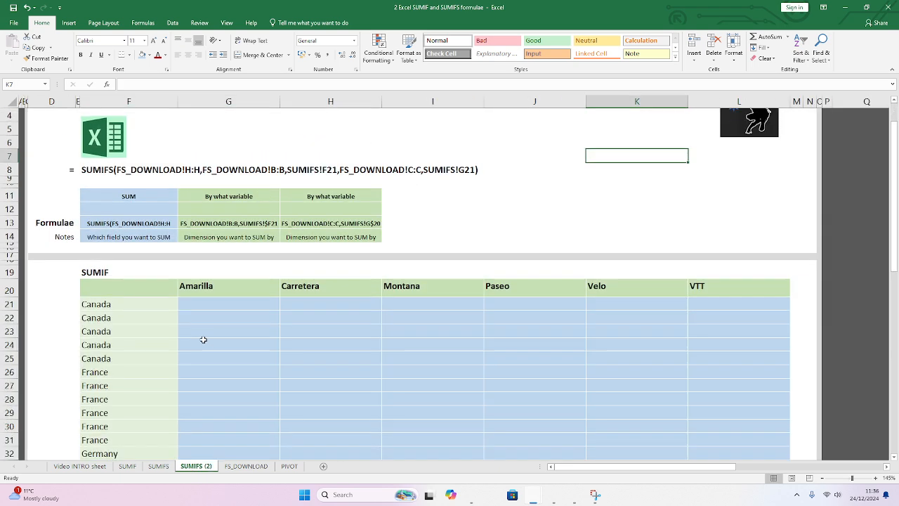
scroll(206, 331, down, 6)
scroll(235, 329, up, 2)
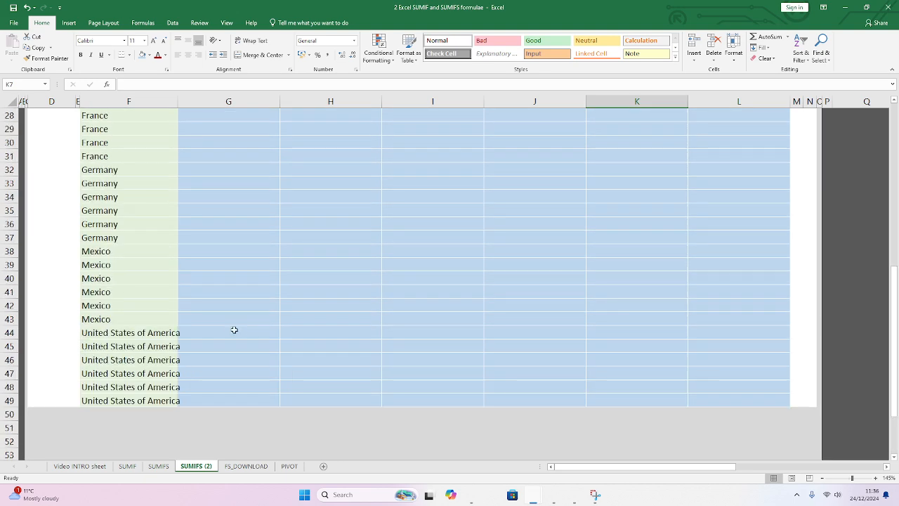
scroll(234, 326, up, 5)
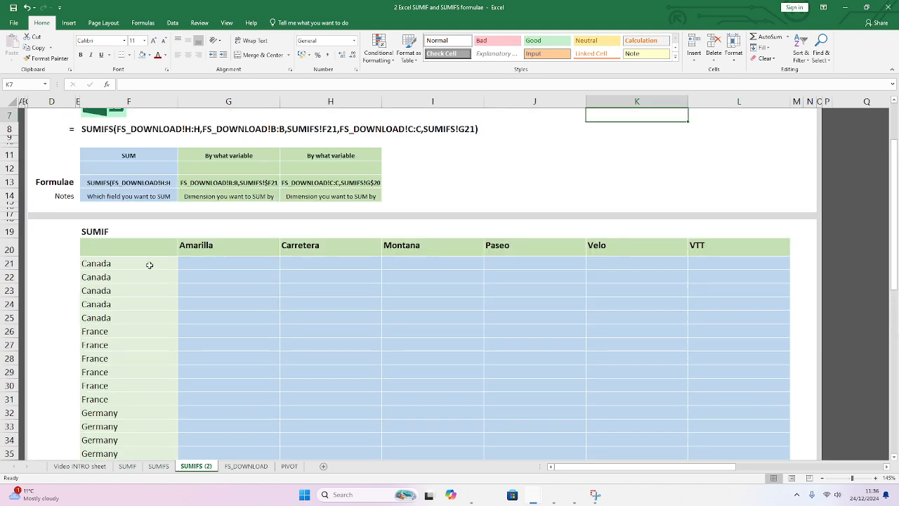
drag(150, 264, 149, 398)
drag(209, 244, 700, 251)
scroll(260, 342, up, 2)
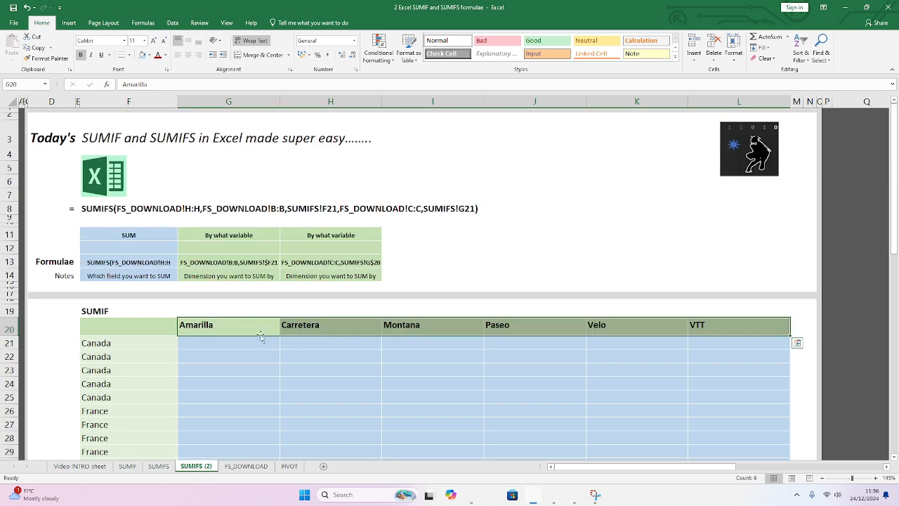
click(158, 466)
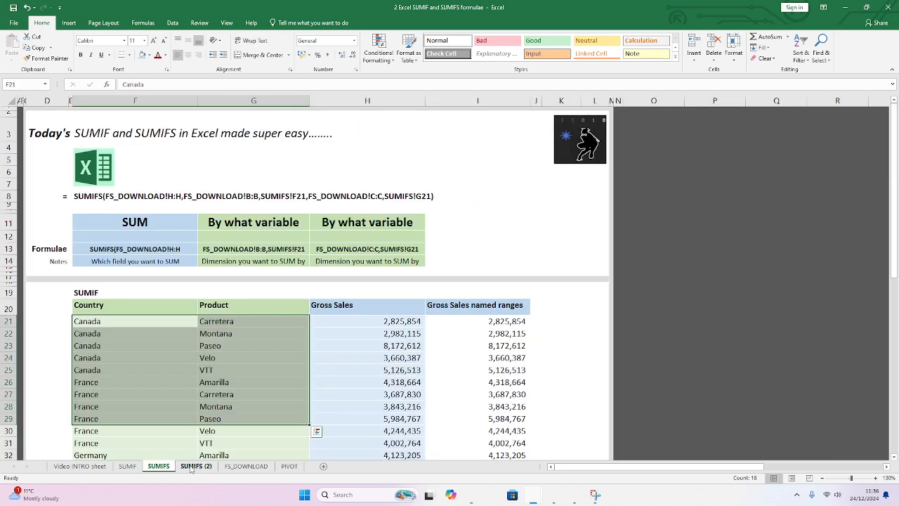
click(195, 467)
scroll(465, 362, up, 1)
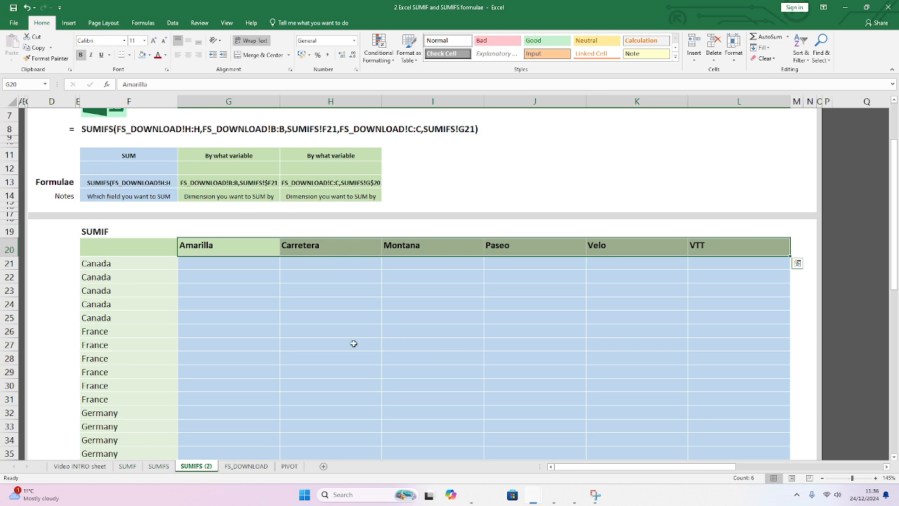
Delete the duplicate country rows 22–25, 27–31, 33–37, 39–43 and 45–49 so the grid keeps one row per country
click(13, 277)
drag(13, 277, 9, 402)
ctrl+click(8, 345)
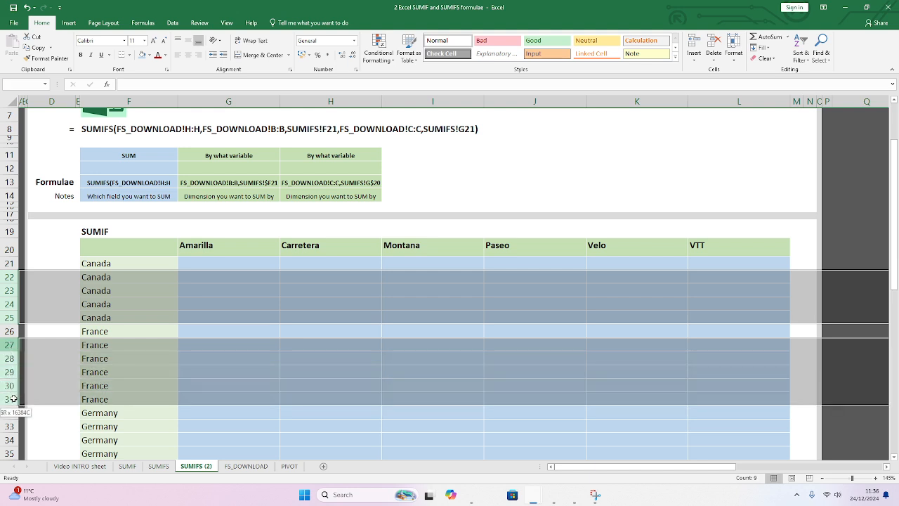
scroll(47, 388, down, 3)
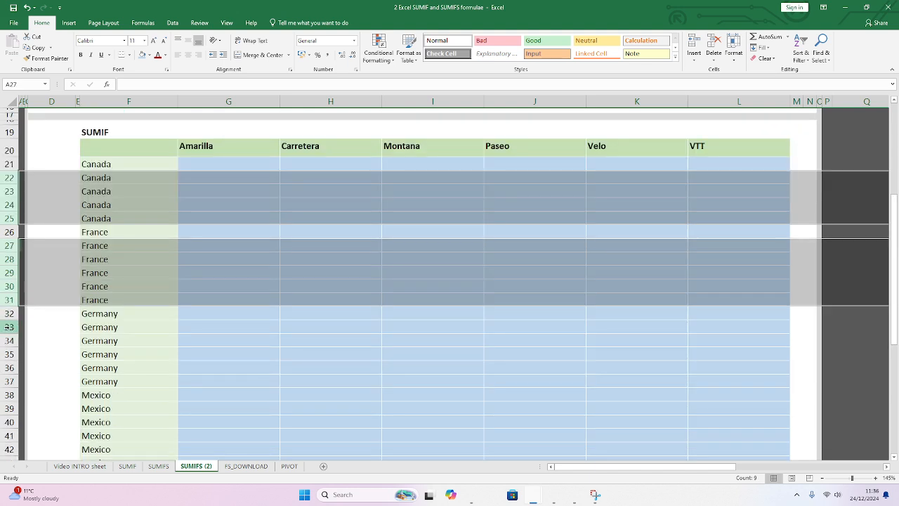
ctrl+click(10, 328)
drag(9, 327, 18, 383)
scroll(28, 373, down, 1)
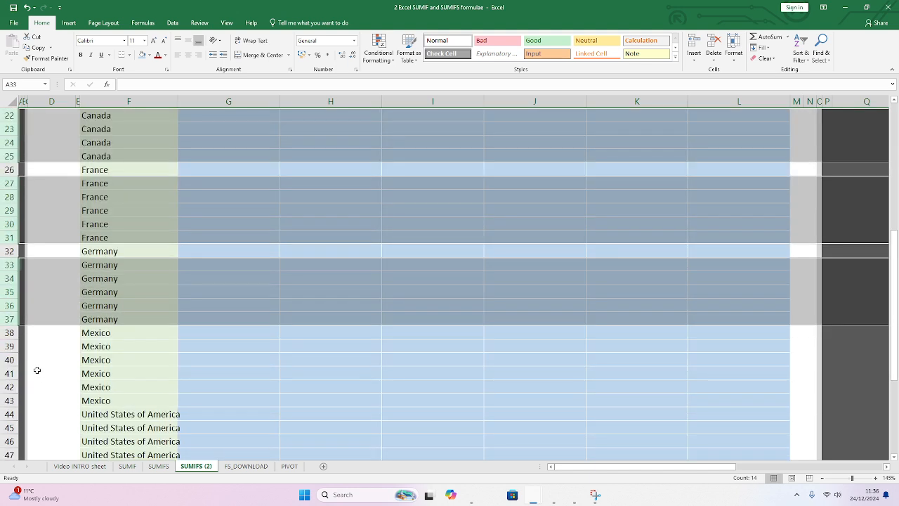
ctrl+click(10, 345)
drag(10, 346, 20, 402)
scroll(28, 372, down, 4)
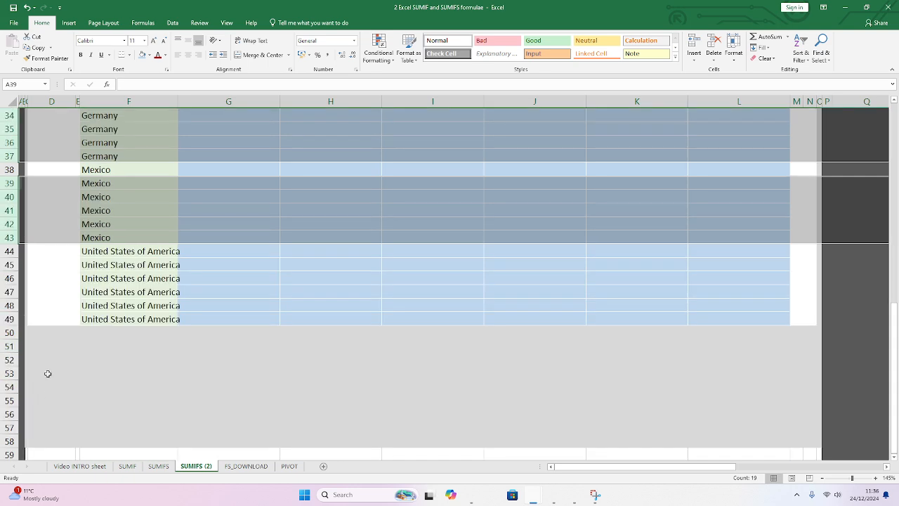
ctrl+click(10, 265)
drag(10, 265, 14, 316)
right_click(13, 302)
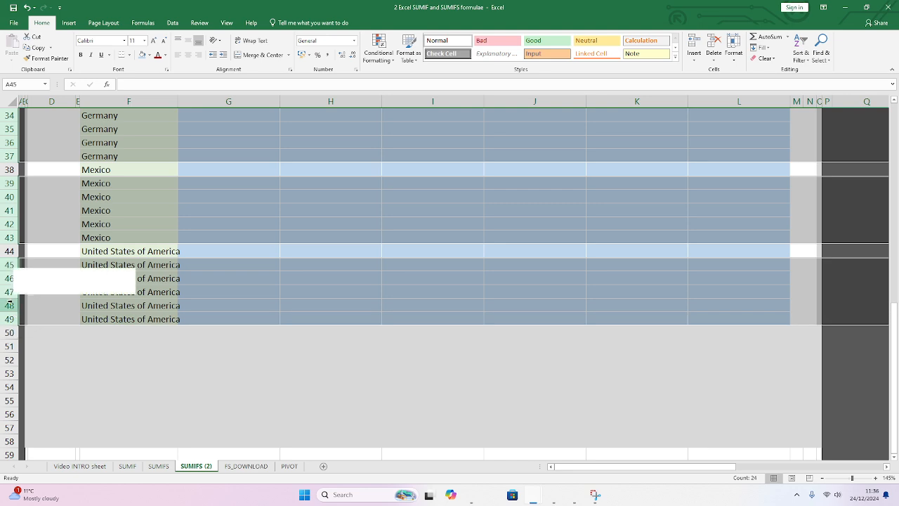
click(47, 379)
scroll(236, 282, up, 5)
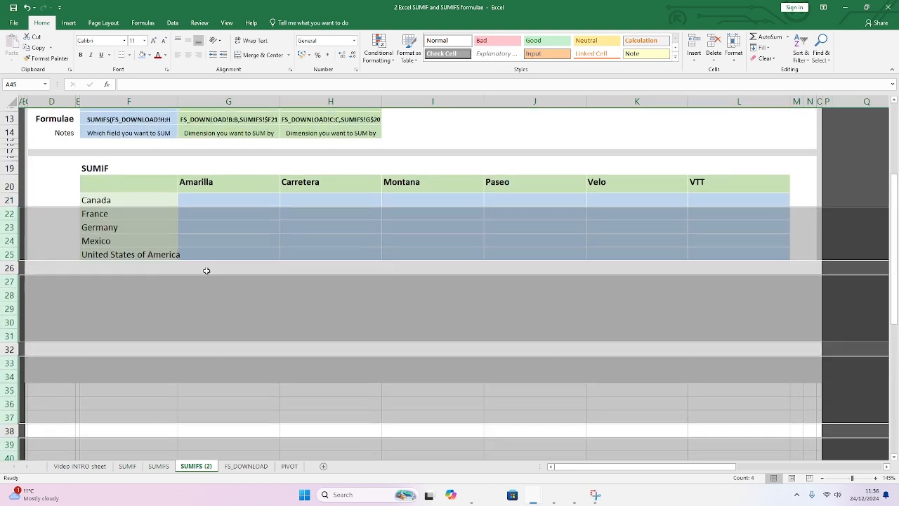
click(128, 201)
scroll(320, 282, up, 3)
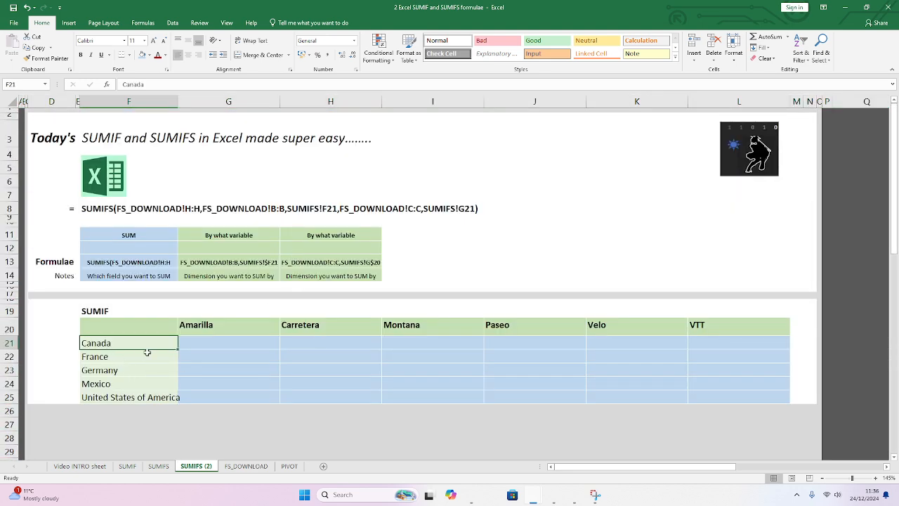
drag(128, 344, 131, 402)
click(122, 342)
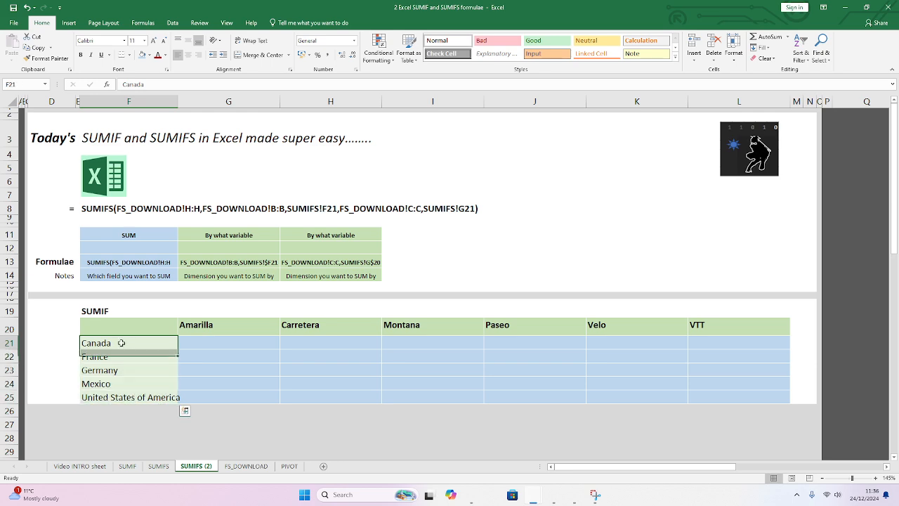
Start a SUMIFS formula in G21 for Canada's Amarilla gross sales
click(226, 345)
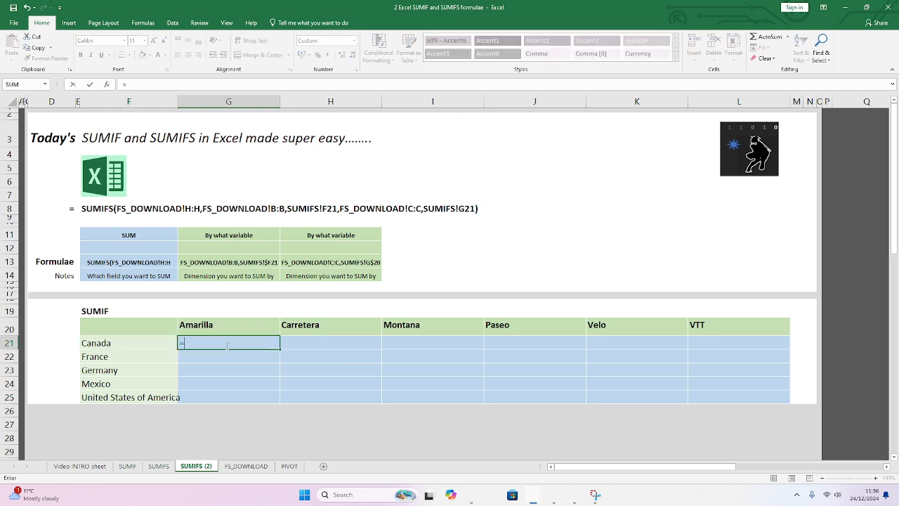
text(=sumifs()
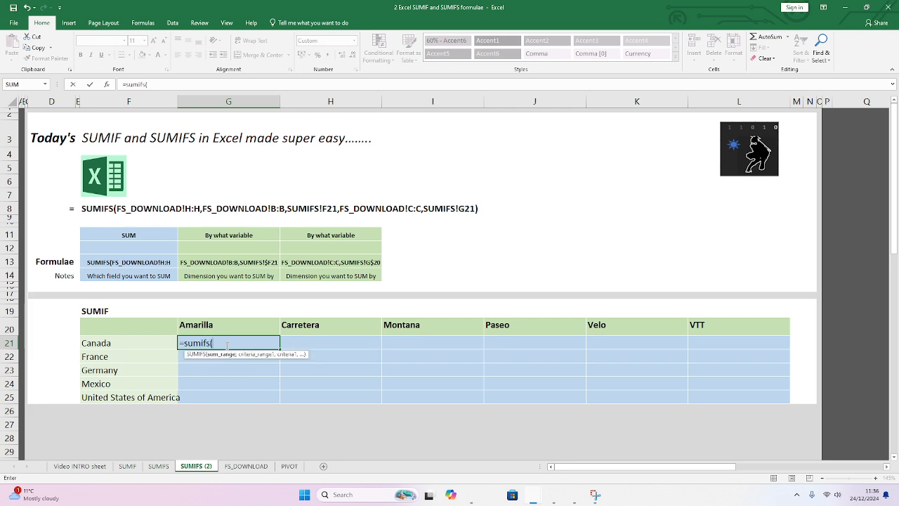
text(Gro)
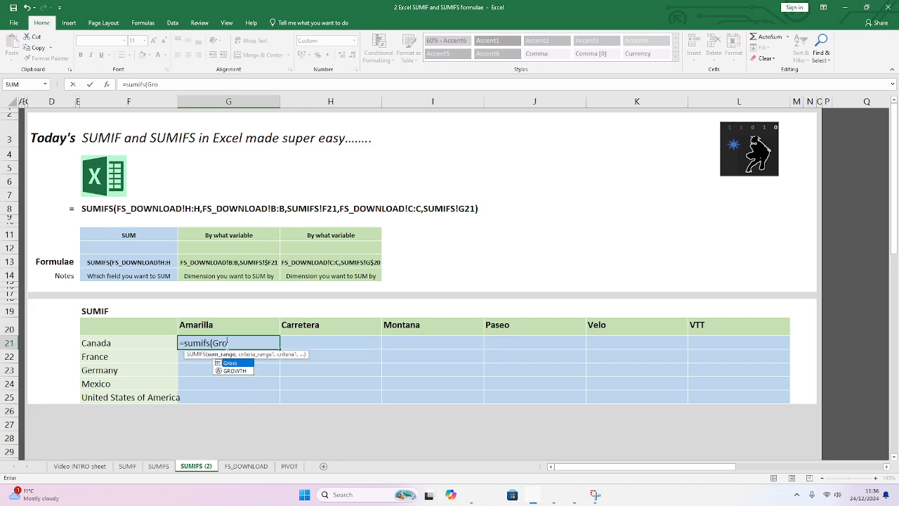
key(BackSpace)
key(BackSpace)
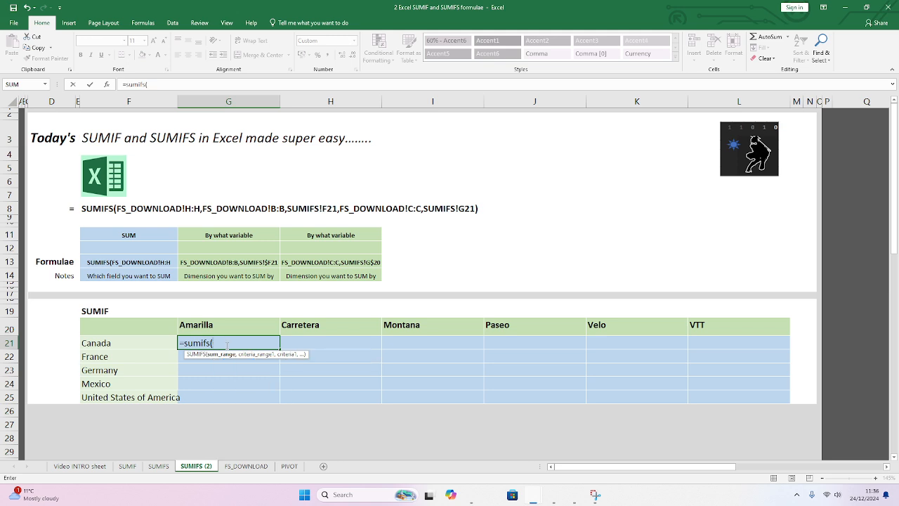
click(246, 466)
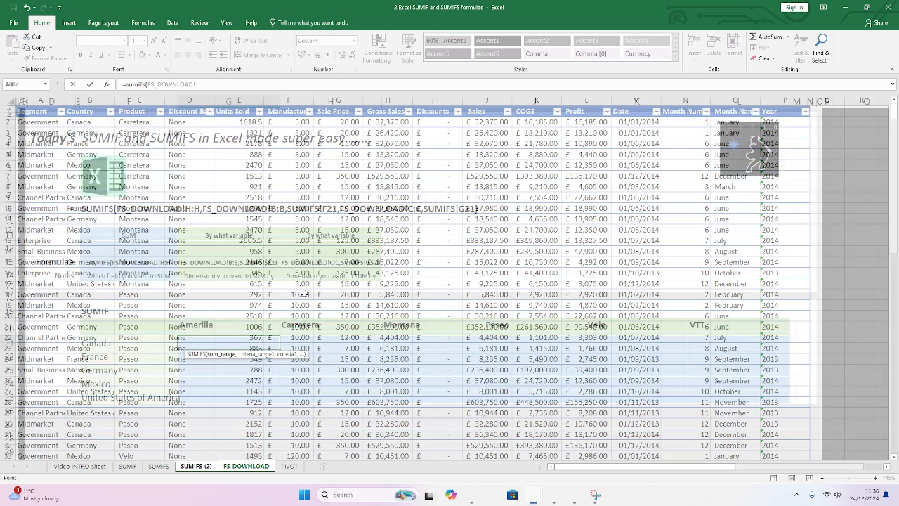
click(386, 100)
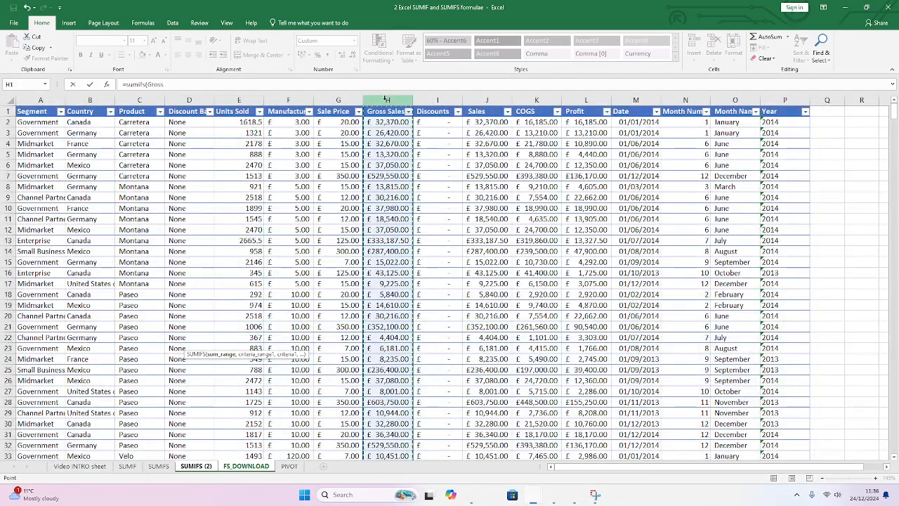
text(,)
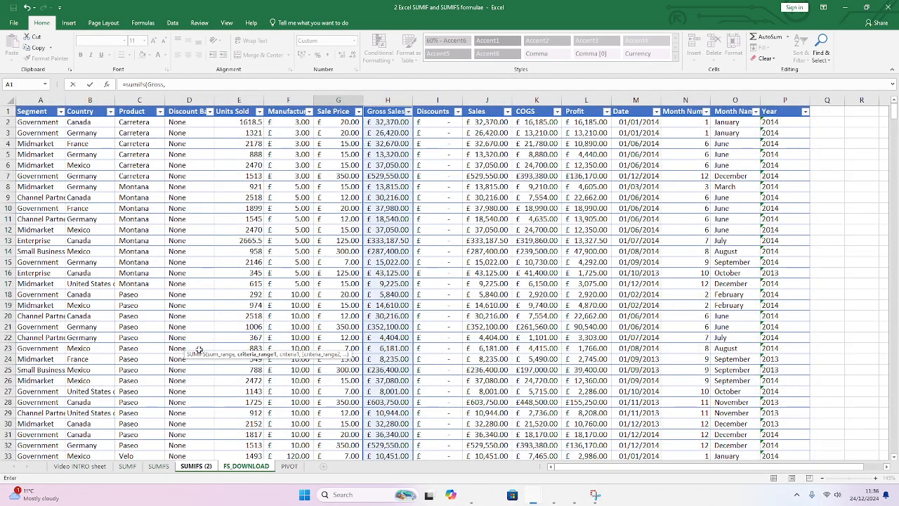
click(195, 466)
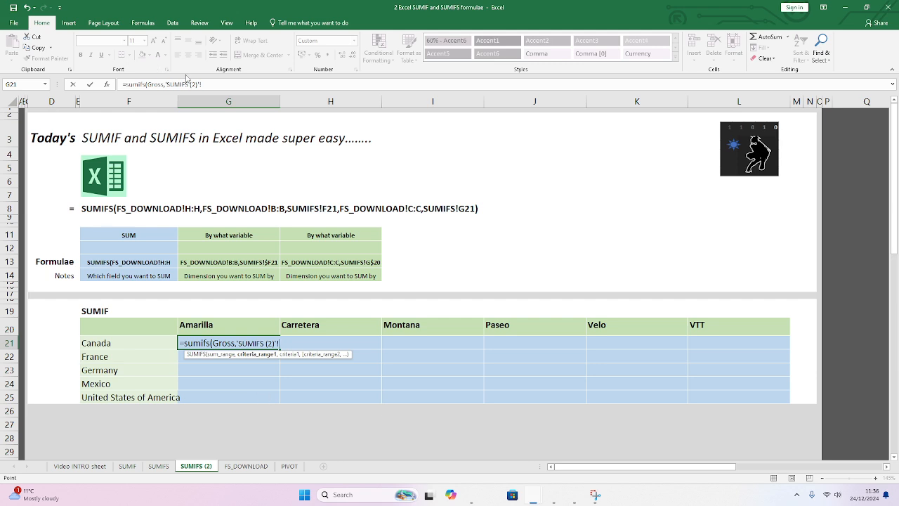
drag(202, 85, 147, 84)
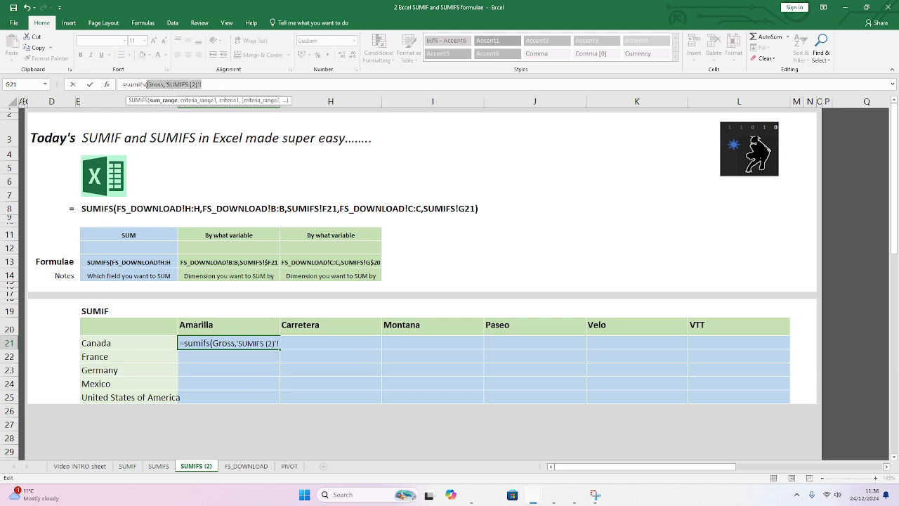
key(BackSpace)
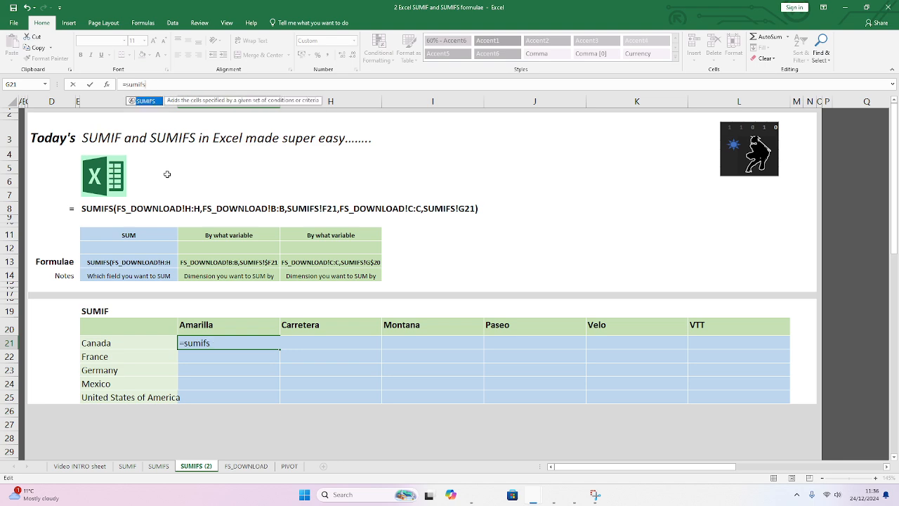
Set the SUMIFS sum range to Gross and the first criteria pair to the Country range matched against F21 on SUMIFS (2)
click(246, 466)
click(382, 101)
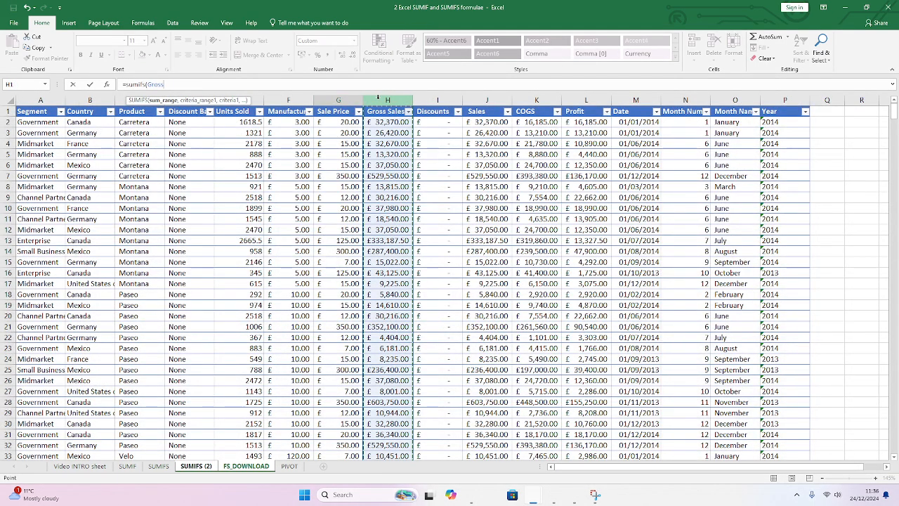
text(,)
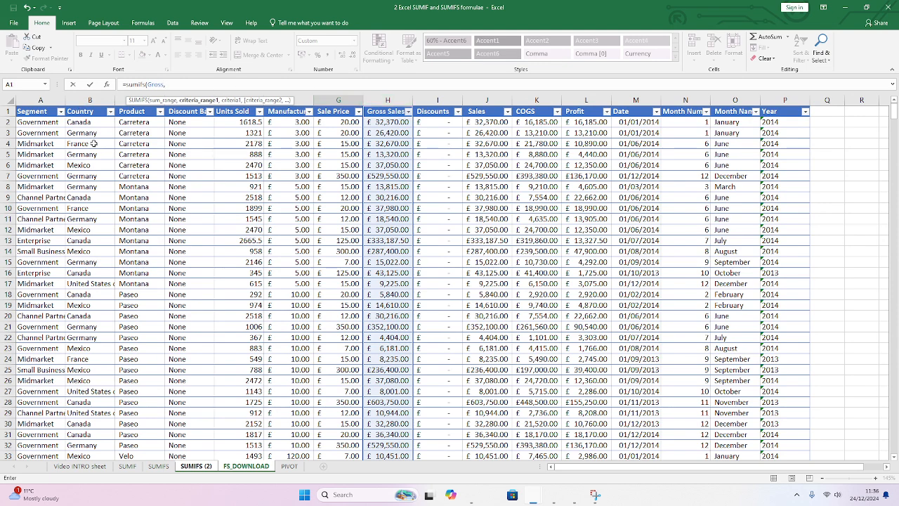
click(81, 100)
text(,)
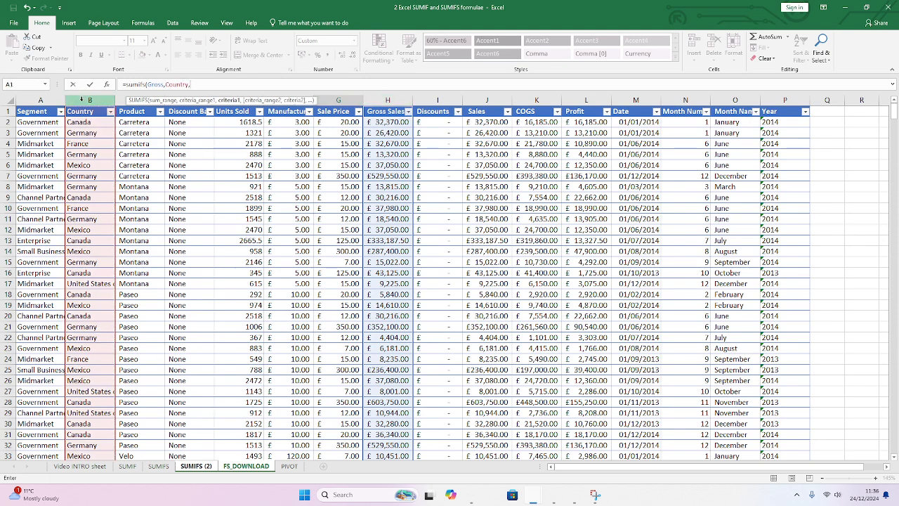
click(194, 468)
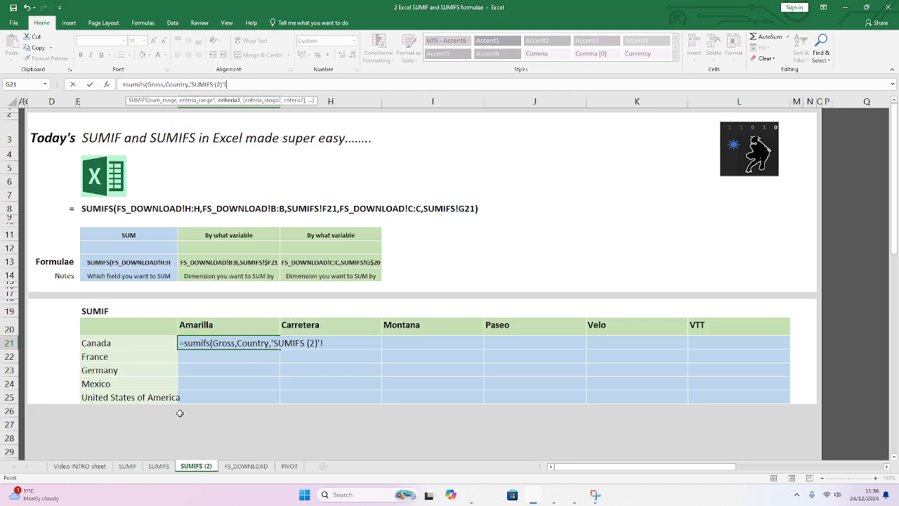
click(128, 344)
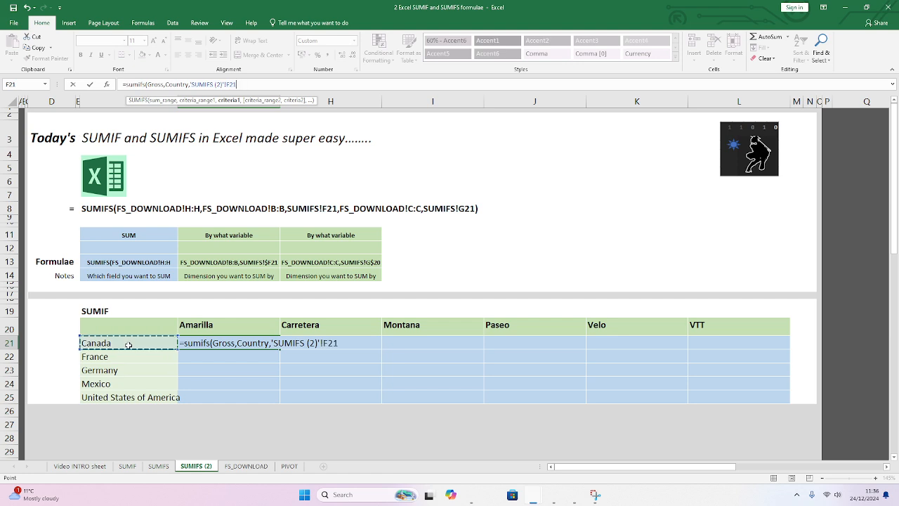
text(,)
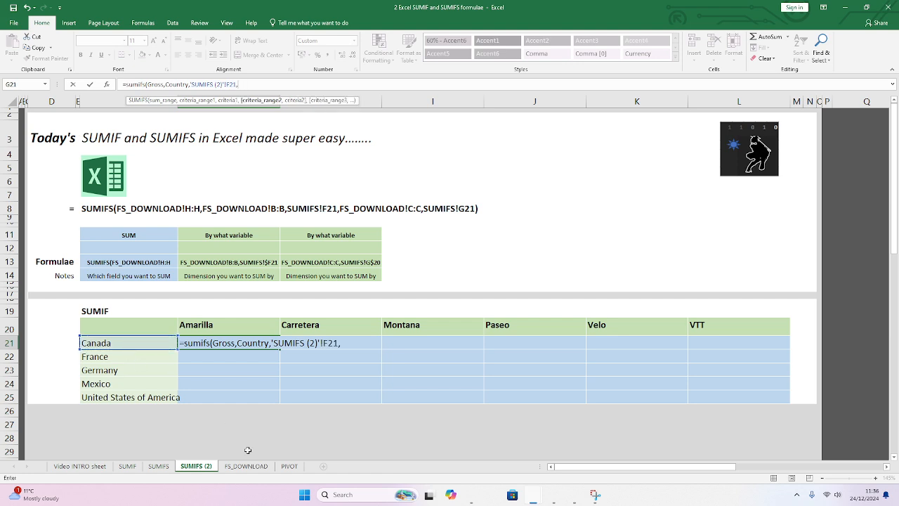
Add the Product range matched against G20 on SUMIFS (2) as the second criteria pair and complete the formula
click(260, 470)
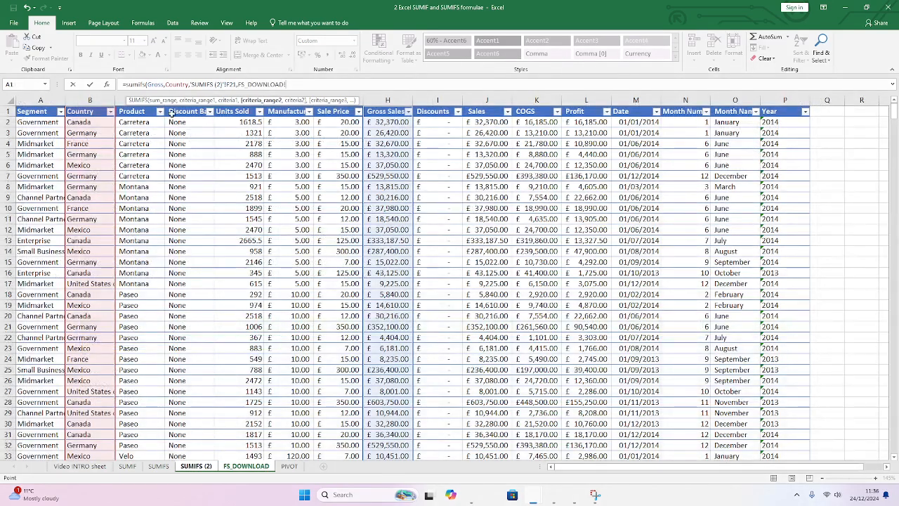
click(134, 102)
text(,)
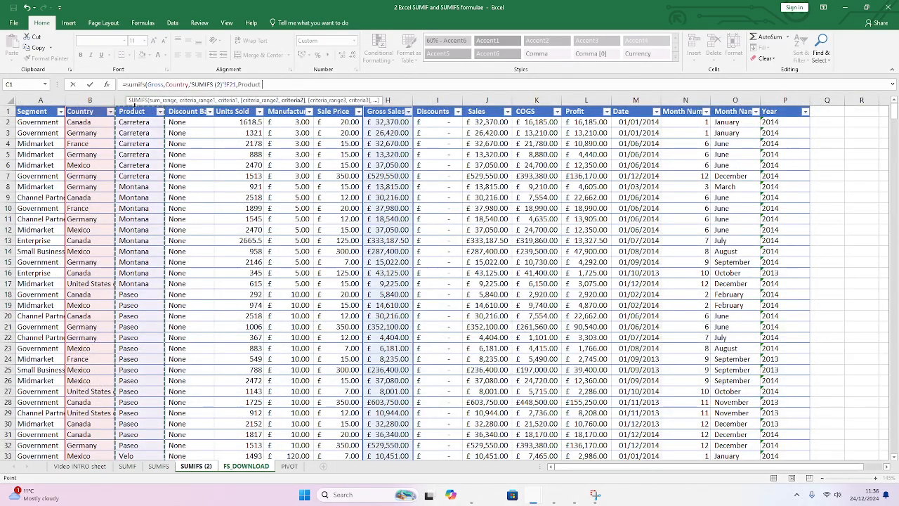
click(158, 467)
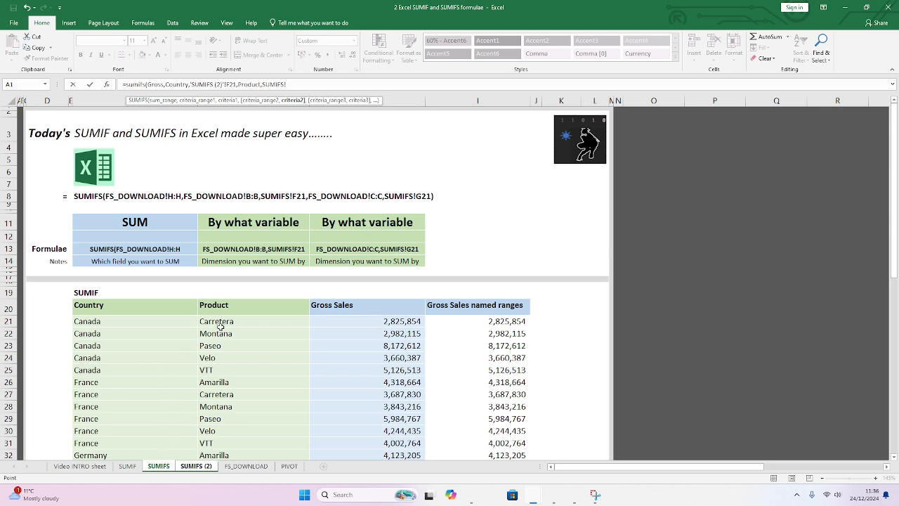
click(199, 468)
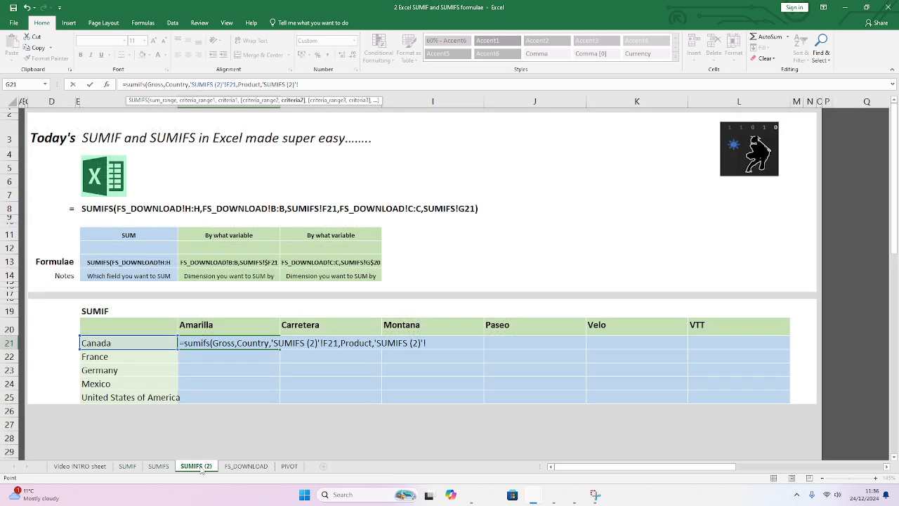
click(209, 327)
key(Return)
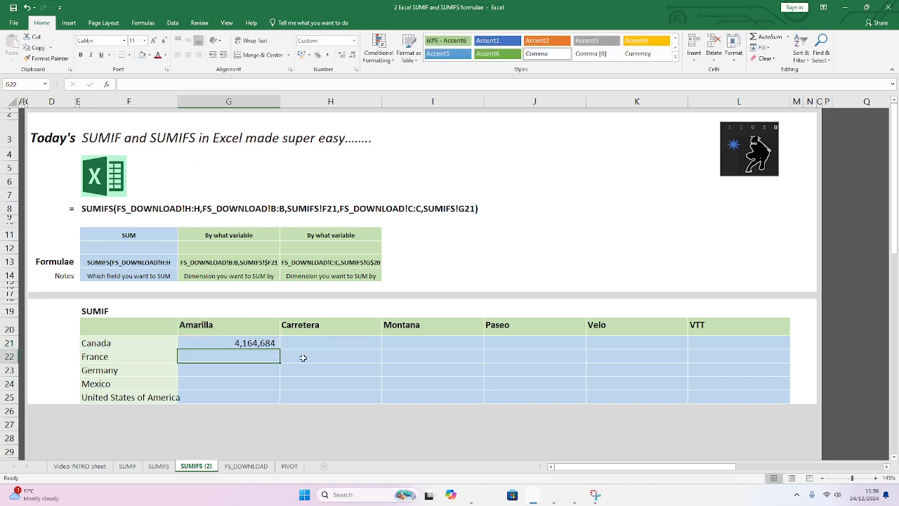
Fill the G21 formula across all products and down all countries to L25
click(275, 344)
drag(280, 349, 788, 404)
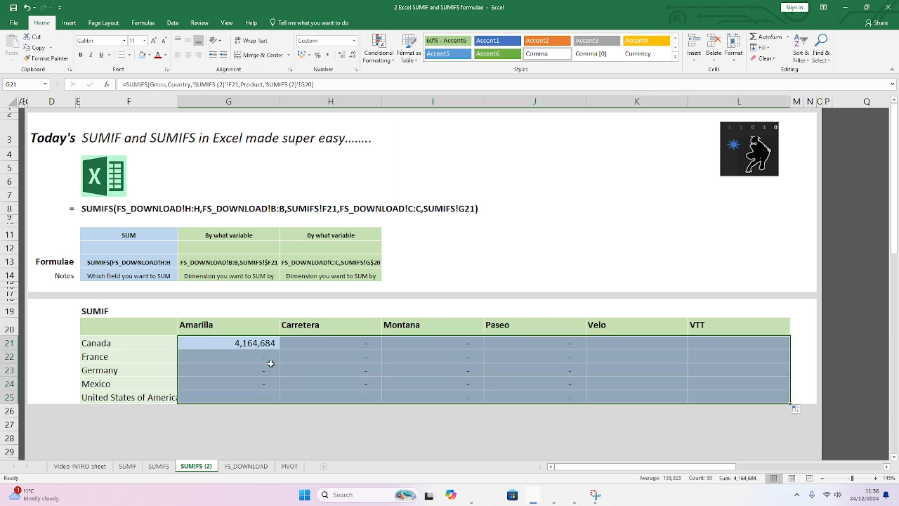
Edit the G21 formula to anchor the columns of its two criteria references as $F21 and $G20
click(241, 343)
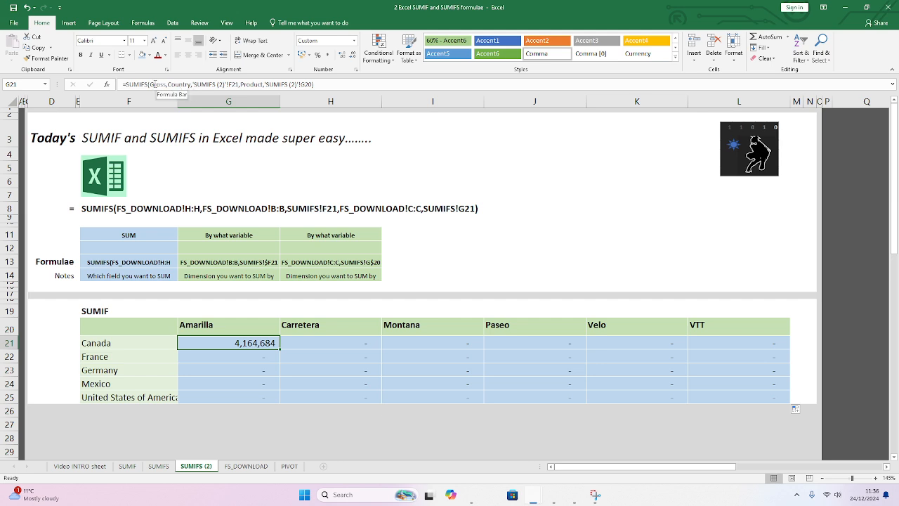
click(229, 85)
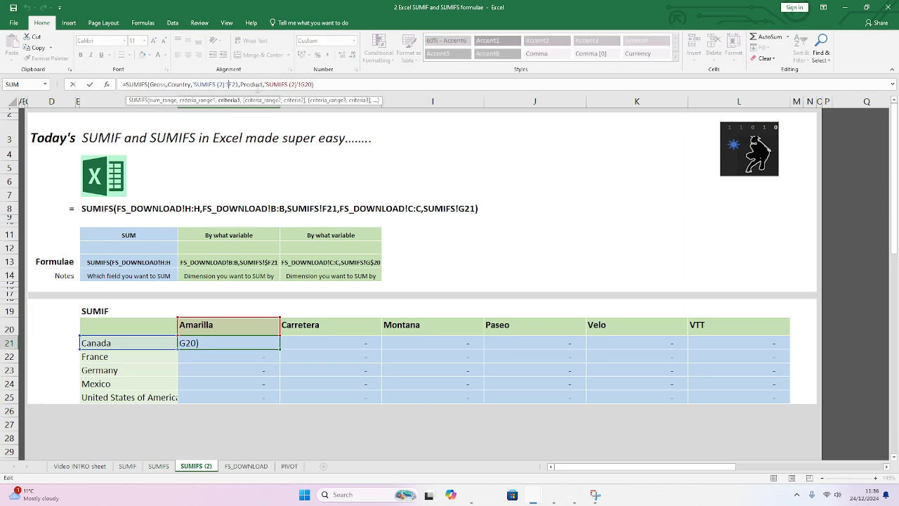
text($)
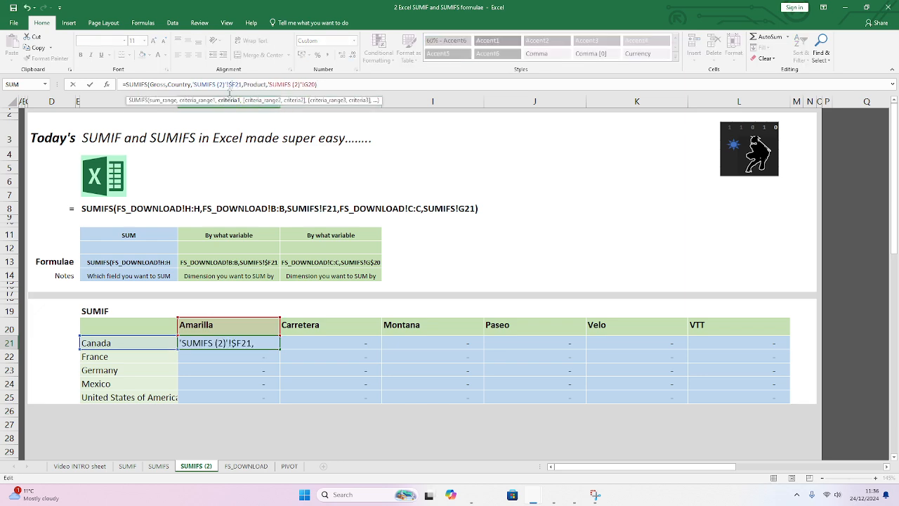
click(305, 84)
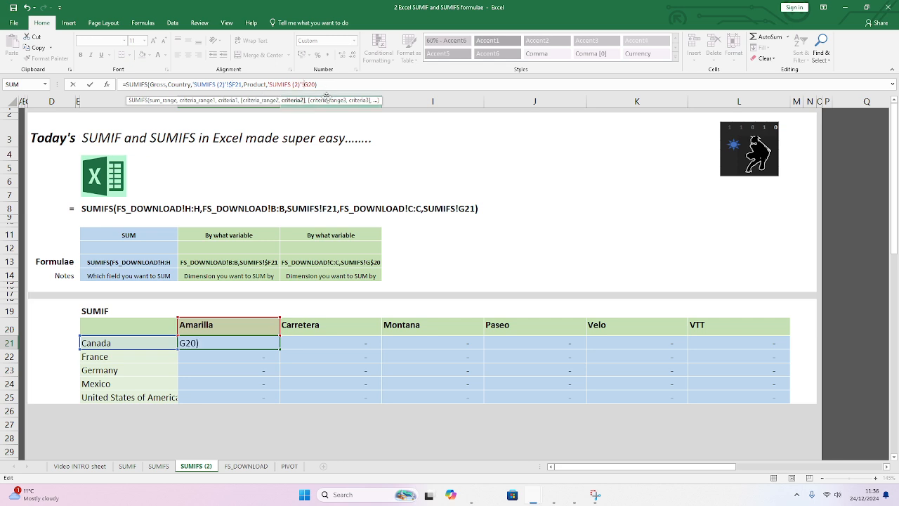
text($)
key(Return)
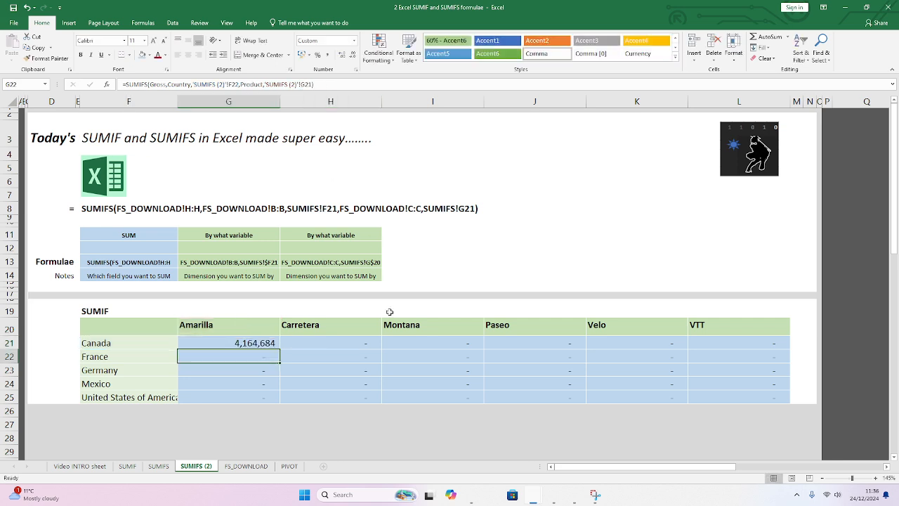
Fill the G21 formula down the Amarilla column to G25
click(246, 342)
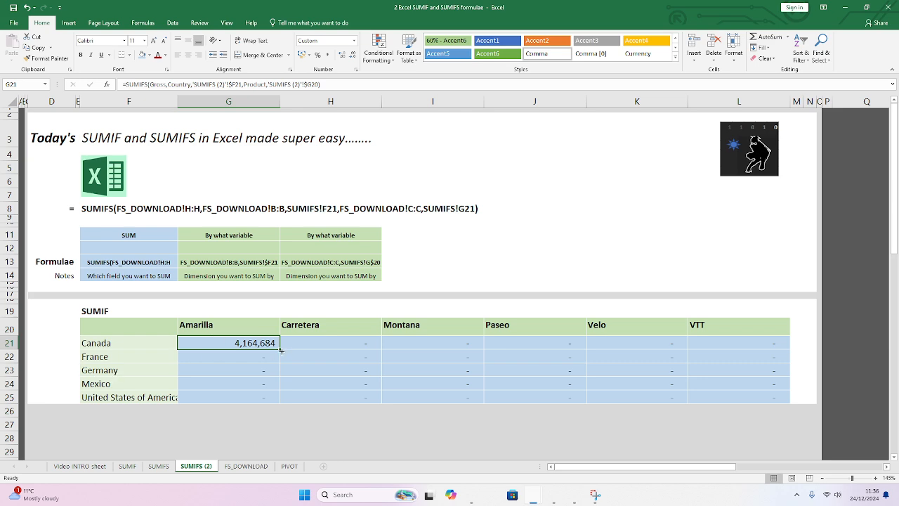
drag(280, 350, 280, 408)
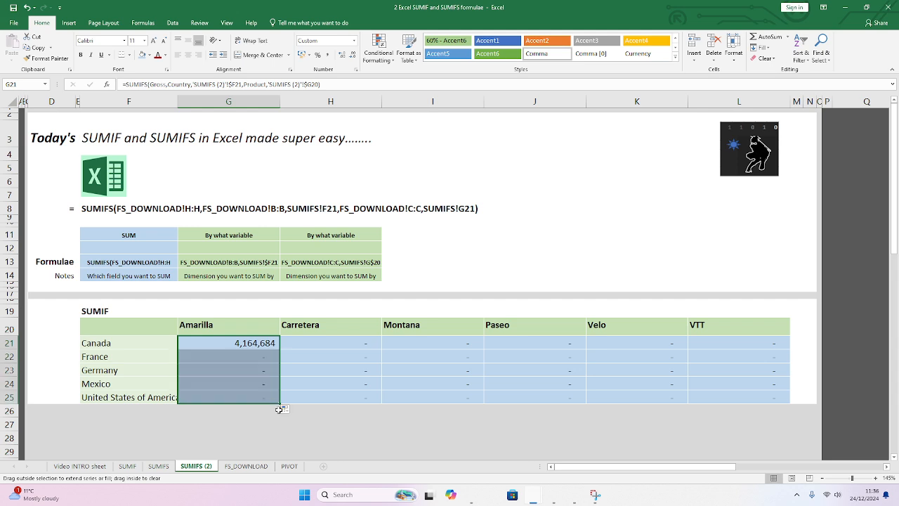
Change the product criterion in the G21 formula to G$20 and fill the formula across all products and countries to L25
click(240, 343)
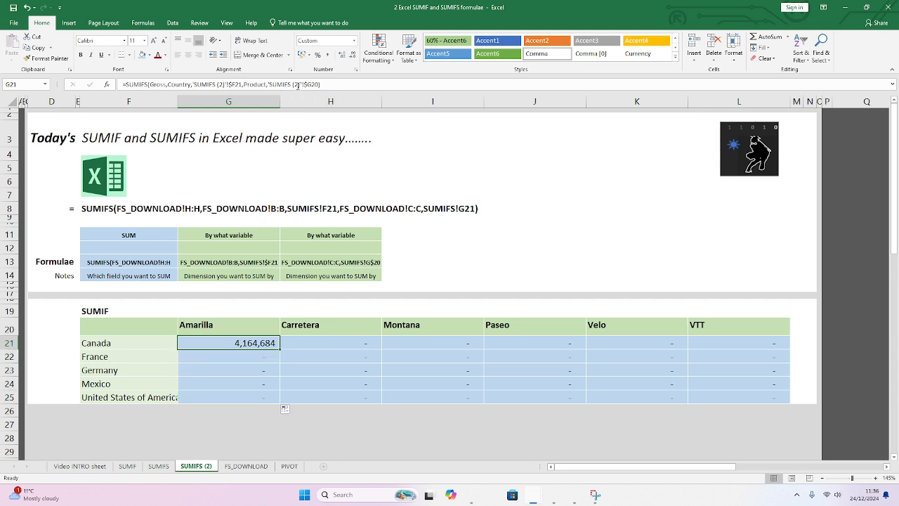
click(310, 85)
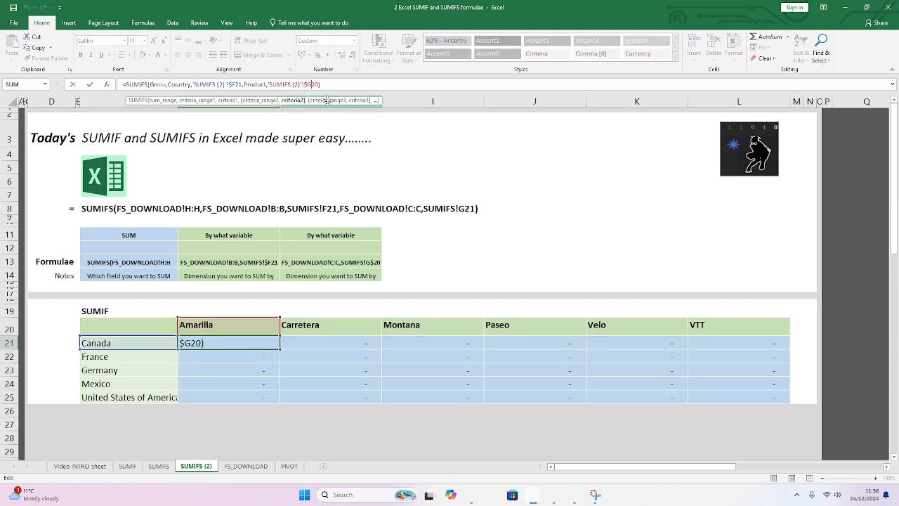
text($)
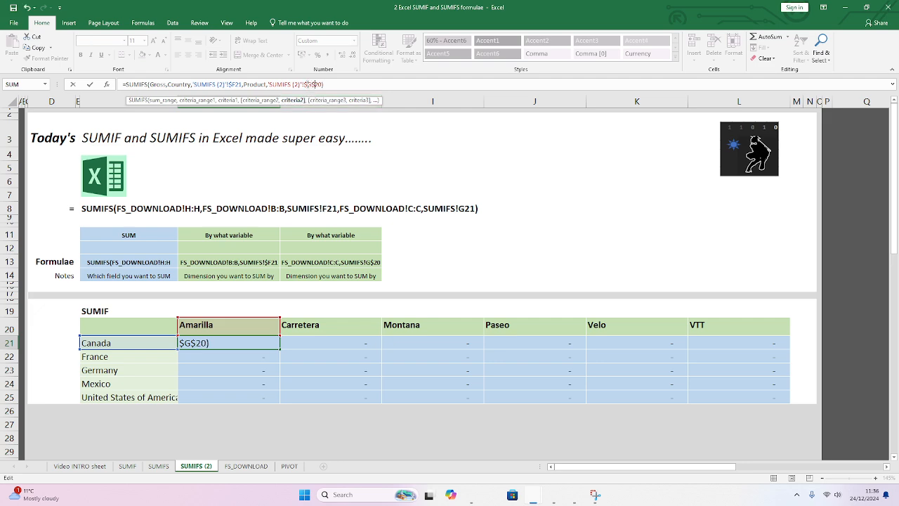
key(Return)
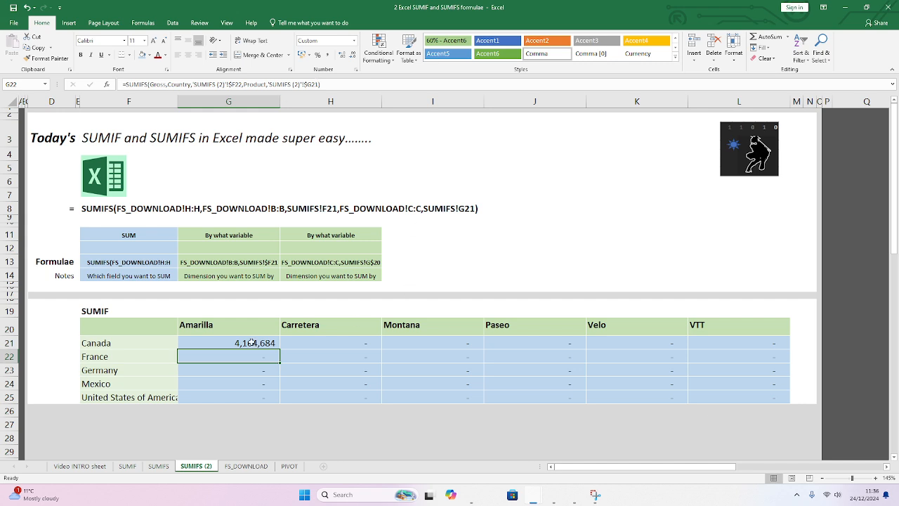
click(278, 344)
drag(280, 346, 755, 397)
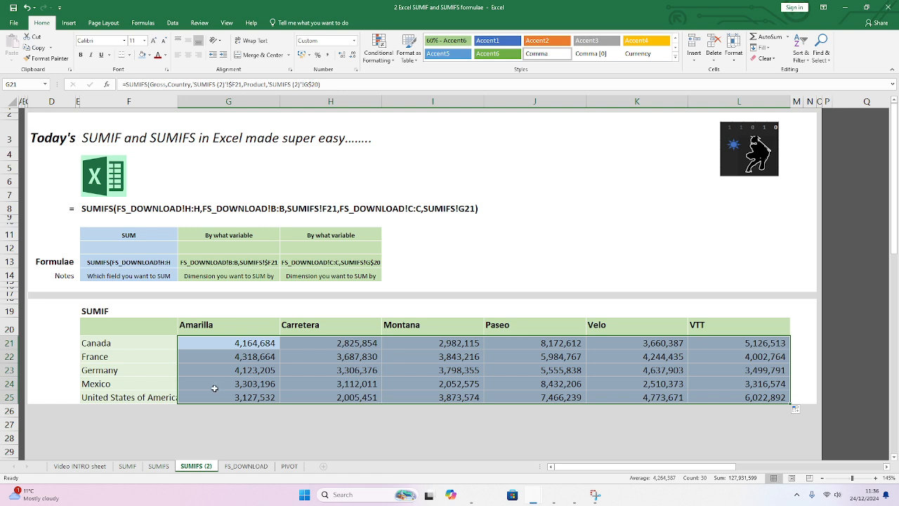
Review the G21 formula against the country labels in F21:F25 and the product headings in G20:L20
click(216, 344)
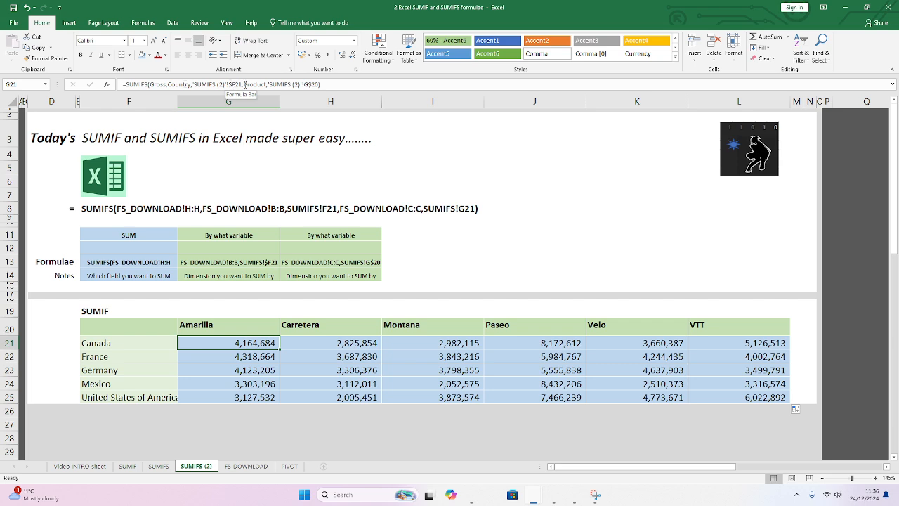
drag(105, 343, 105, 397)
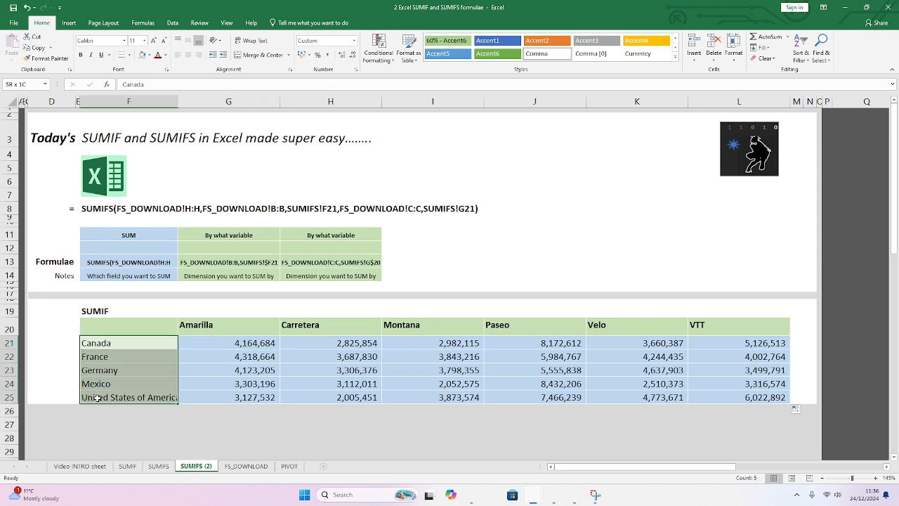
click(188, 329)
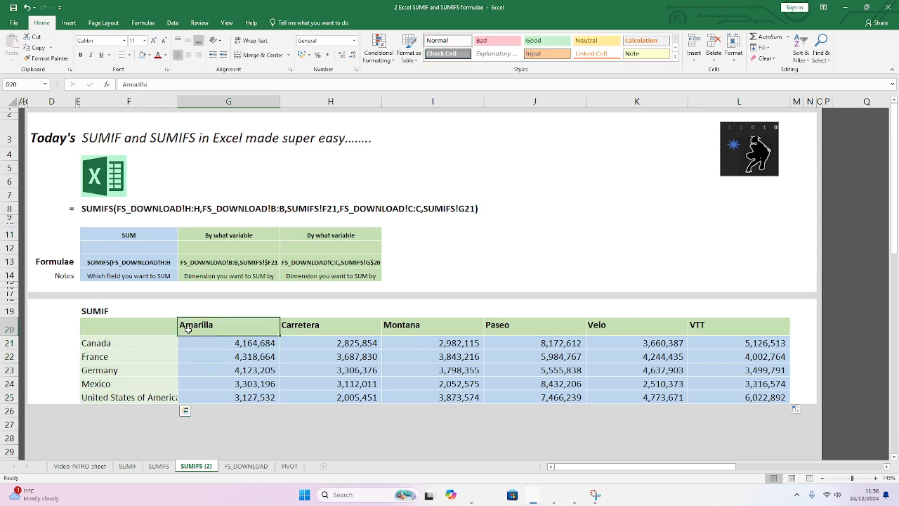
drag(188, 329, 737, 334)
click(223, 344)
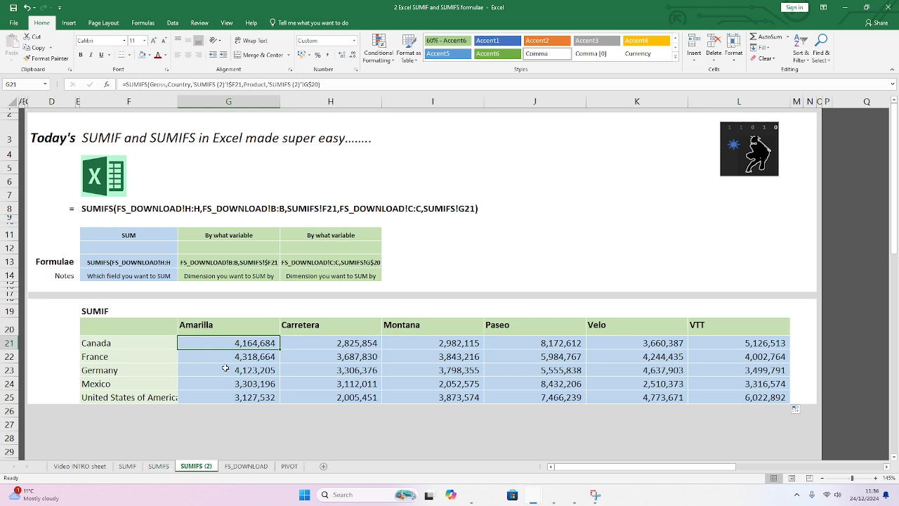
Compare the country and product list on the SUMIFS sheet with the matrix on SUMIFS (2)
click(158, 465)
scroll(359, 332, down, 2)
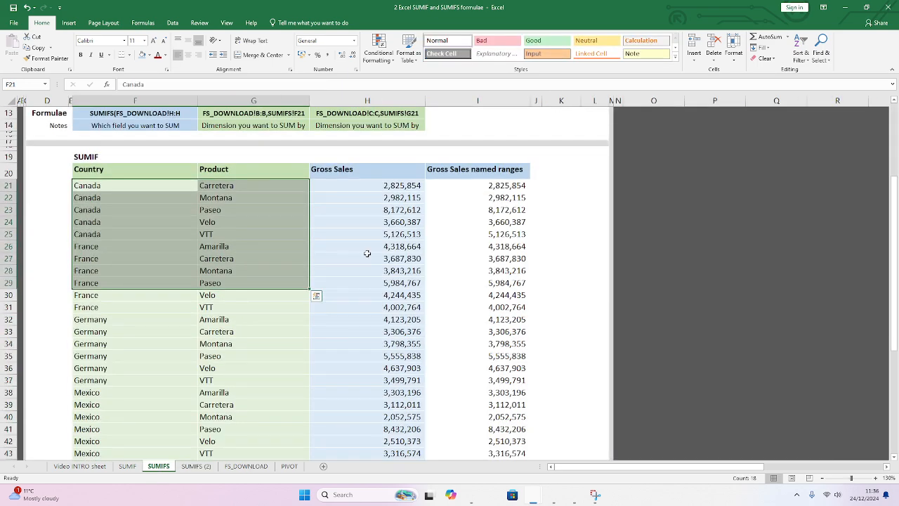
scroll(385, 270, up, 2)
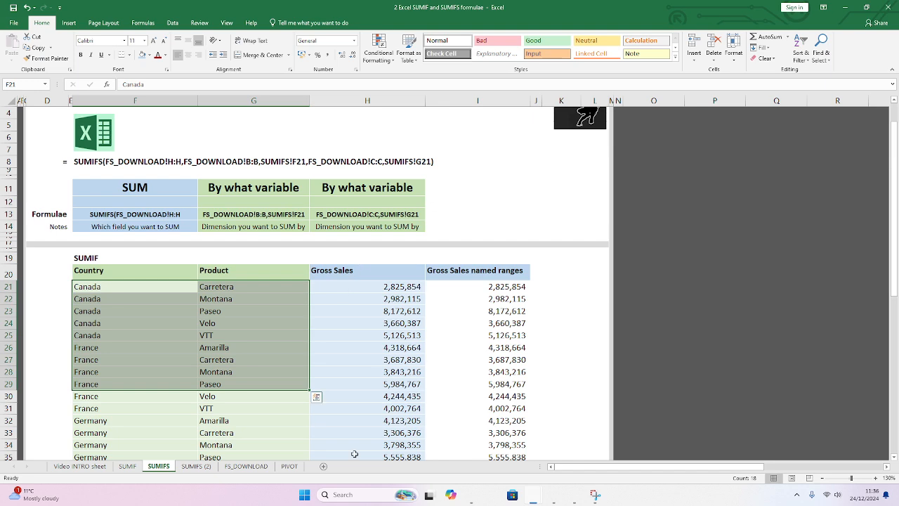
click(197, 465)
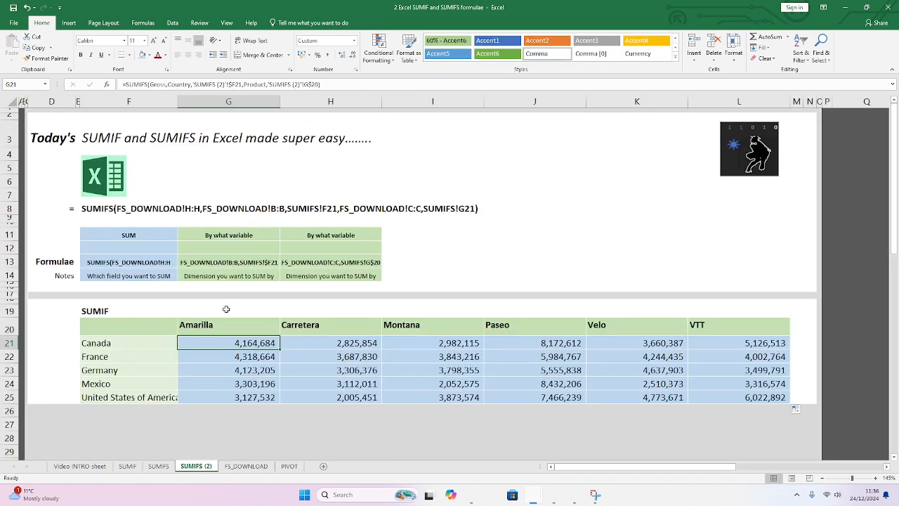
click(92, 310)
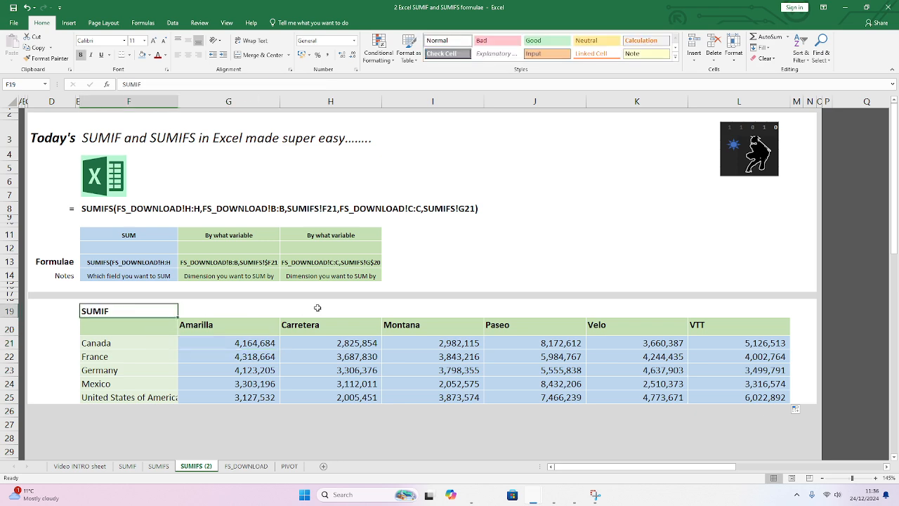